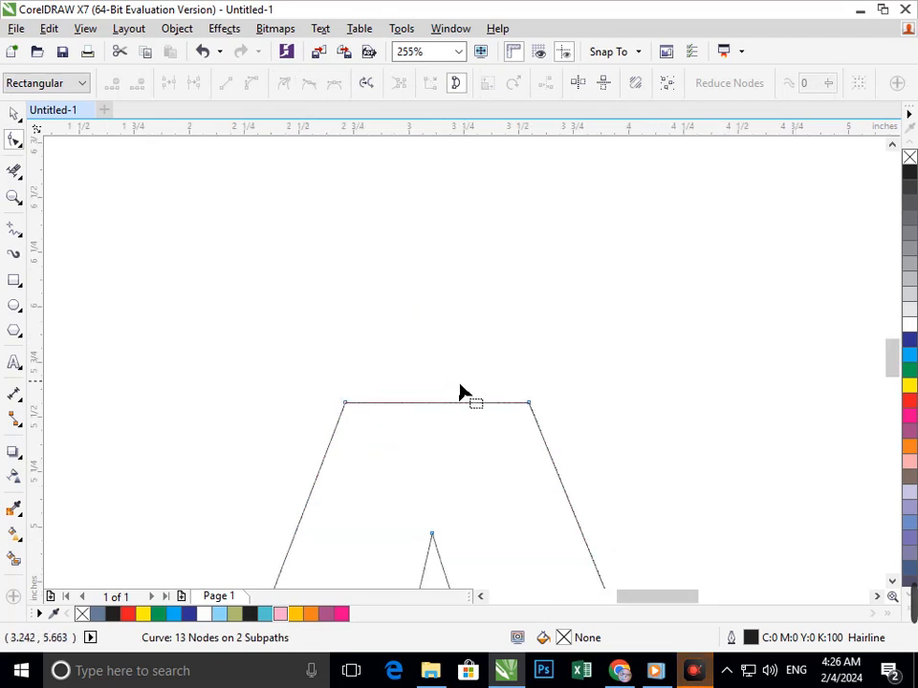
Step: Add a node at the middle of the letter A's flat top edge and pull it upward to form a pointed apex
double_click(435, 403)
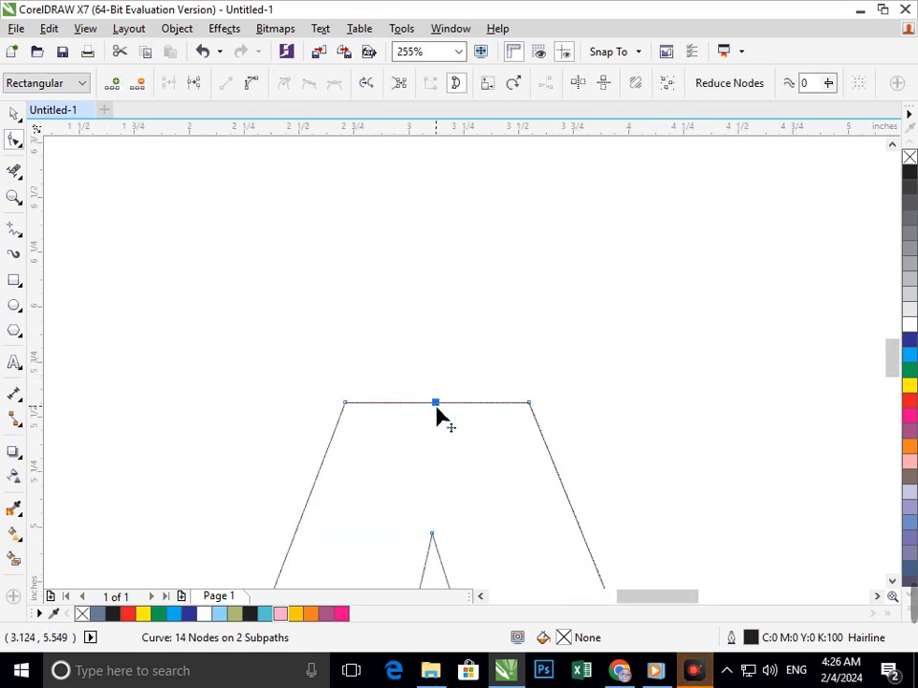
left_click_drag(435, 402, 429, 192)
scroll(430, 409, "down", 5)
Step: Delete the extra mid-side nodes on the A's inner triangle and straighten its left side
scroll(436, 361, "up", 4)
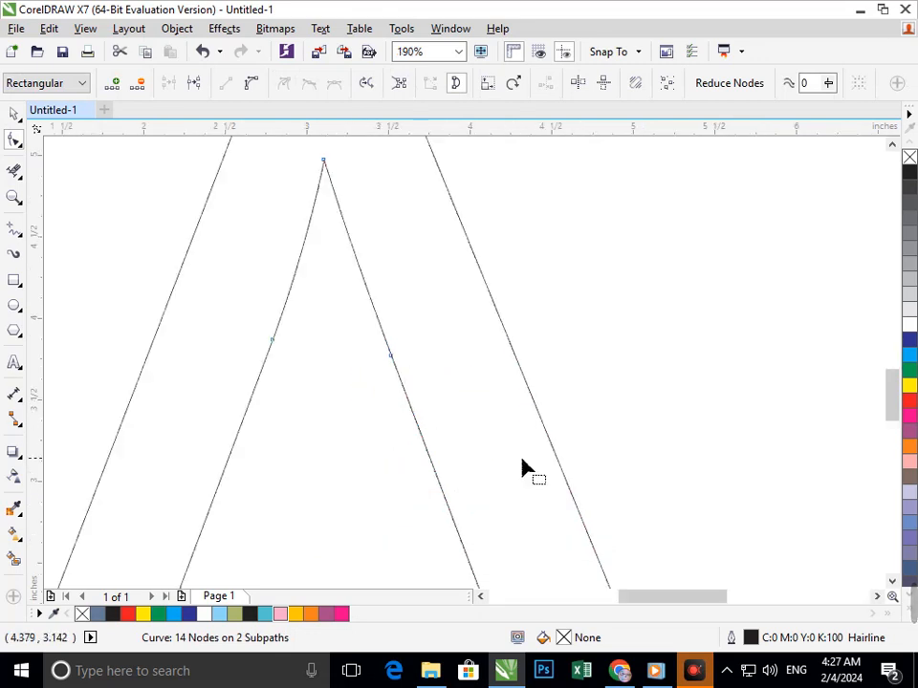
mouse_move(174, 299)
left_mouse_down()
mouse_move(405, 381)
mouse_move(407, 371)
mouse_move(392, 366)
left_mouse_up()
key("Delete")
left_click(393, 363)
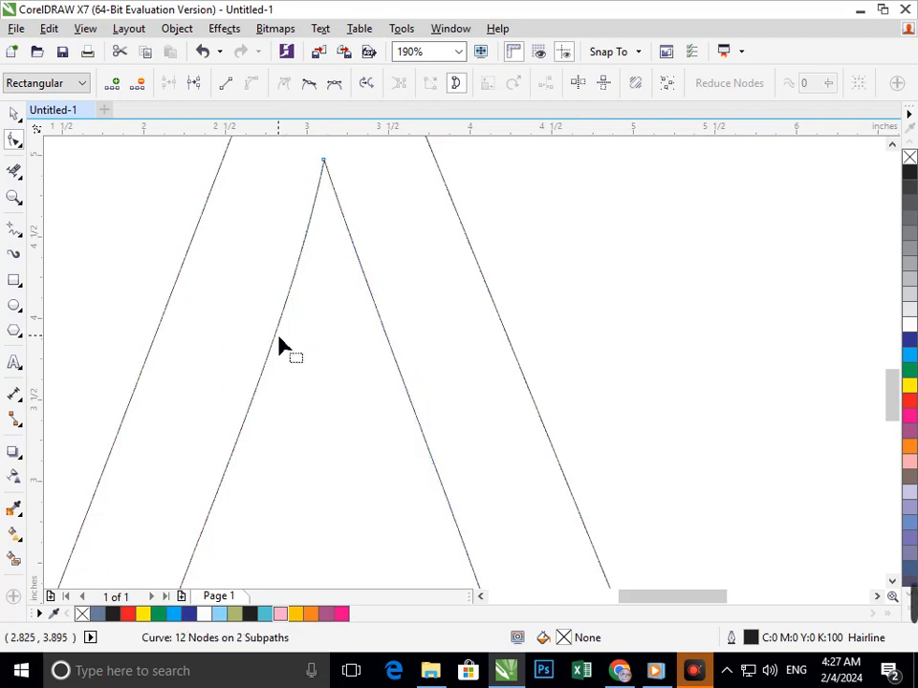
left_click_drag(274, 342, 273, 346)
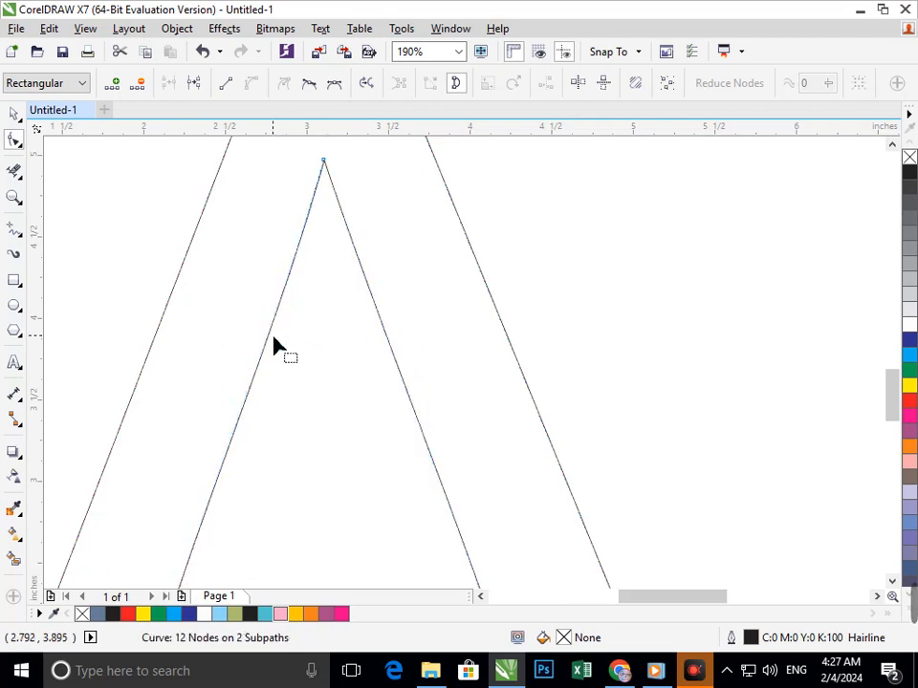
scroll(413, 447, "down", 4)
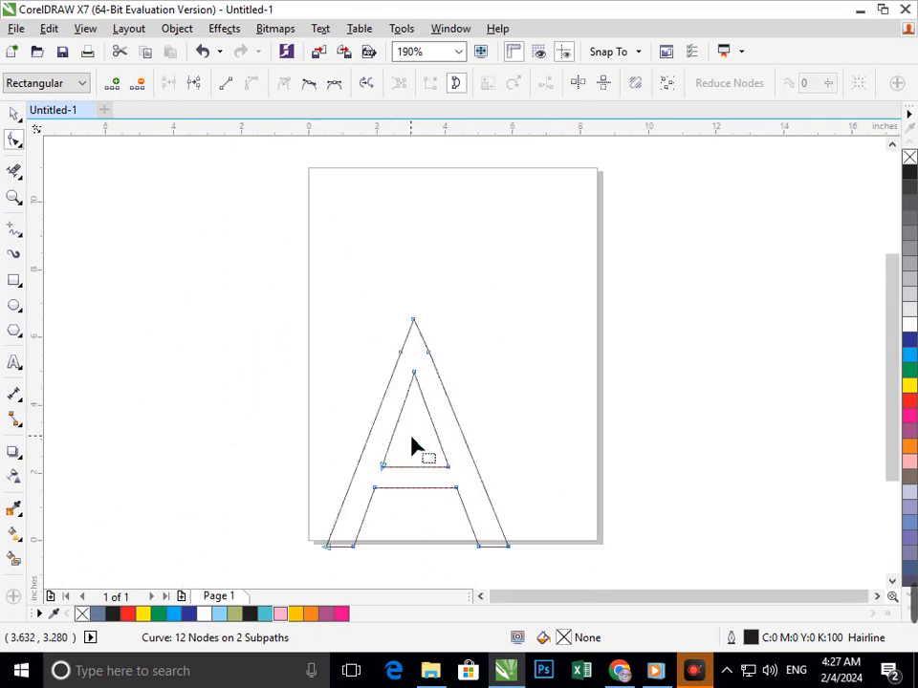
left_click(13, 114)
left_click(542, 447)
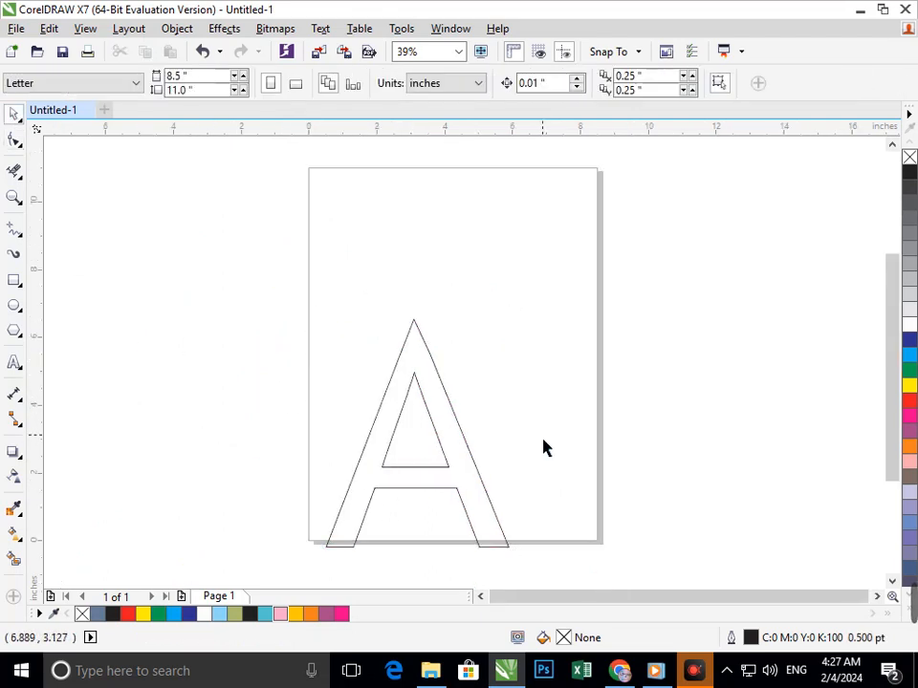
left_click(444, 488)
left_click_drag(439, 478, 382, 447)
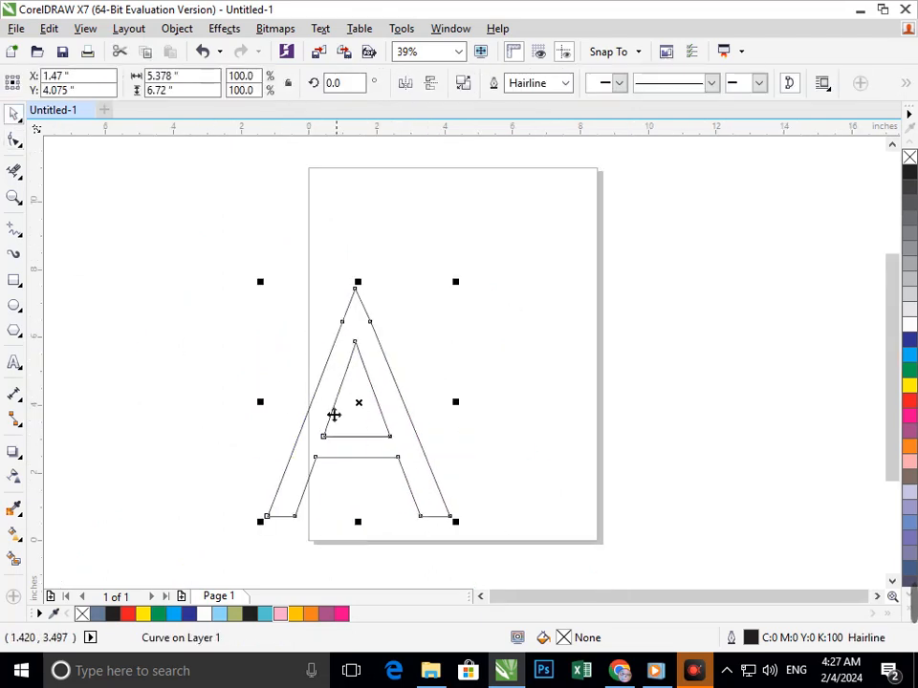
key("ctrl+z")
Step: Break the A curve apart and delete the inner triangle, keeping only the outer outline
left_click(164, 29)
left_click(235, 299)
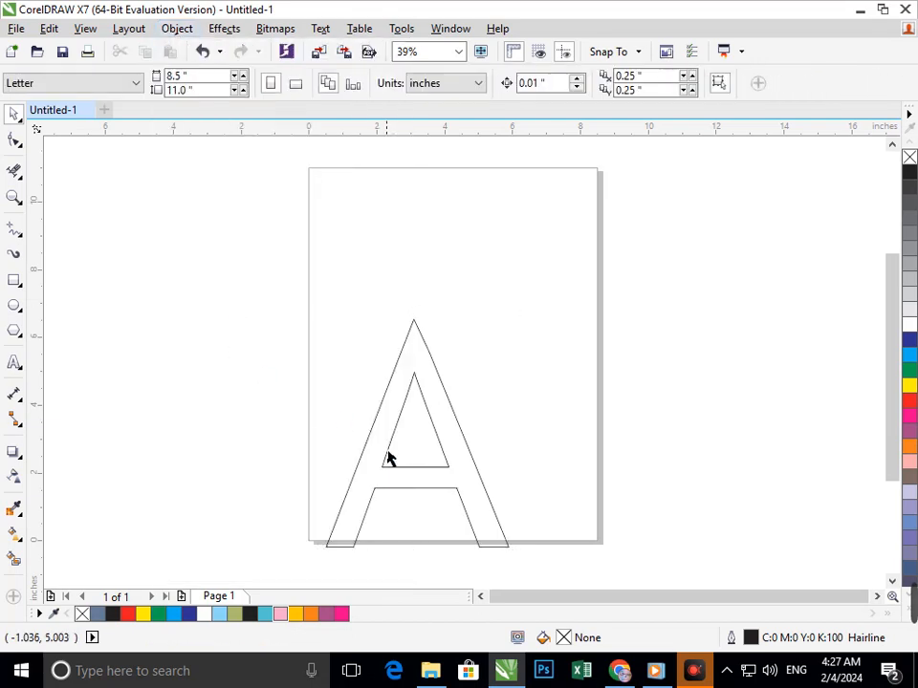
left_click(379, 468)
left_click_drag(378, 468, 432, 429)
left_click(403, 467)
key("Delete")
Step: Enlarge the A outline to about 143% and add a one-step inside contour with an offset of about 0.243 in
left_click_drag(334, 518, 258, 567)
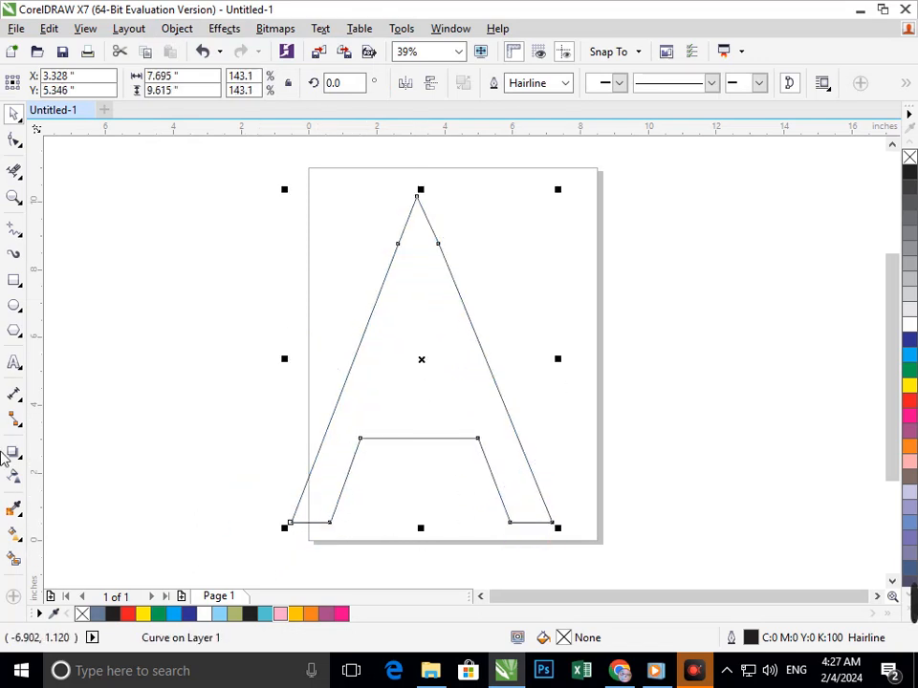
left_click(20, 458)
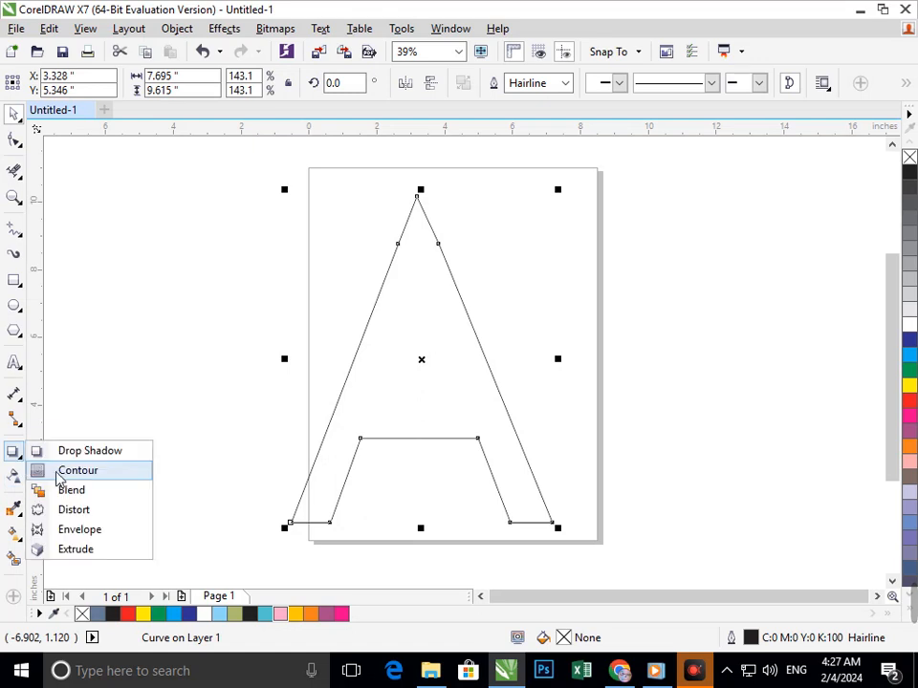
left_click(60, 469)
mouse_move(292, 525)
left_mouse_down()
mouse_move(298, 516)
mouse_move(293, 522)
left_mouse_up()
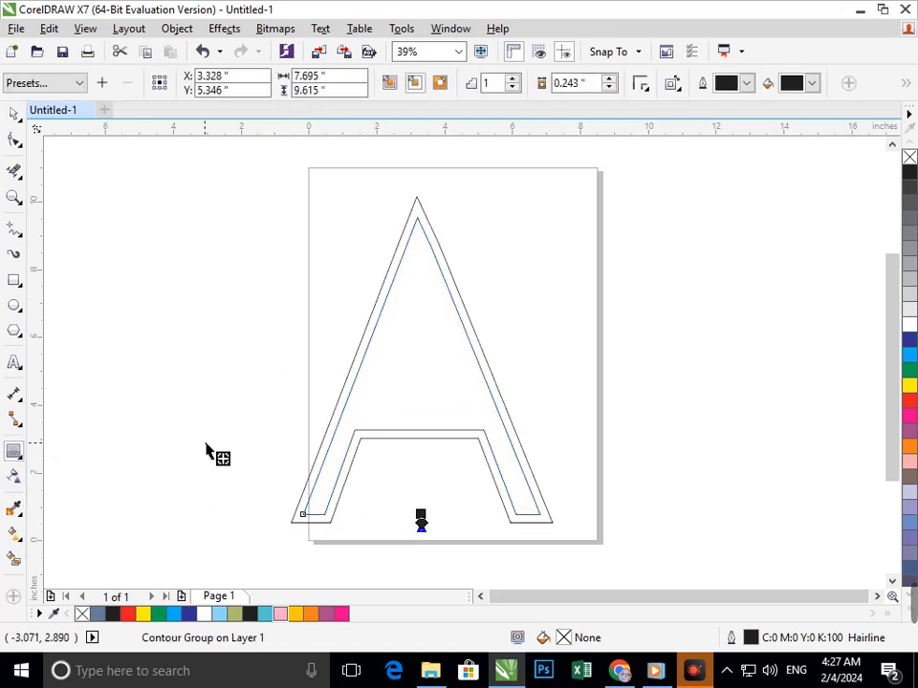
left_click(15, 115)
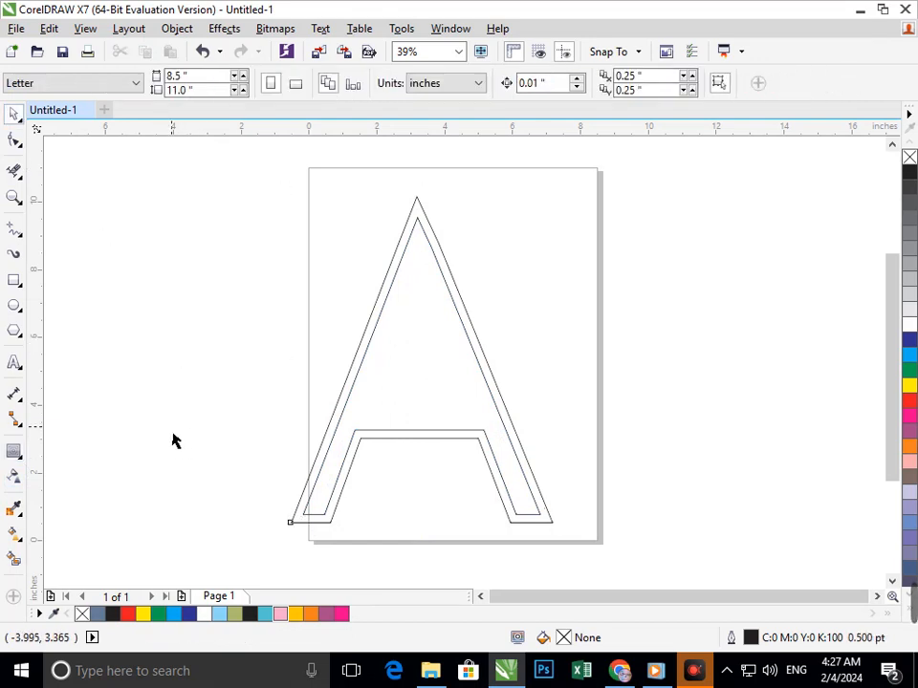
Step: Draw a circle about 3.66 in in diameter over the A's right leg, above the crossbar
left_click(20, 310)
left_click(60, 304)
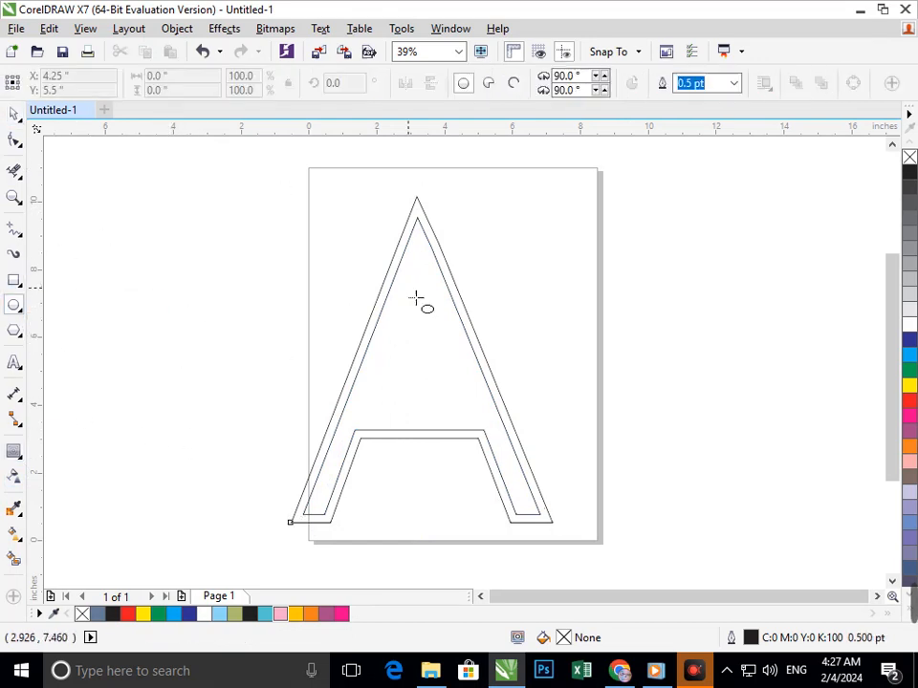
left_click_drag(409, 288, 507, 415)
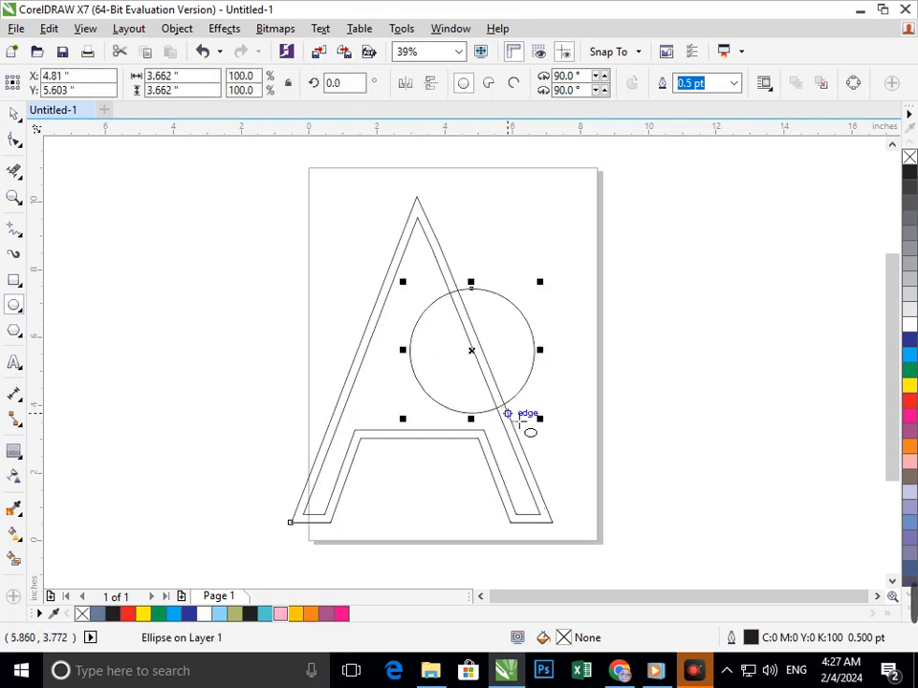
left_click(16, 115)
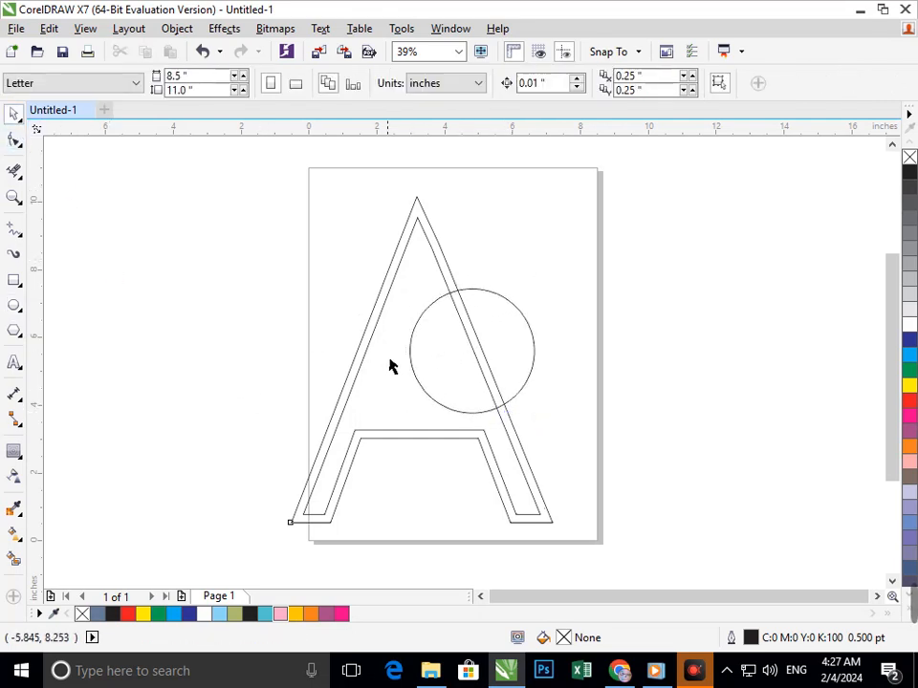
mouse_move(416, 387)
left_mouse_down()
mouse_move(420, 375)
mouse_move(414, 380)
left_mouse_up()
Step: Break the A's contour group apart and delete the line segments of the right leg that lie inside the circle
left_click_drag(513, 463, 485, 475)
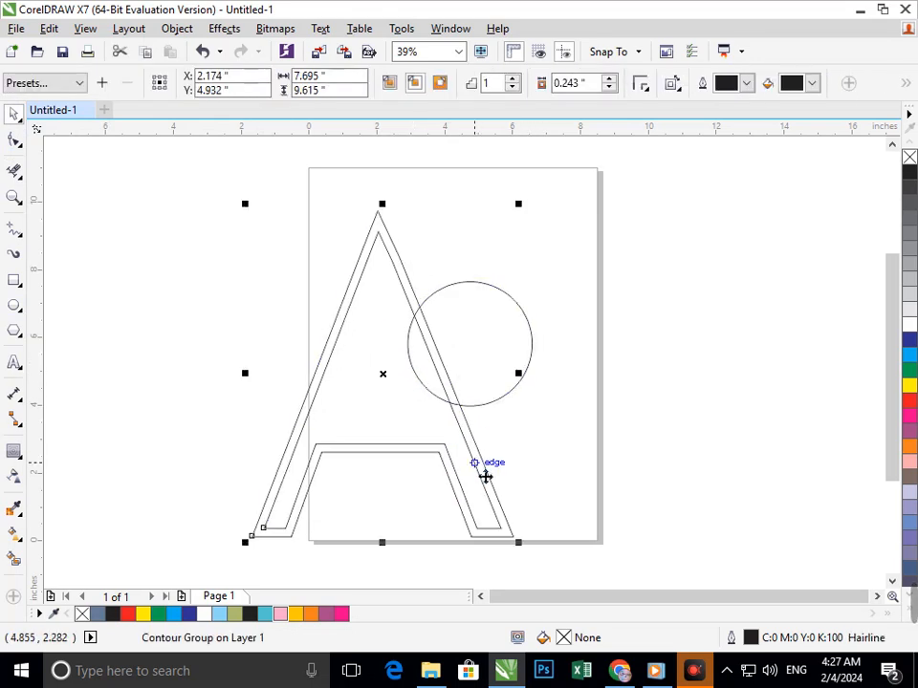
left_click(202, 51)
left_click(176, 28)
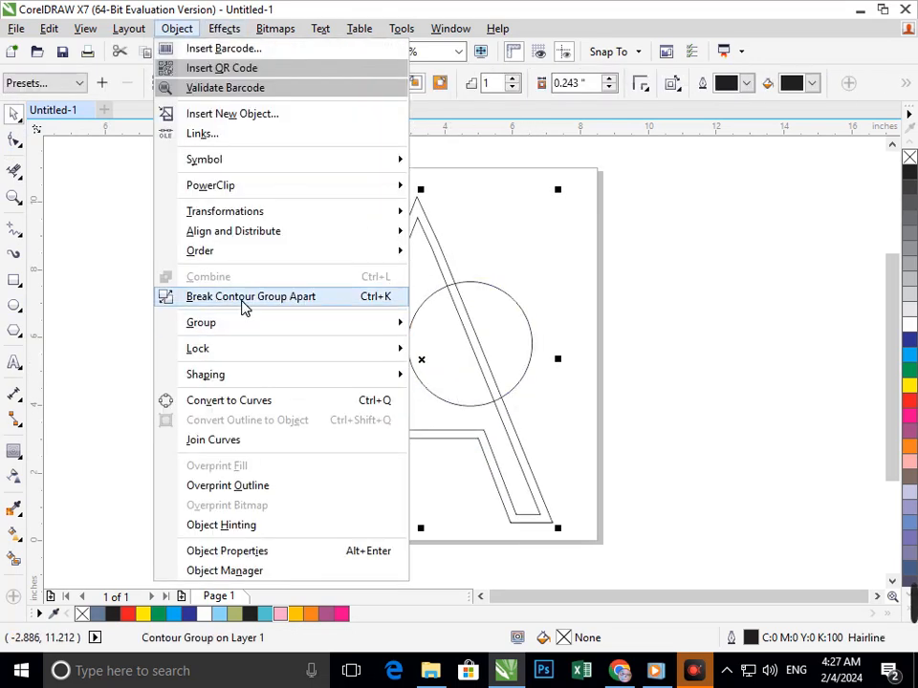
left_click(241, 305)
key("x")
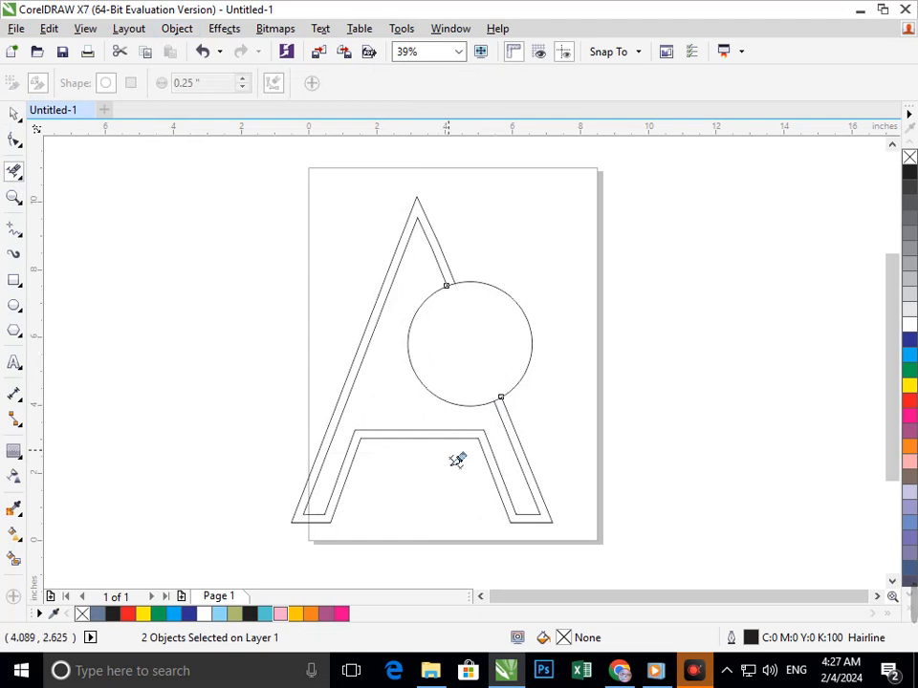
left_click(13, 113)
left_click(46, 578)
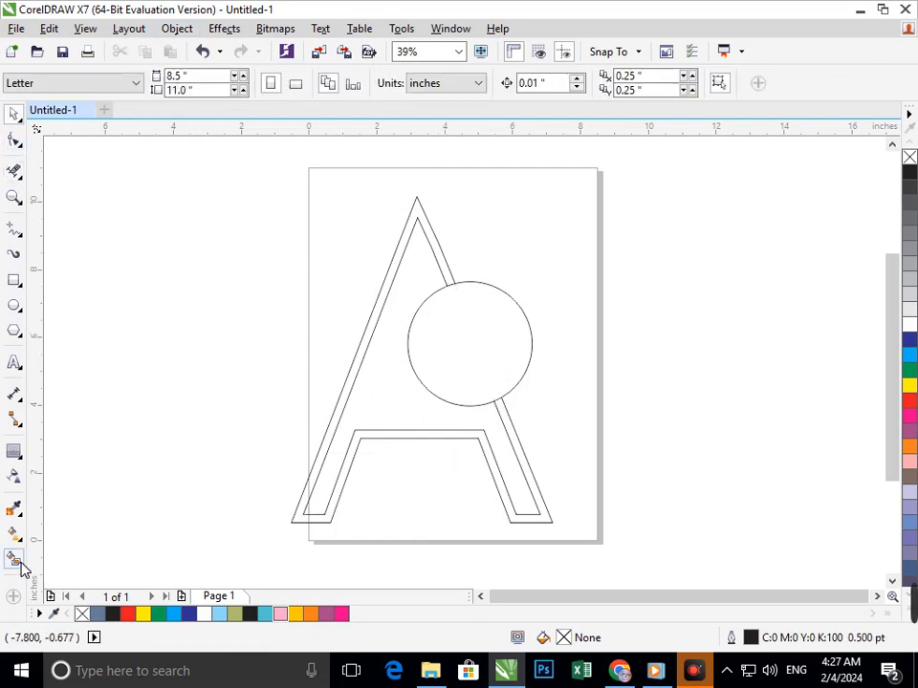
Step: Smart-fill the circle with blue-gray (C:40 M:20 Y:0 K:40) and scale the filled shape to about 86% around its center
left_click(15, 561)
left_click(516, 378)
left_click(13, 112)
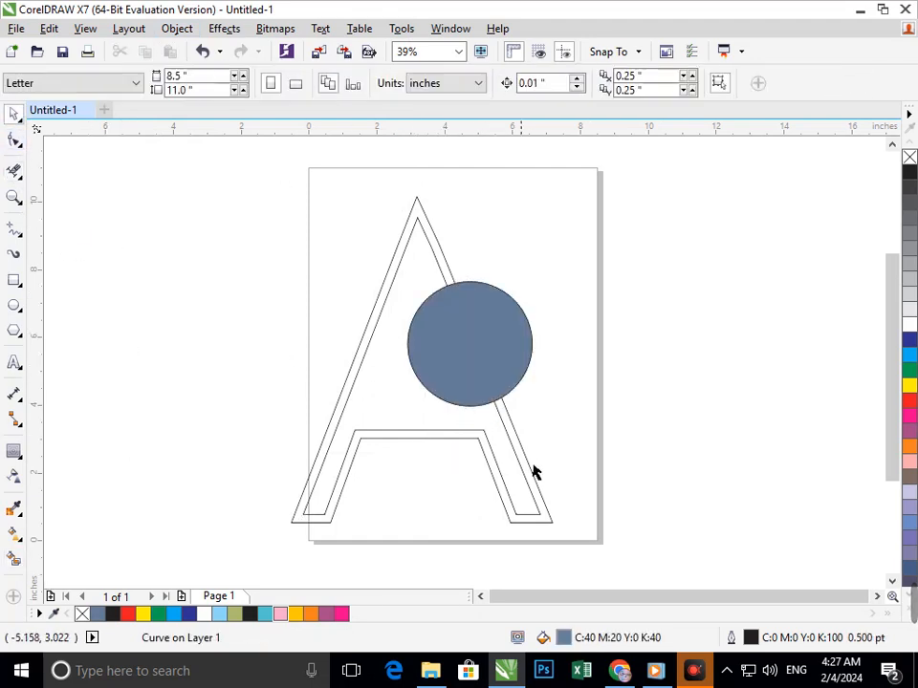
left_click(458, 407)
left_click_drag(415, 425, 446, 430)
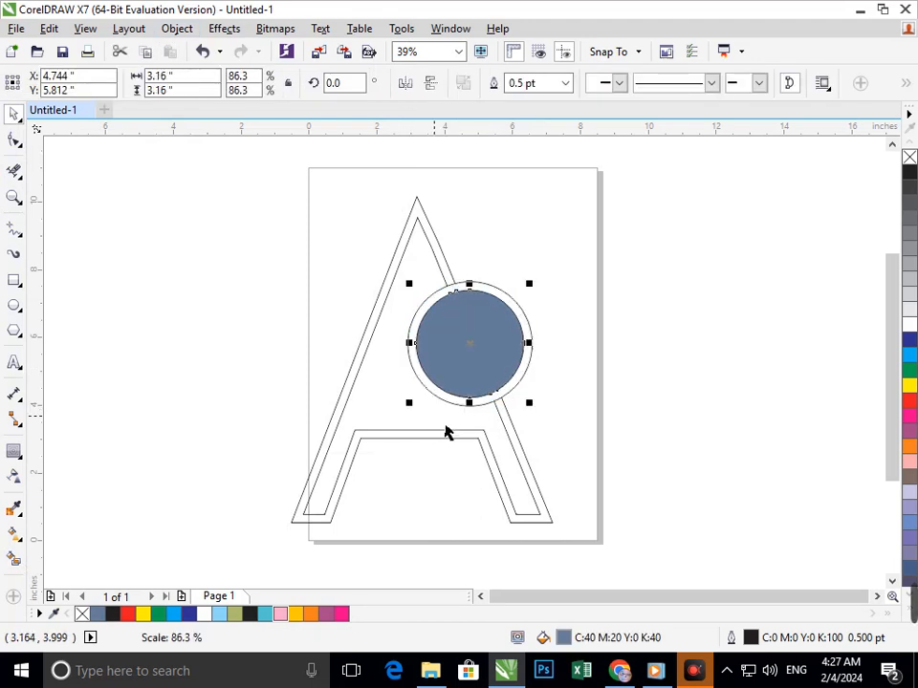
left_click(604, 428)
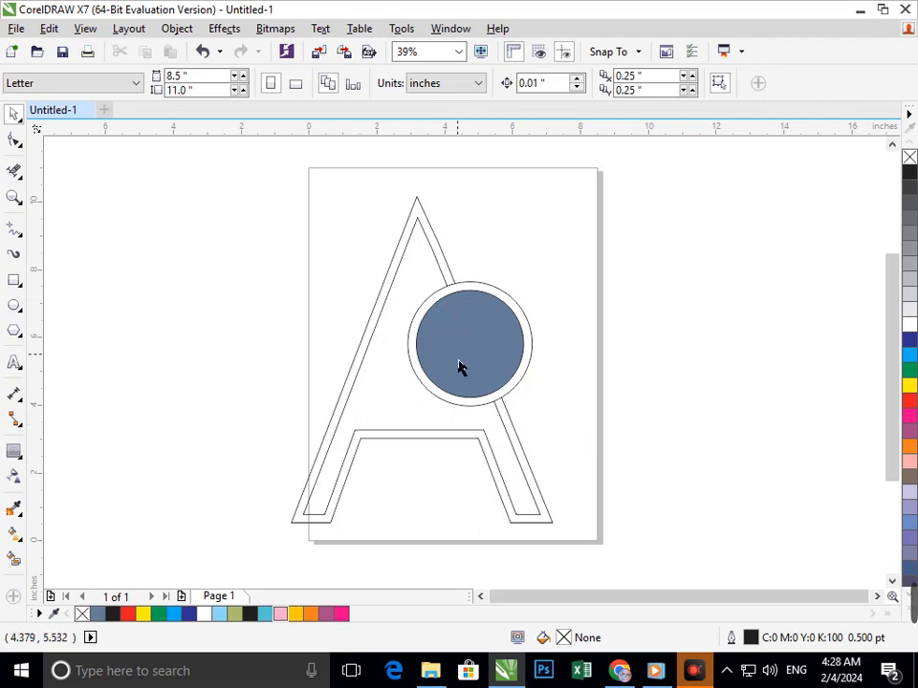
Step: Shrink the filled circle to roughly a third of the large circle's diameter and place it in the upper-left part of the large circle
left_click_drag(459, 368, 515, 374)
key("ctrl+z")
left_click_drag(412, 403, 435, 413)
left_click(596, 415)
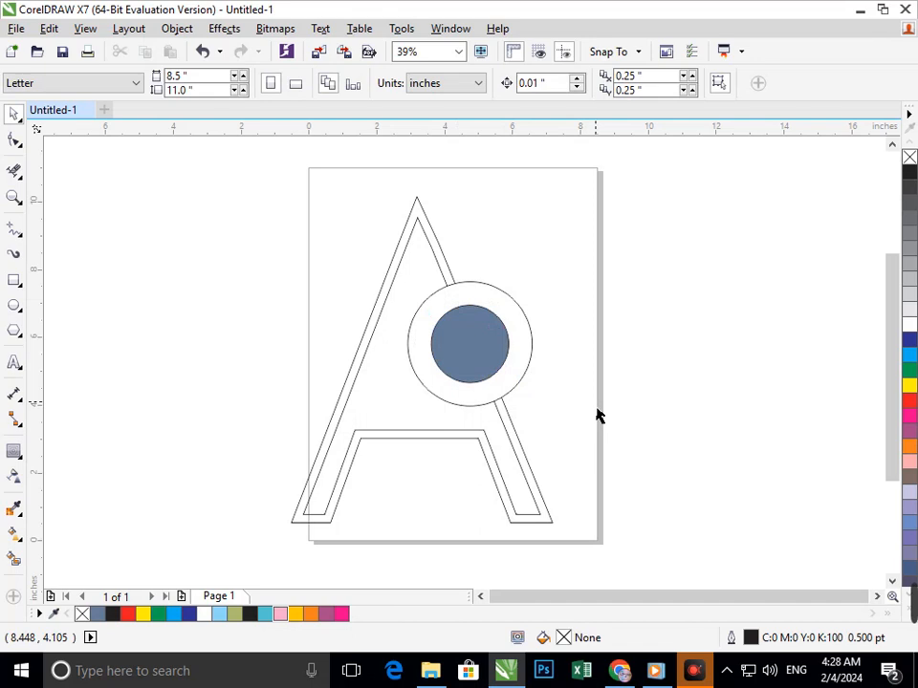
left_click(467, 368)
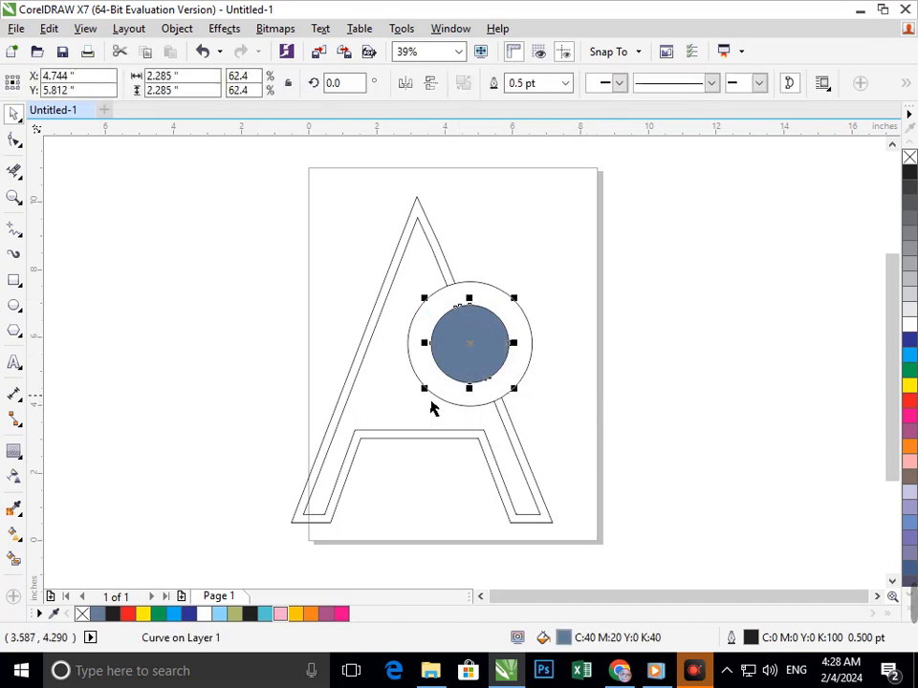
left_click_drag(430, 408, 462, 337)
left_click(389, 476)
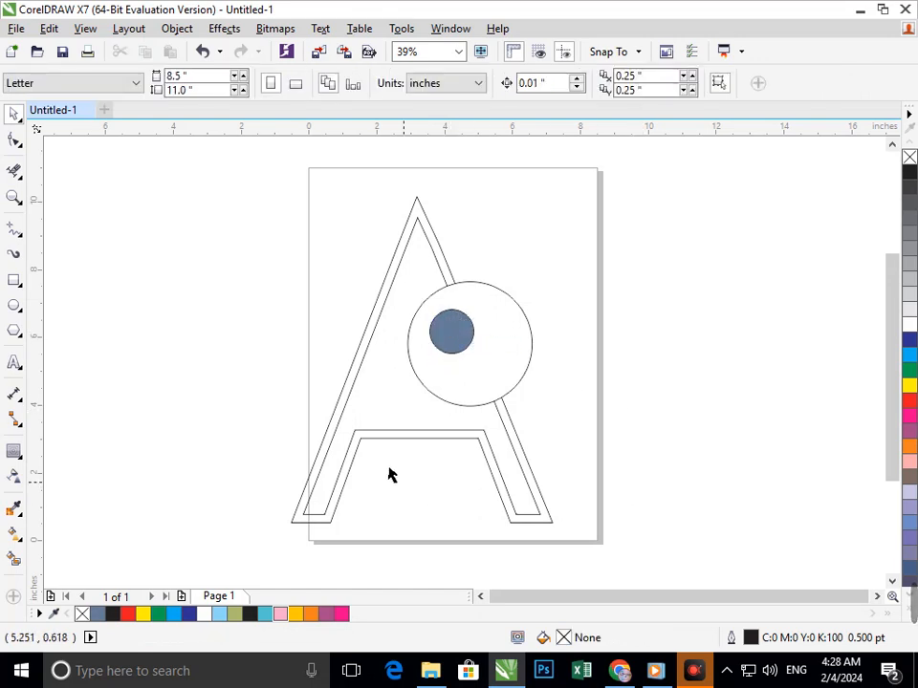
Step: Draw a vertical rectangle about 0.66 in wide and 3.86 in tall from beside the filled circle's left edge down past the crossbar
left_click(15, 280)
left_click_drag(432, 330, 418, 455)
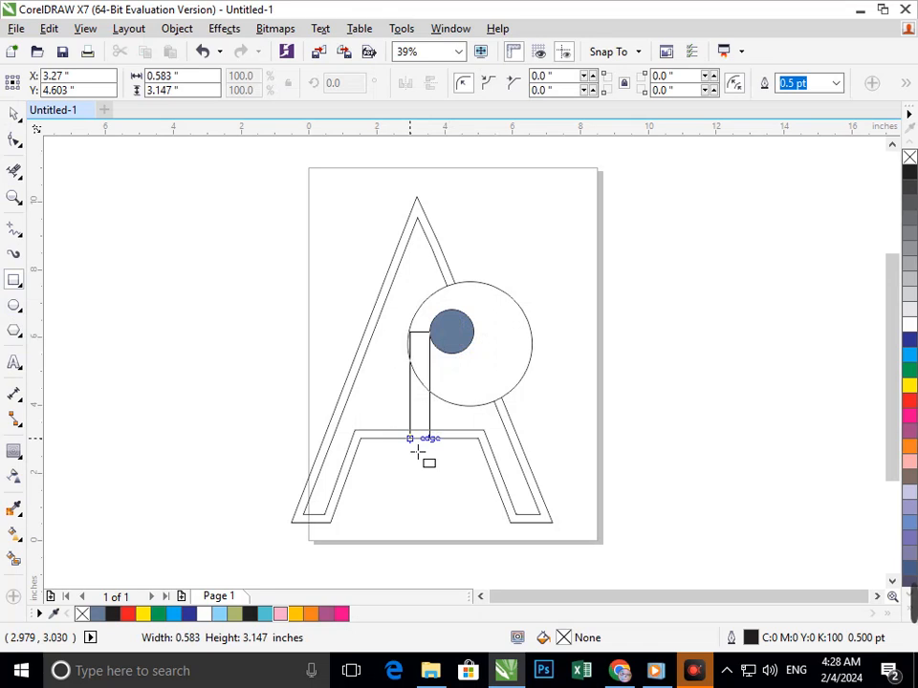
left_click_drag(418, 456, 416, 451)
scroll(454, 358, "up", 5)
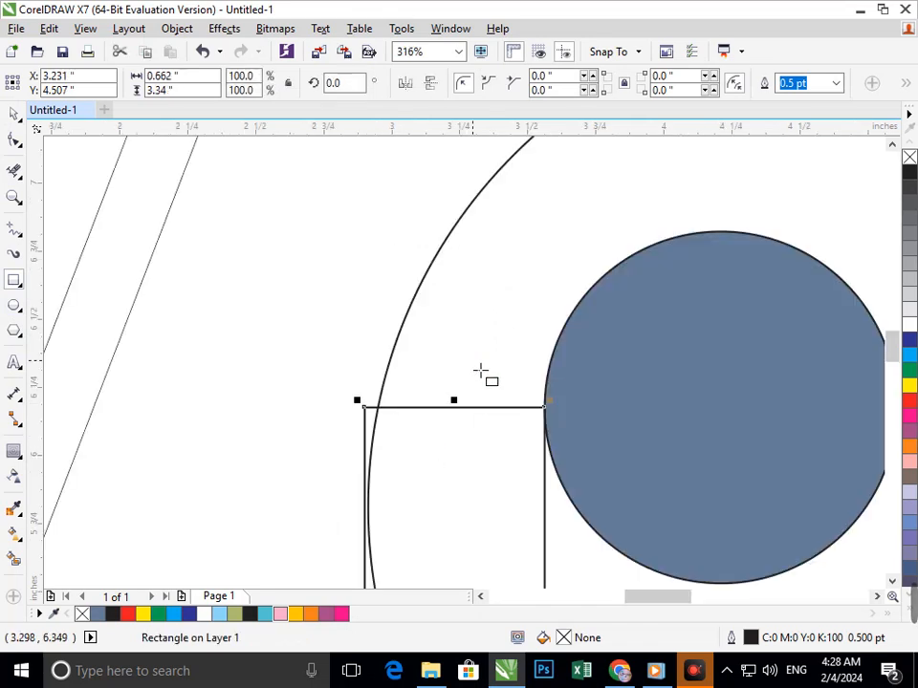
scroll(429, 350, "down", 5)
scroll(430, 354, "up", 5)
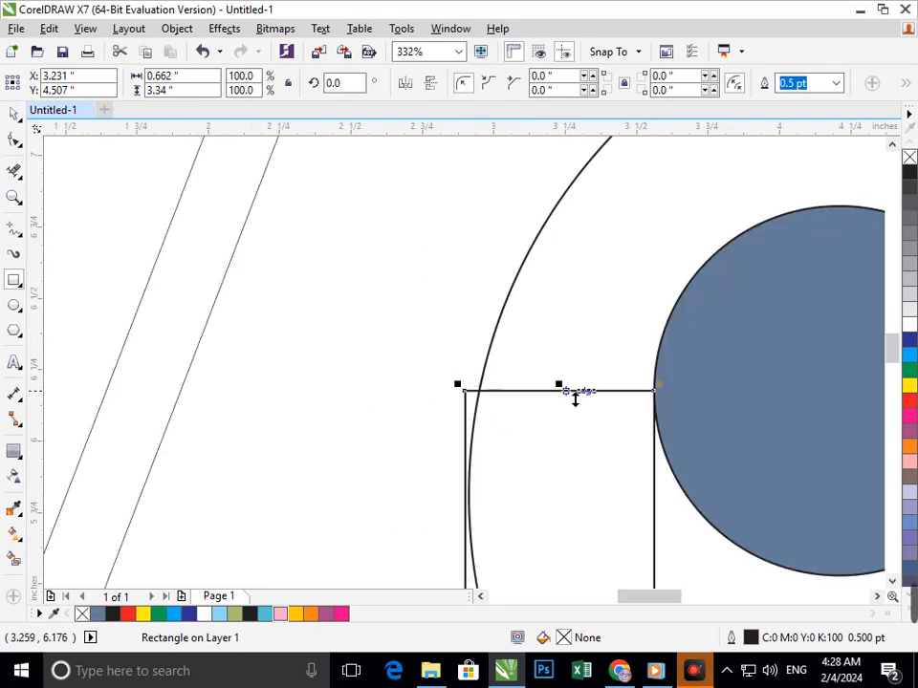
left_click_drag(572, 387, 571, 241)
scroll(564, 344, "down", 5)
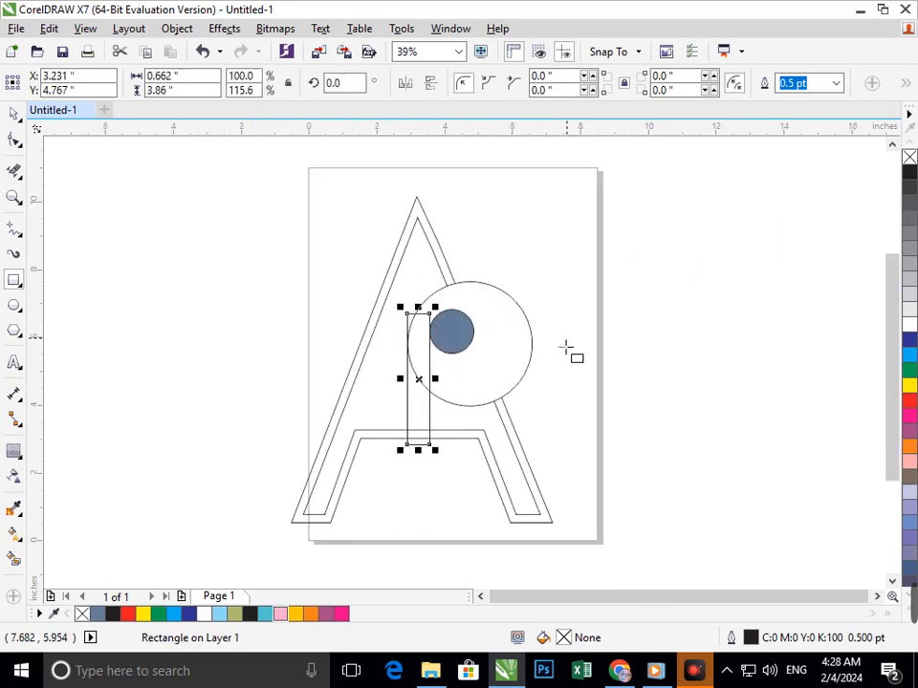
Step: Draw a small horizontal rectangle about 0.54 by 0.28 in from the tall rectangle's upper-right corner over the filled circle
scroll(431, 325, "up", 3)
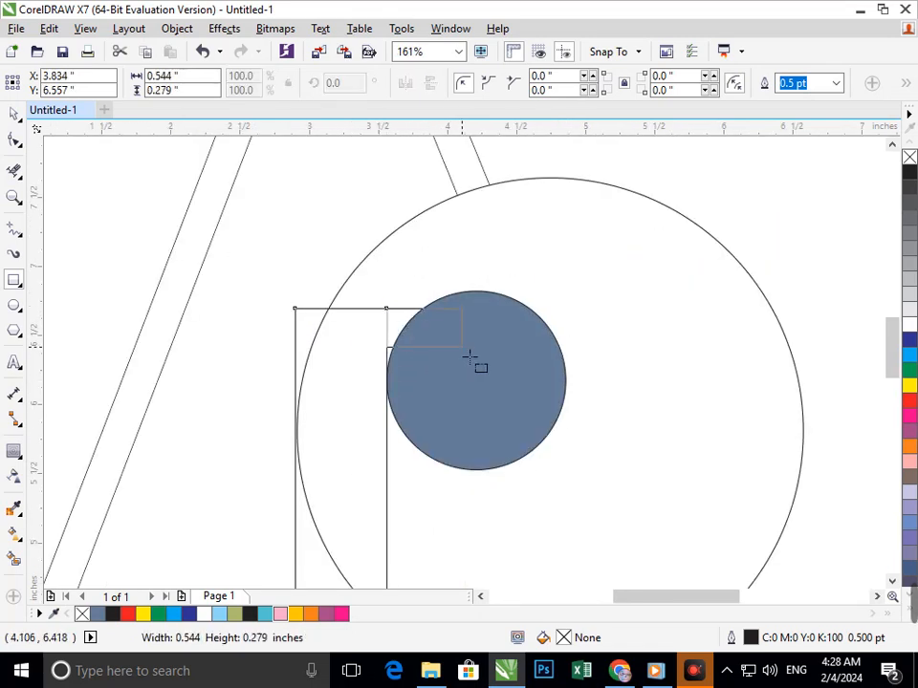
left_click_drag(387, 309, 463, 347)
scroll(478, 373, "down", 3)
scroll(411, 316, "up", 4)
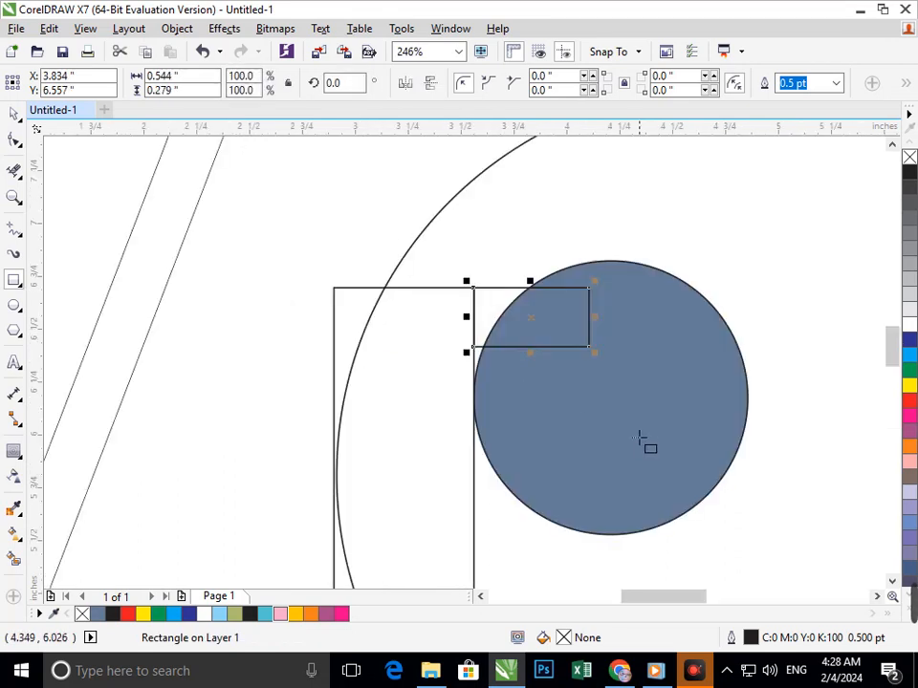
Step: Move the tall rectangle slightly up and raise the small rectangle to line up with its top edge
left_click(13, 113)
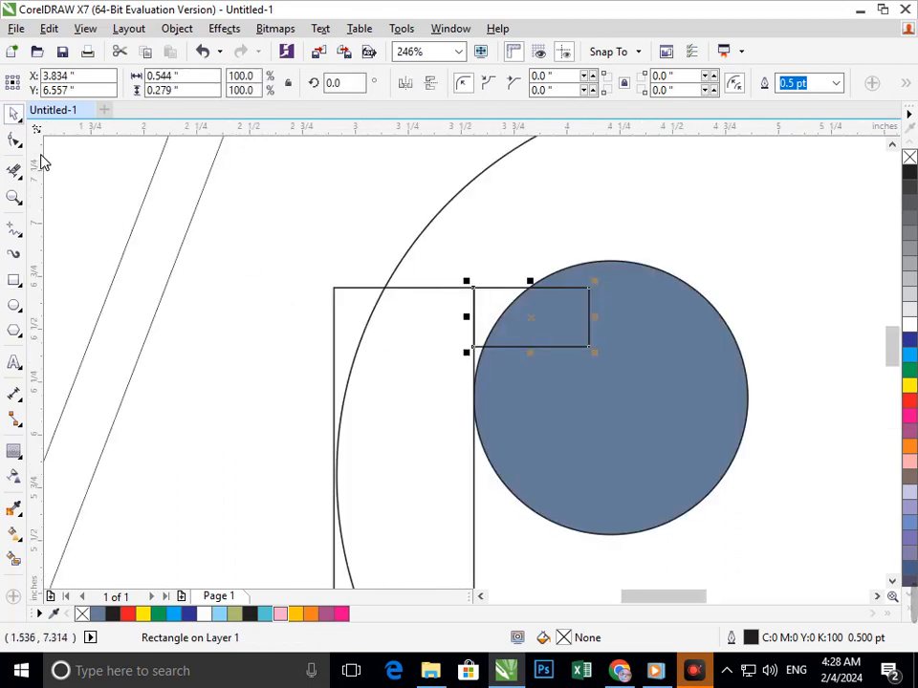
left_click(337, 318)
left_click_drag(338, 317, 345, 302)
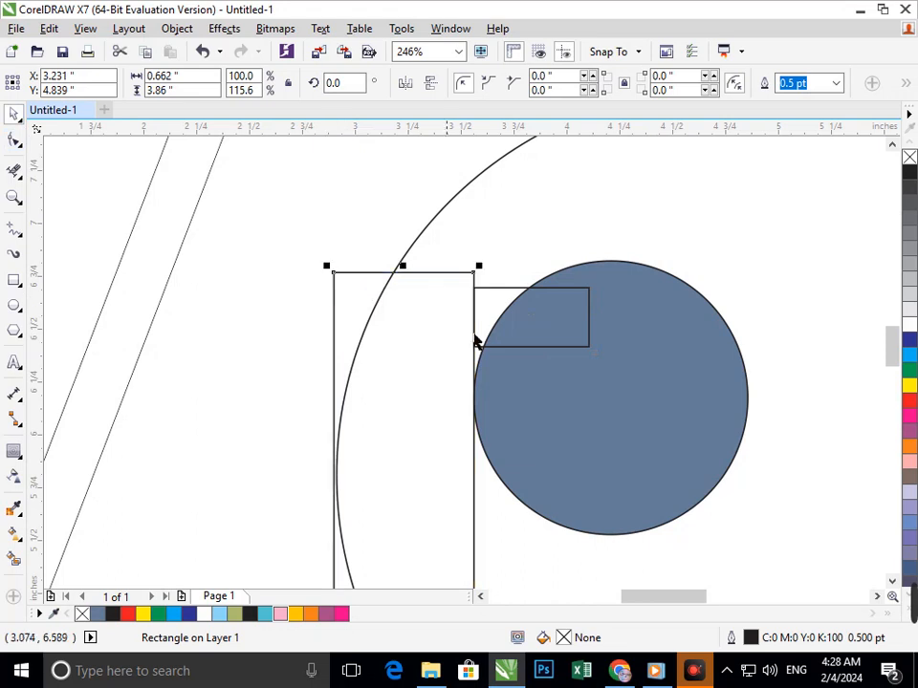
left_click_drag(496, 311, 498, 290)
key("Down")
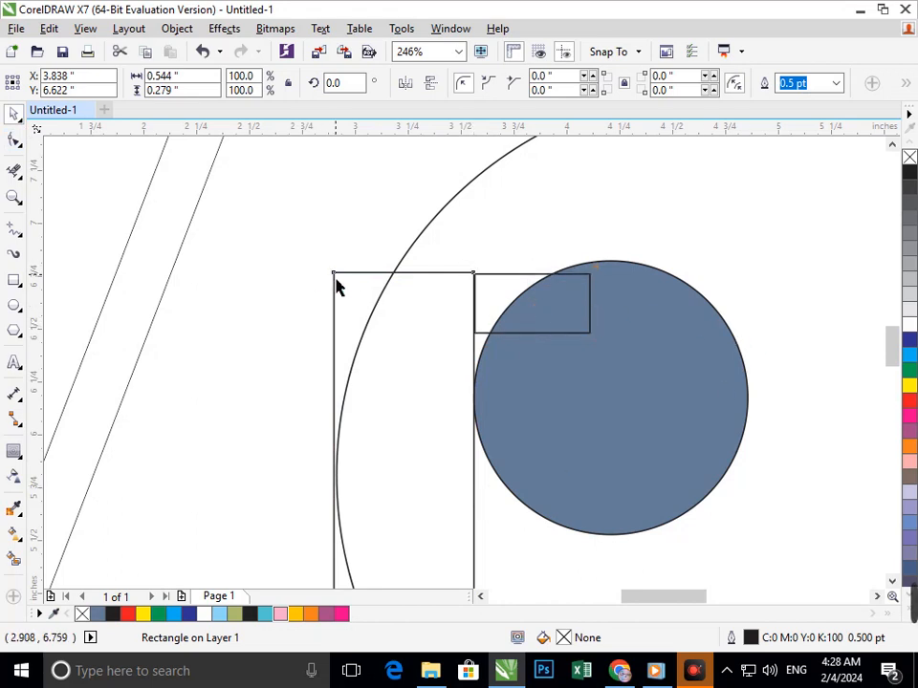
Step: Nudge both rectangles up together by 0.05 in, bringing their top edges near the top of the filled circle
left_click(334, 285)
left_click(515, 291, "shift")
key("Up")
key("Up")
key("Up")
key("Up")
key("Up")
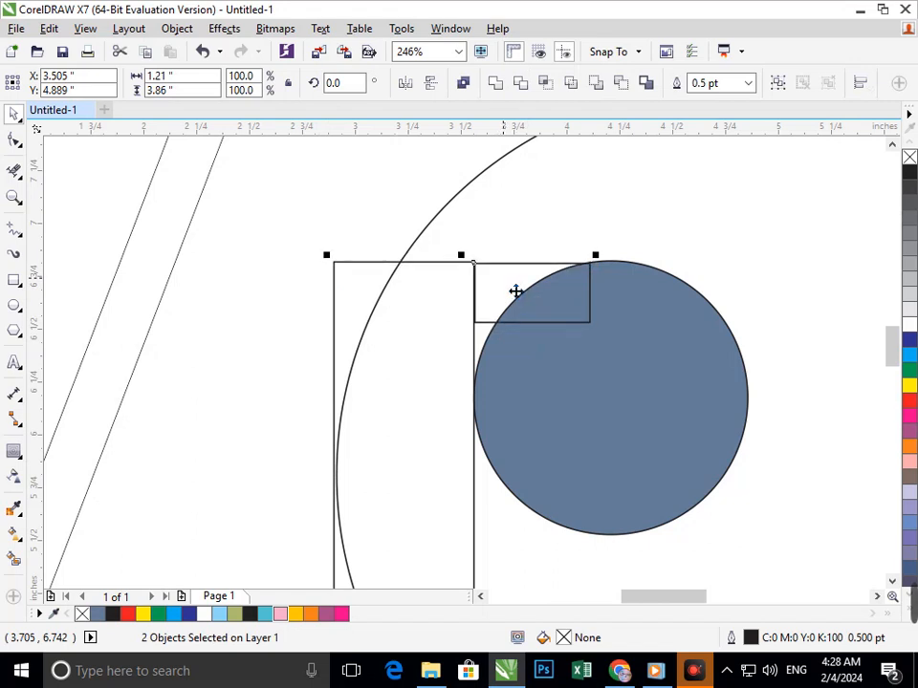
Step: Widen the small rectangle to about 0.83 in so it reaches further across the top of the filled circle
left_click(516, 312)
left_click(600, 322)
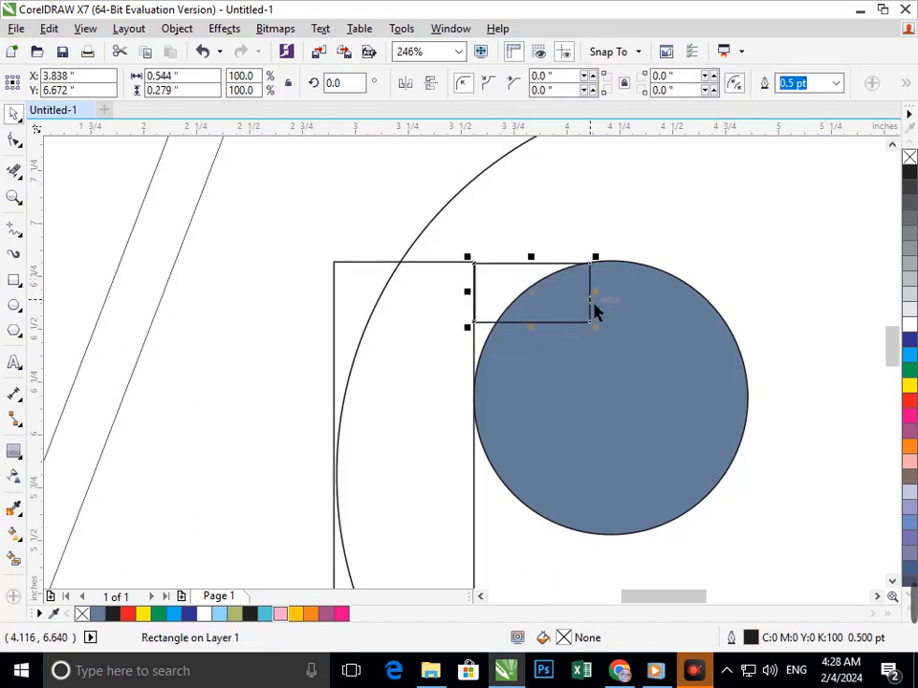
left_click(611, 307)
left_click(600, 322)
left_click_drag(611, 307, 651, 306)
left_click(543, 302)
Step: Nudge the tall and small rectangles up together by 0.01 in
left_click(362, 297)
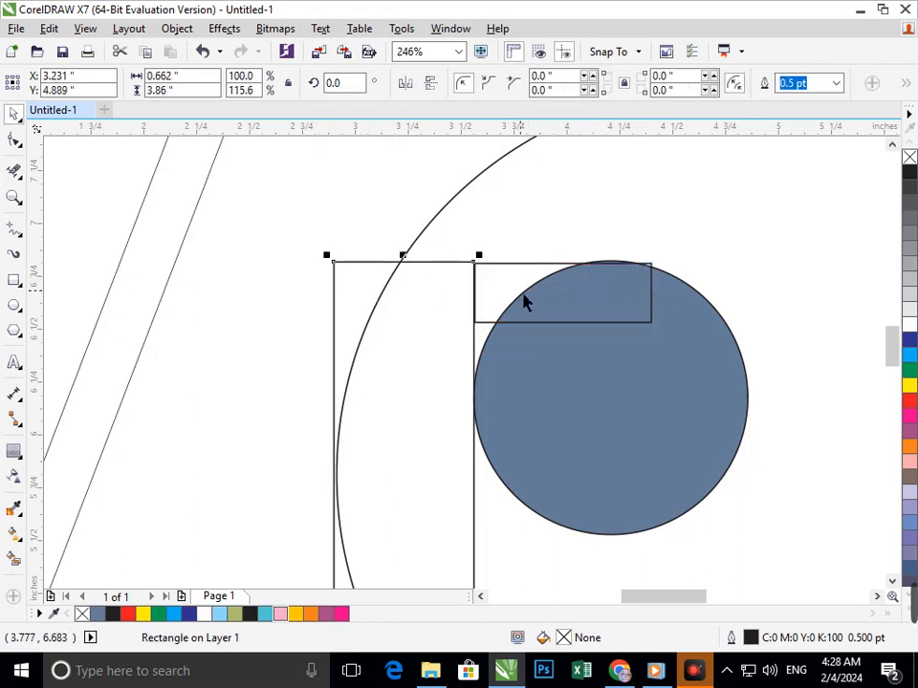
left_click(537, 293, "shift")
key("Up")
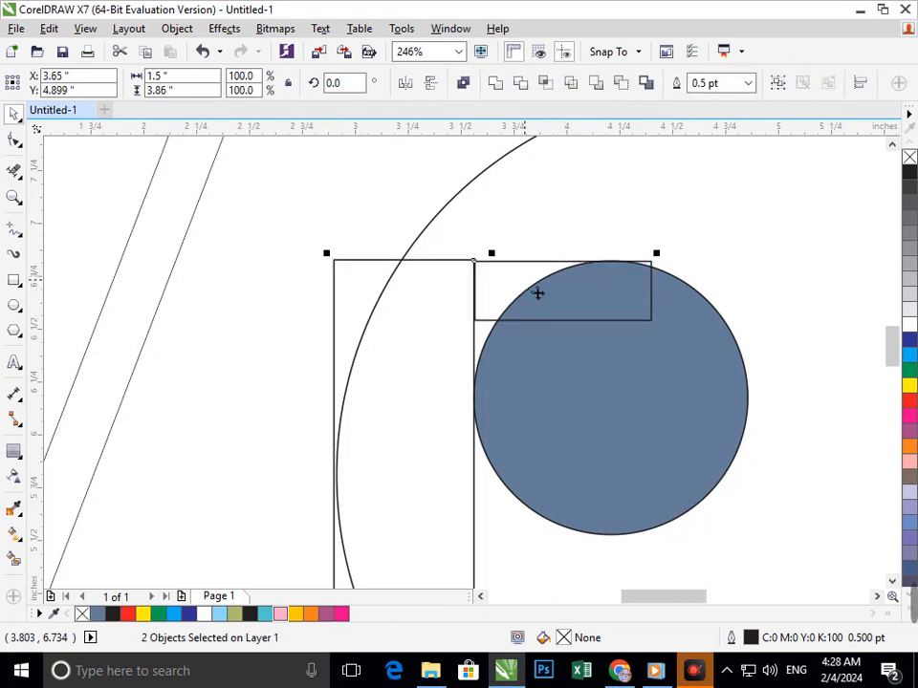
Step: Convert the small rectangle to curves and move its upper-right corner node slightly up above the filled circle
left_click(435, 213)
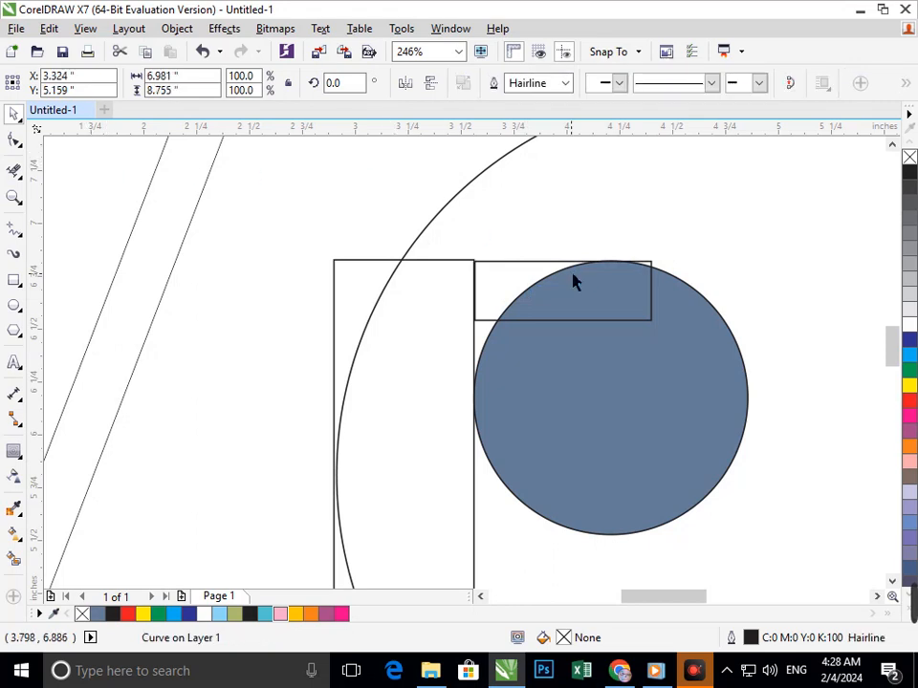
left_click(508, 268)
key("ctrl+q")
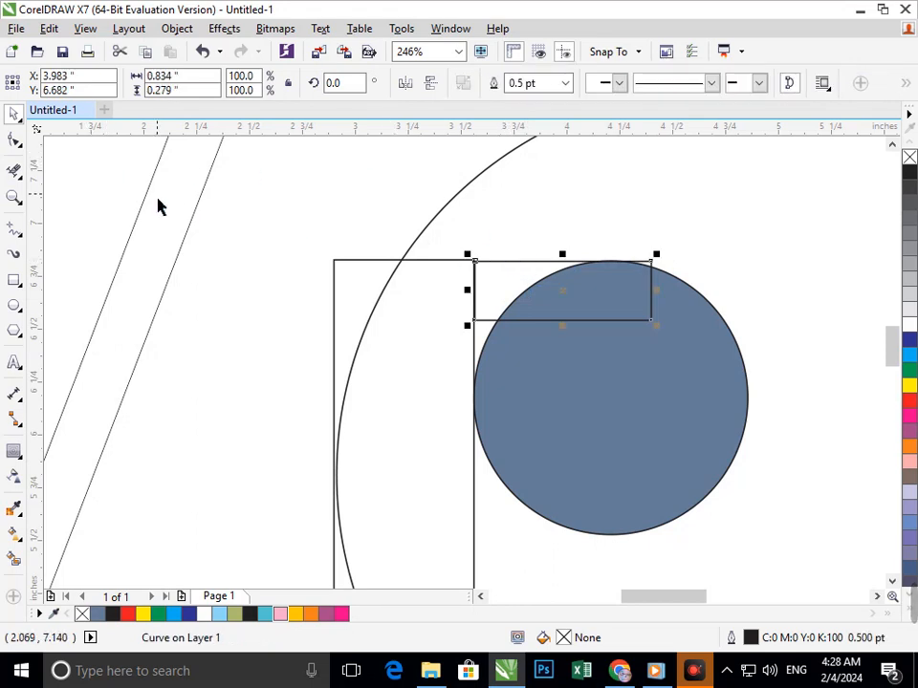
left_click(14, 139)
mouse_move(649, 267)
left_mouse_down()
mouse_move(632, 281)
mouse_move(636, 264)
mouse_move(651, 262)
left_mouse_up()
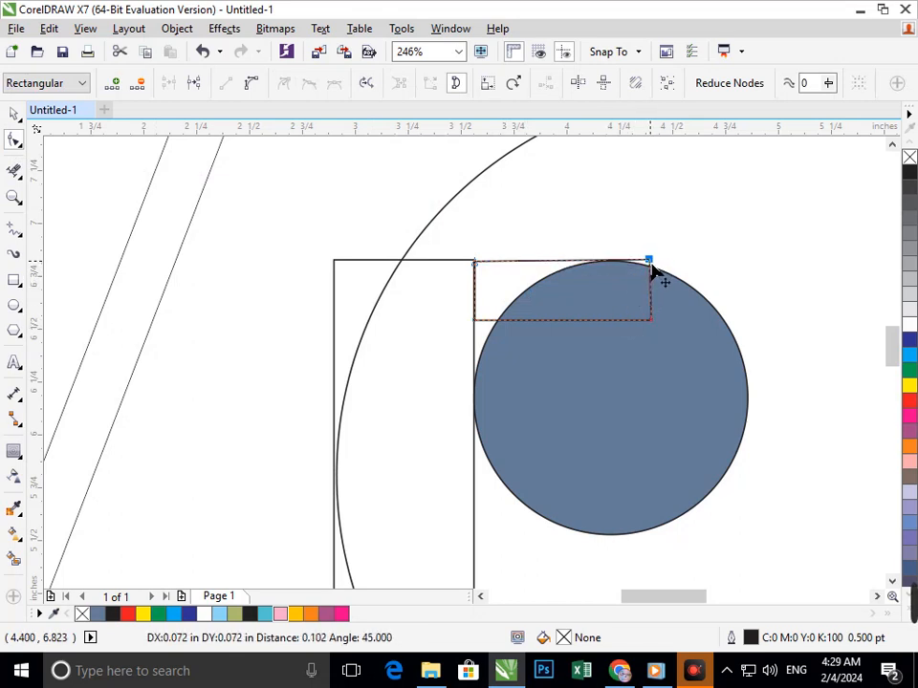
Step: Delete the small rectangle's segments inside the filled circle and try to remove its corner stub outside the circle
left_click(18, 170)
scroll(669, 297, "up", 5)
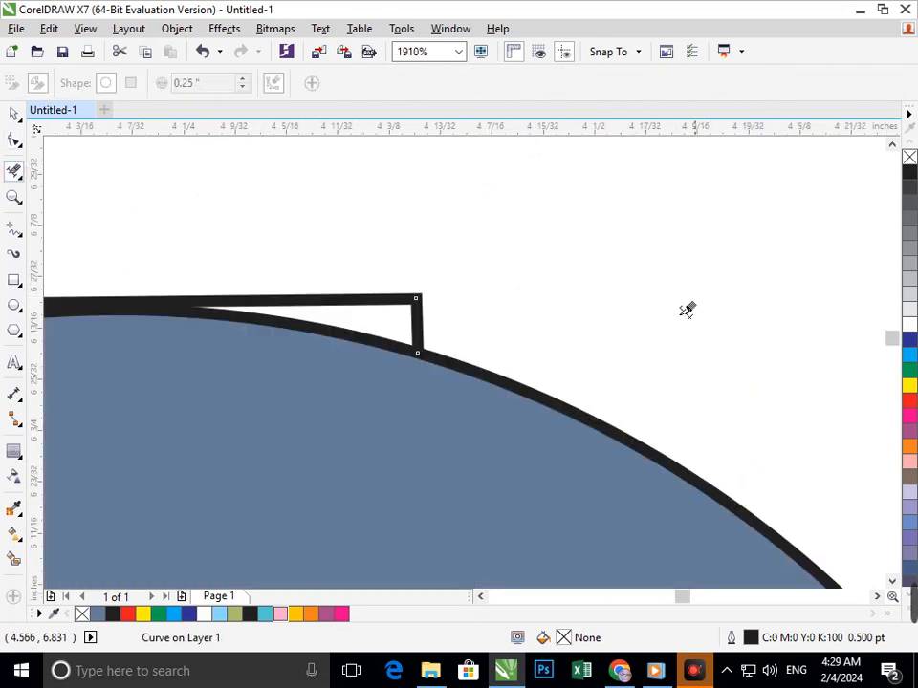
left_click_drag(397, 329, 494, 333)
scroll(348, 312, "down", 5)
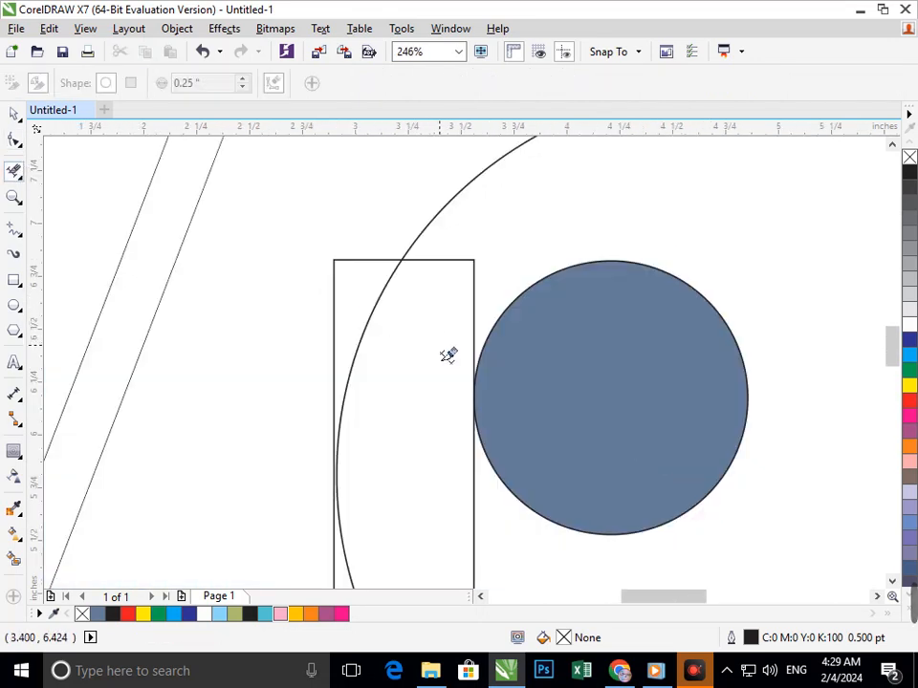
left_click(13, 115)
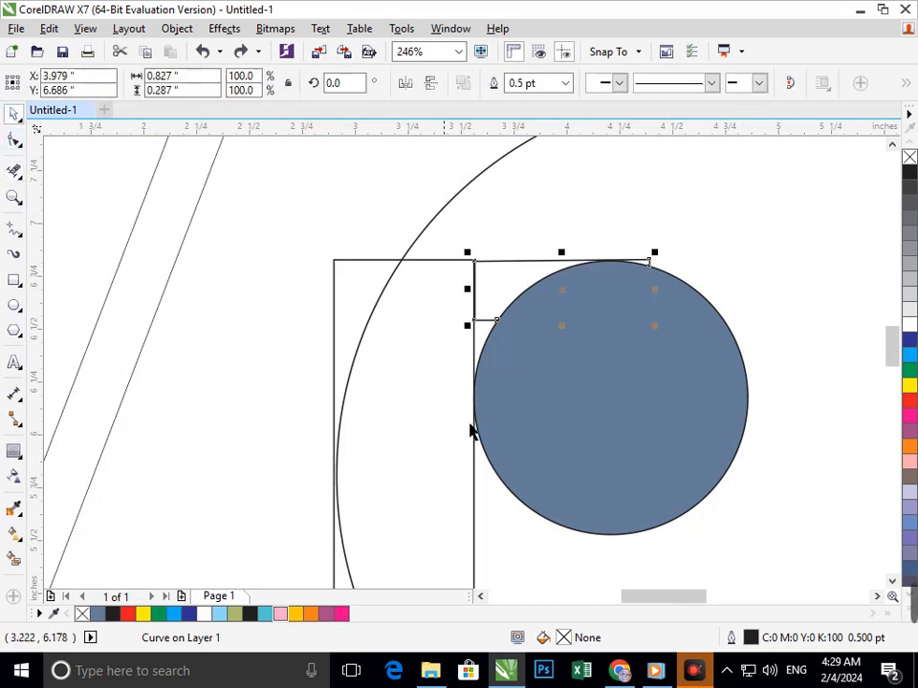
Step: Nudge the filled circle up 0.01 in and delete the small rectangle's corner stub outside the circle
left_click(584, 441)
key("Up")
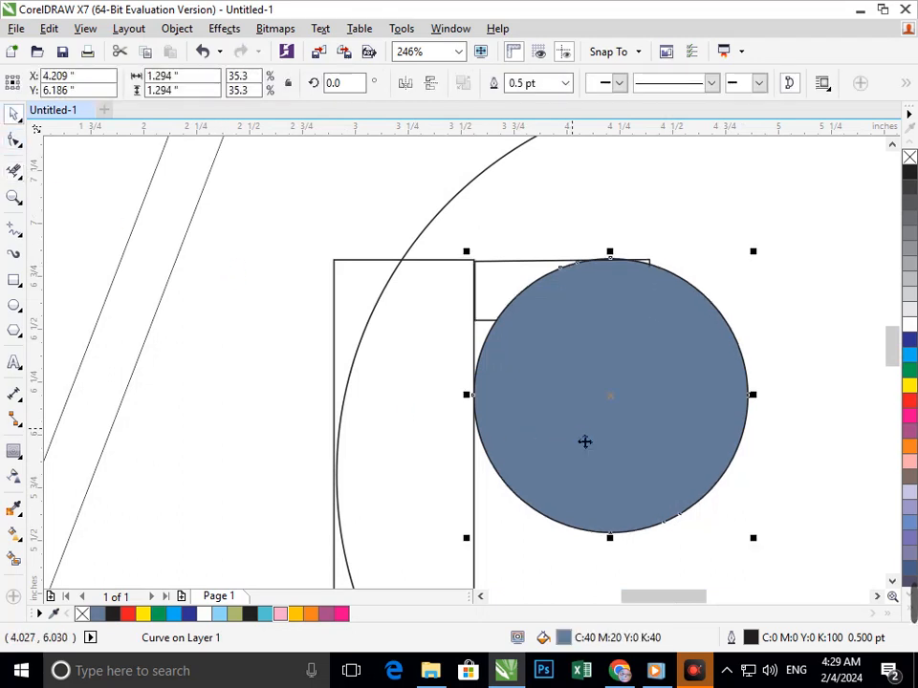
scroll(644, 302, "up", 5)
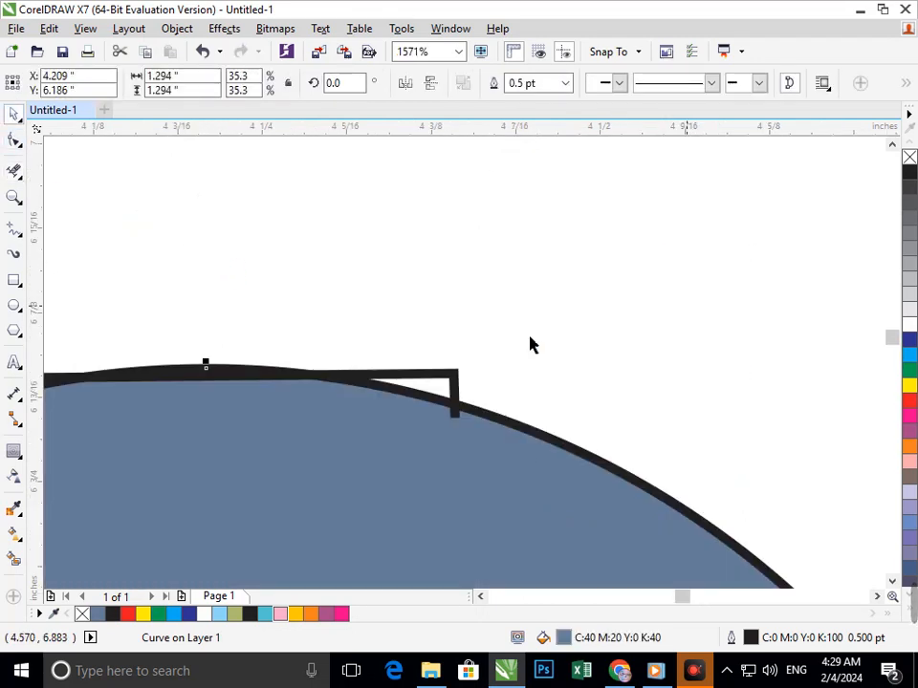
left_click(13, 171)
left_click_drag(355, 351, 491, 381)
key("Delete")
scroll(407, 427, "down", 5)
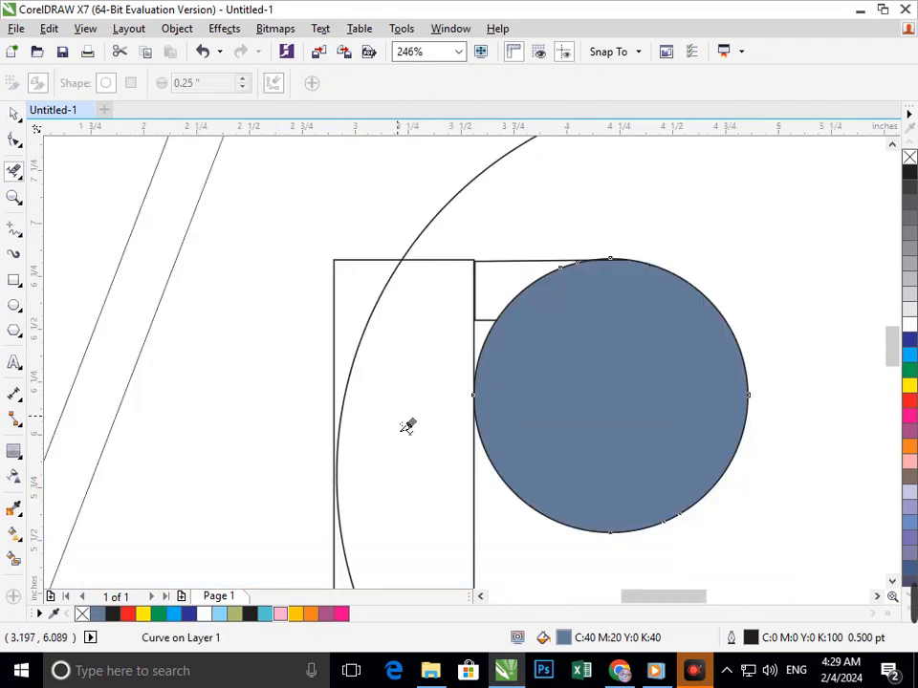
Step: Delete the large circle's arc inside the tall rectangle, undoing the removal of the rectangle's own upper edge segments
left_click(475, 310)
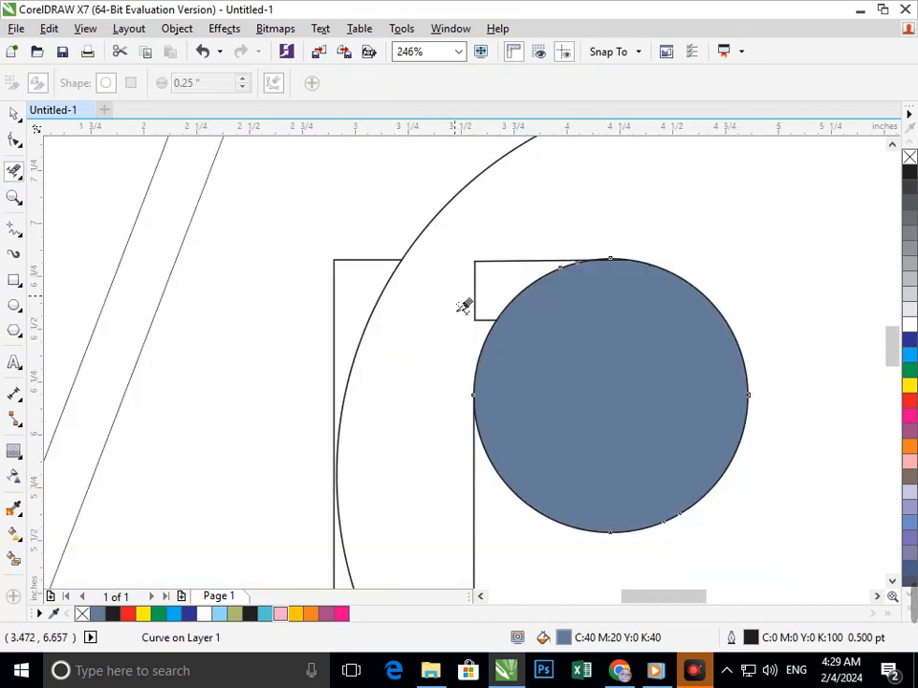
key("ctrl+z")
key("ctrl+shift+z")
key("ctrl+z")
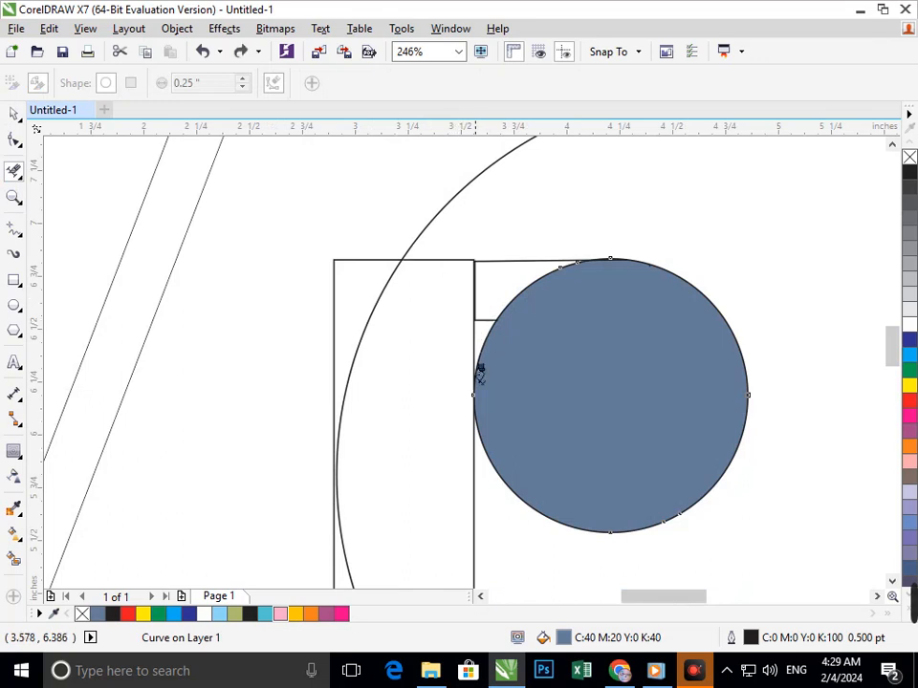
scroll(413, 432, "down", 5)
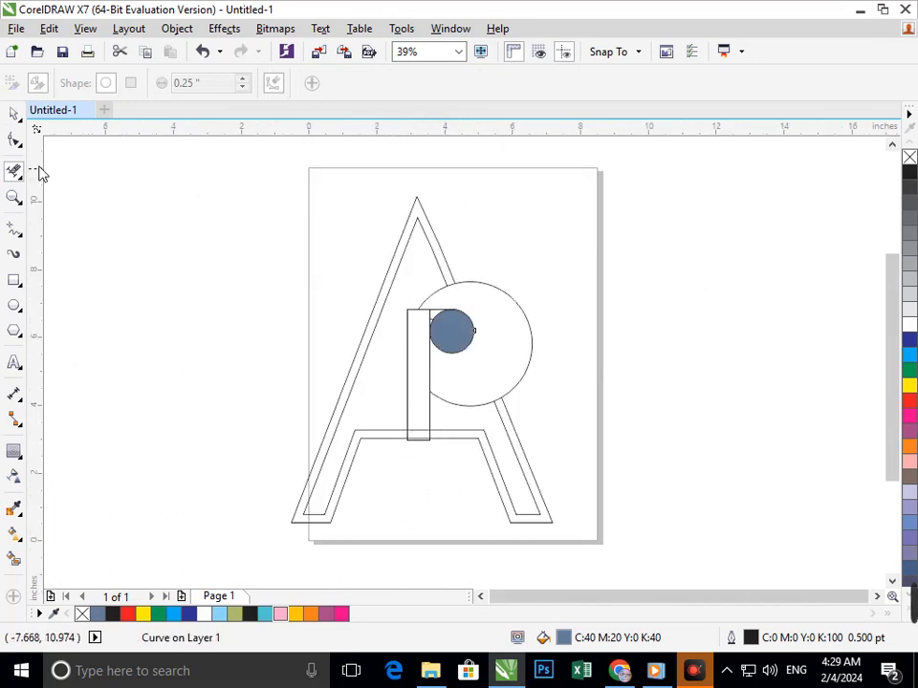
Step: Try a white-filled concentric copy about 0.57 in wide inside the filled circle
left_click(13, 114)
left_click(620, 353)
scroll(446, 325, "up", 5)
left_click_drag(450, 376, 473, 413)
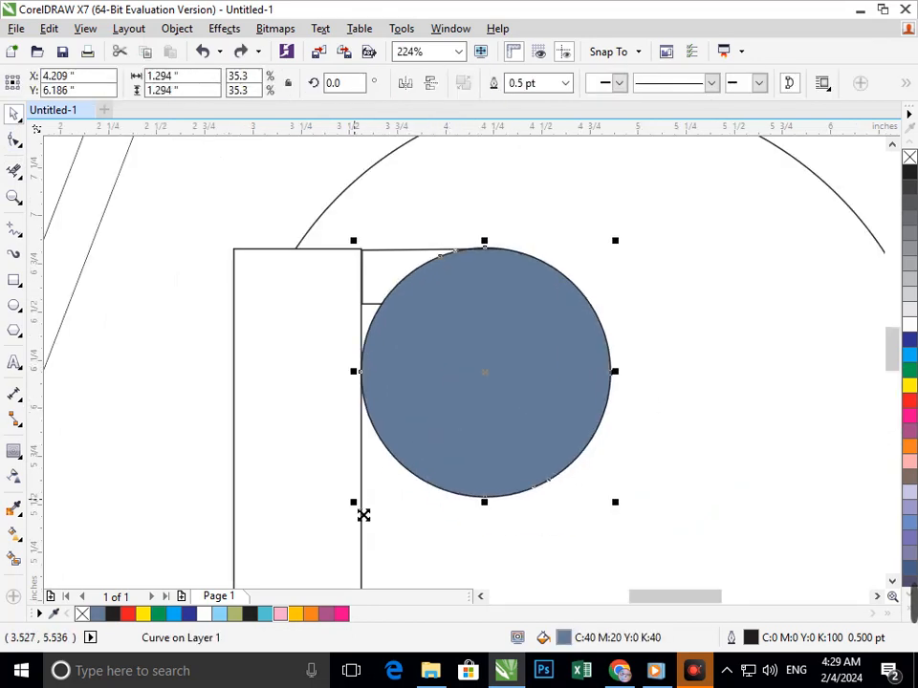
left_click_drag(363, 515, 430, 475)
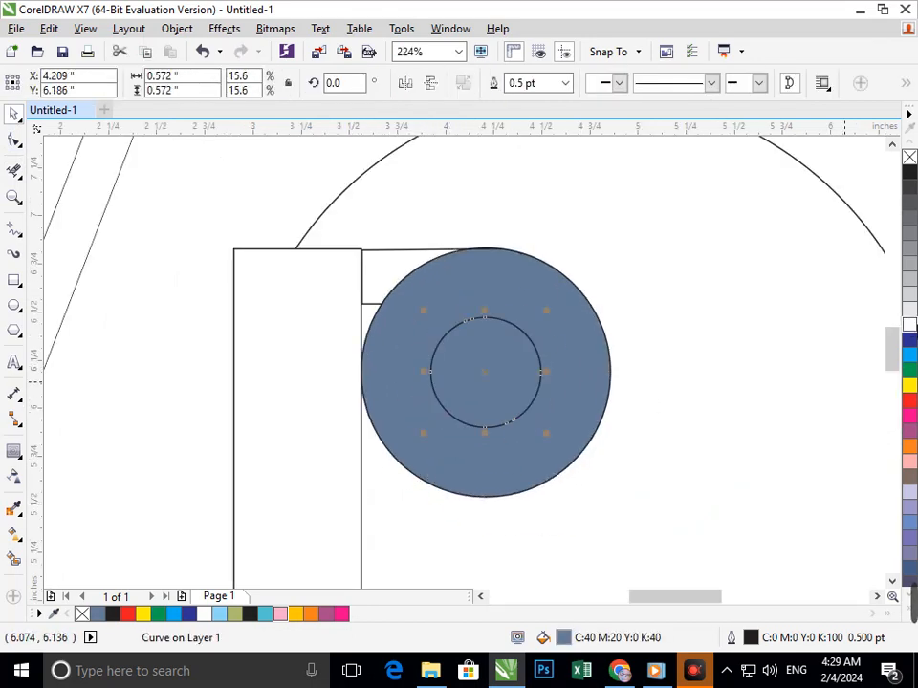
left_click(909, 329)
scroll(520, 393, "down", 5)
left_click(368, 365)
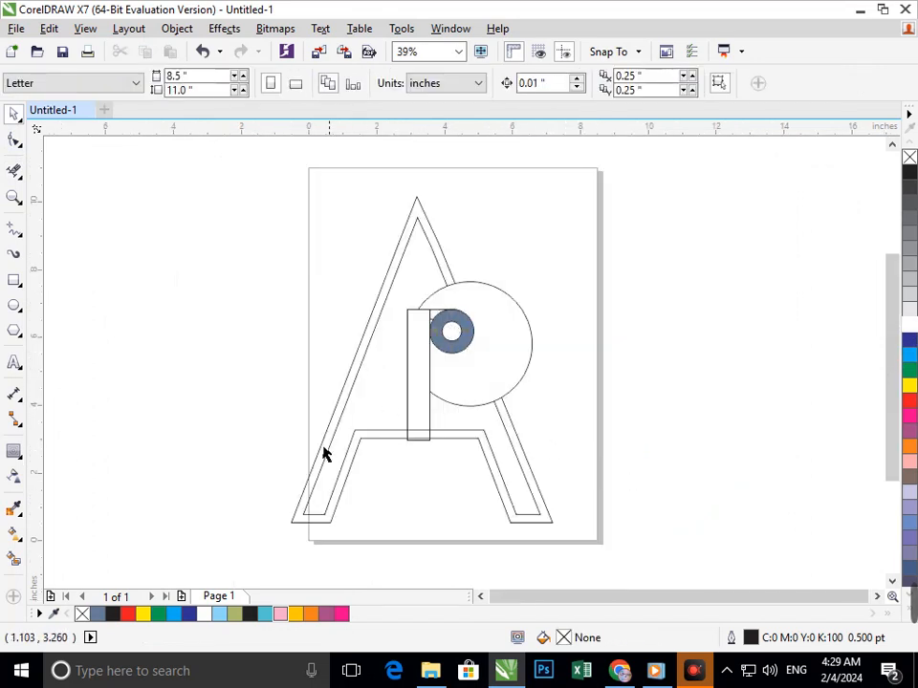
scroll(491, 348, "up", 4)
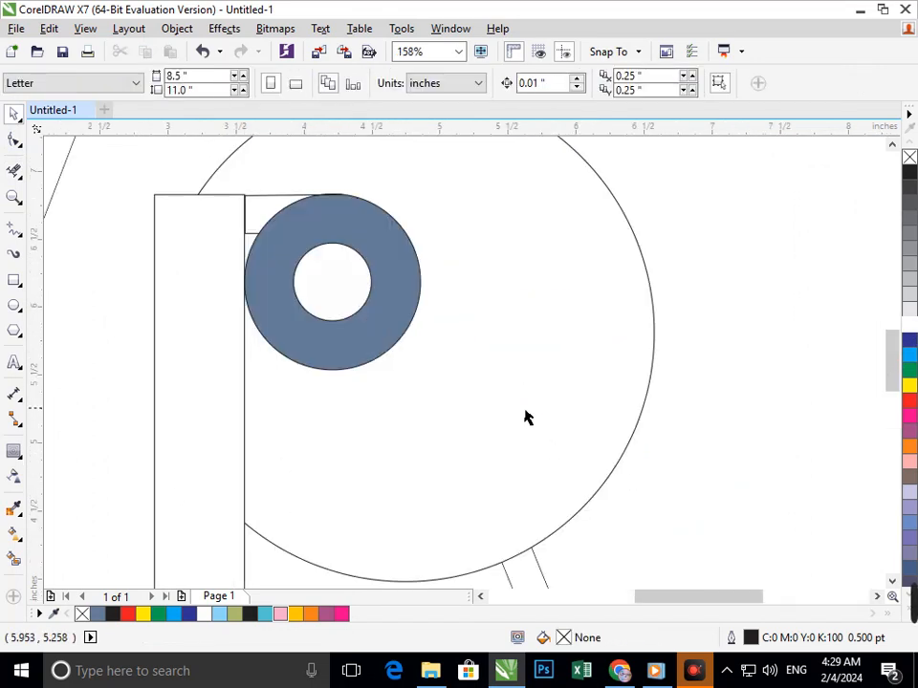
left_click(361, 363)
left_click(643, 433)
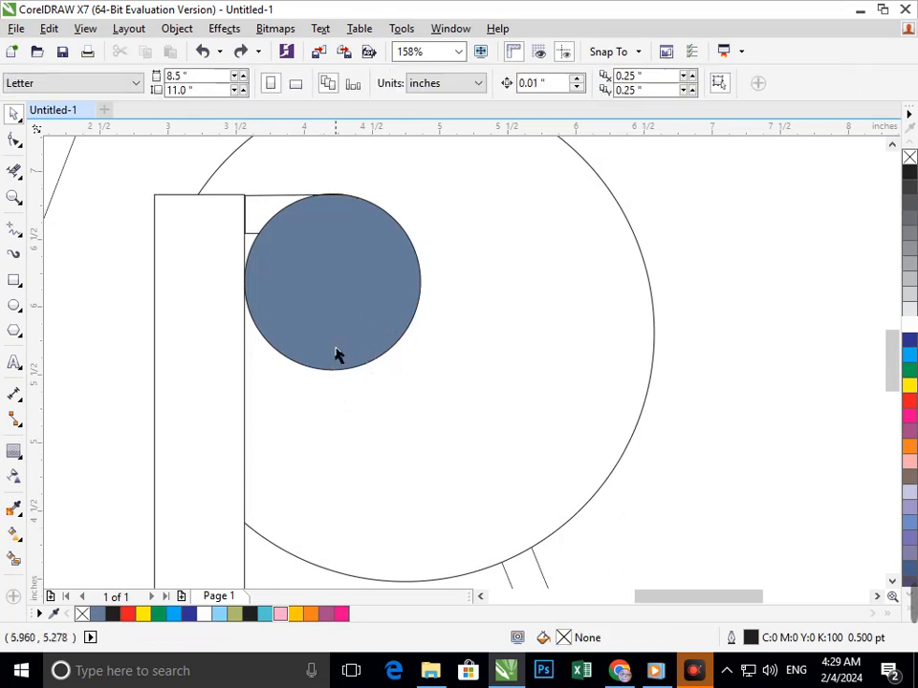
Step: Enlarge the filled circle to about 1.52 in and nudge it 0.1 in right and 0.01 in up against the tall rectangle
left_click(335, 354)
left_click_drag(440, 394, 457, 429)
mouse_move(365, 348)
left_mouse_down()
mouse_move(372, 373)
mouse_move(373, 365)
left_mouse_up()
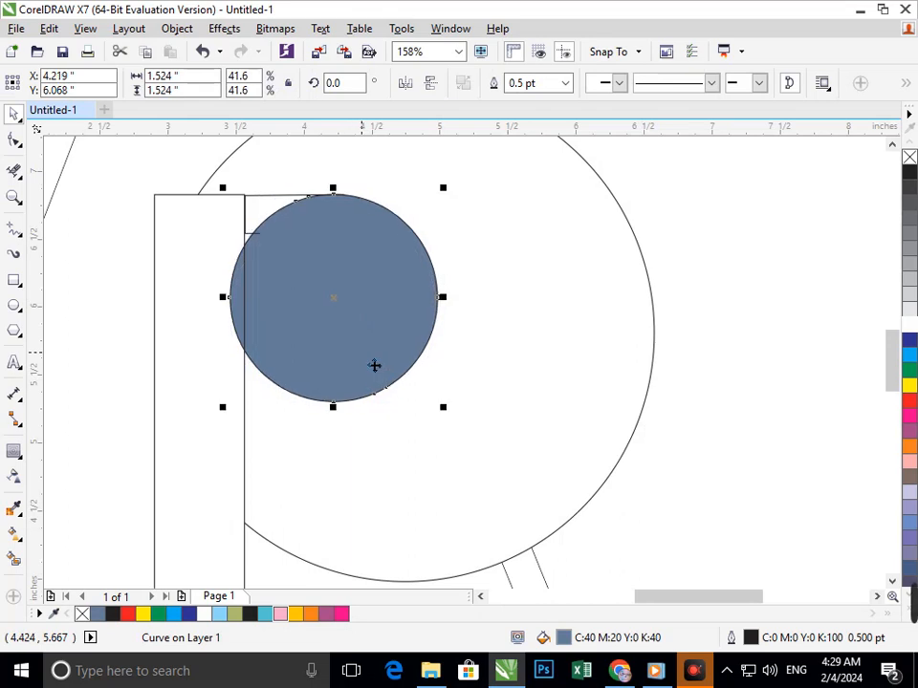
key("Right")
key("ctrl+Up")
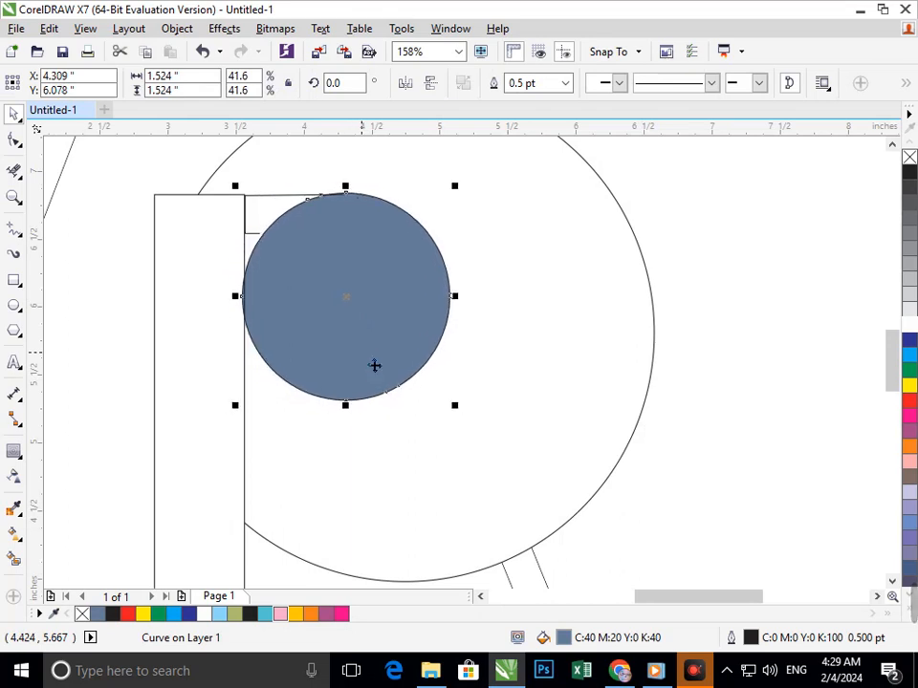
key("ctrl+Right")
key("Escape")
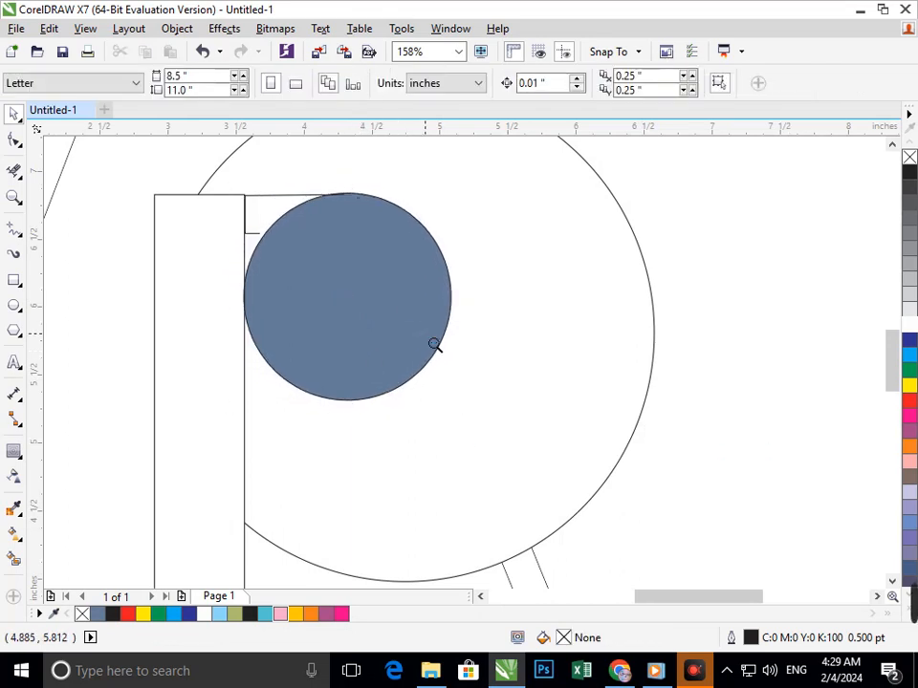
Step: Try resizing the filled circle further from its lower-right corner
key("shift+F4")
left_click(457, 367)
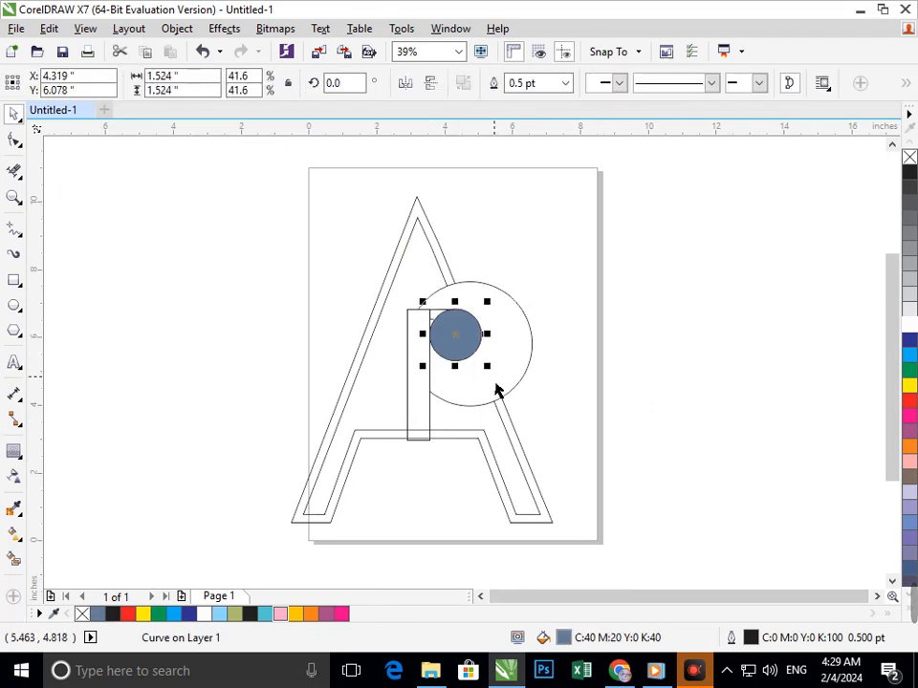
left_click_drag(496, 385, 506, 395)
key("ctrl+z")
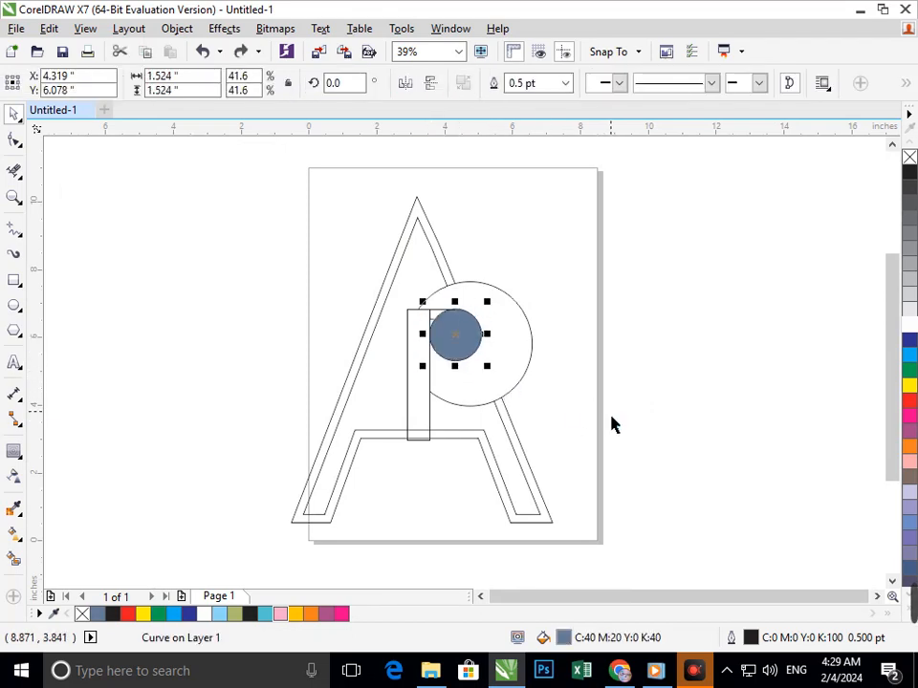
Step: Delete the filled circle and the leftover piece of the small rectangle beside the tall rectangle
key("Escape")
left_click_drag(450, 360, 577, 378)
key("Delete")
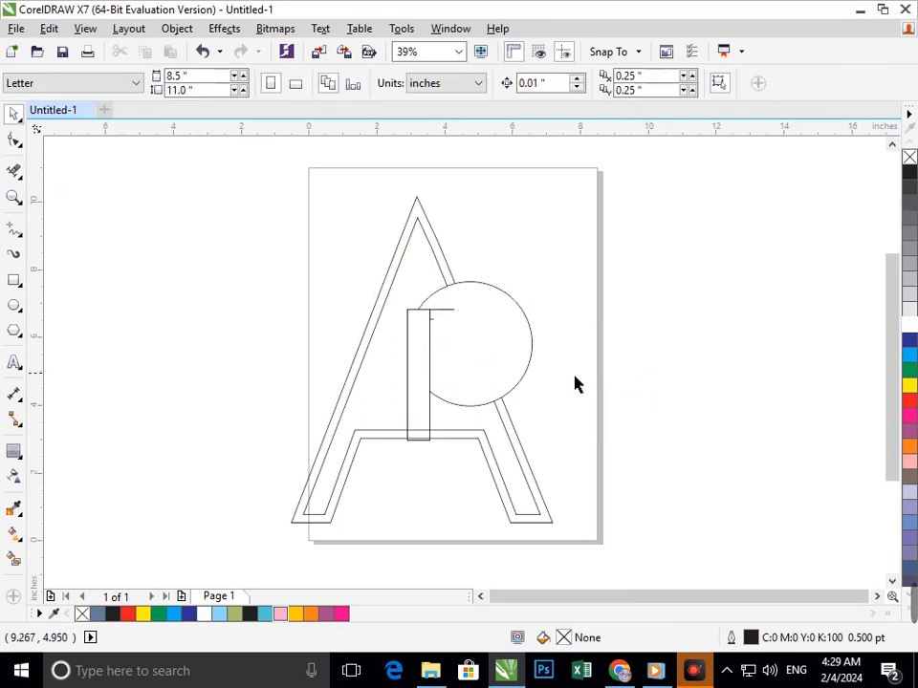
left_click(447, 310)
key("Delete")
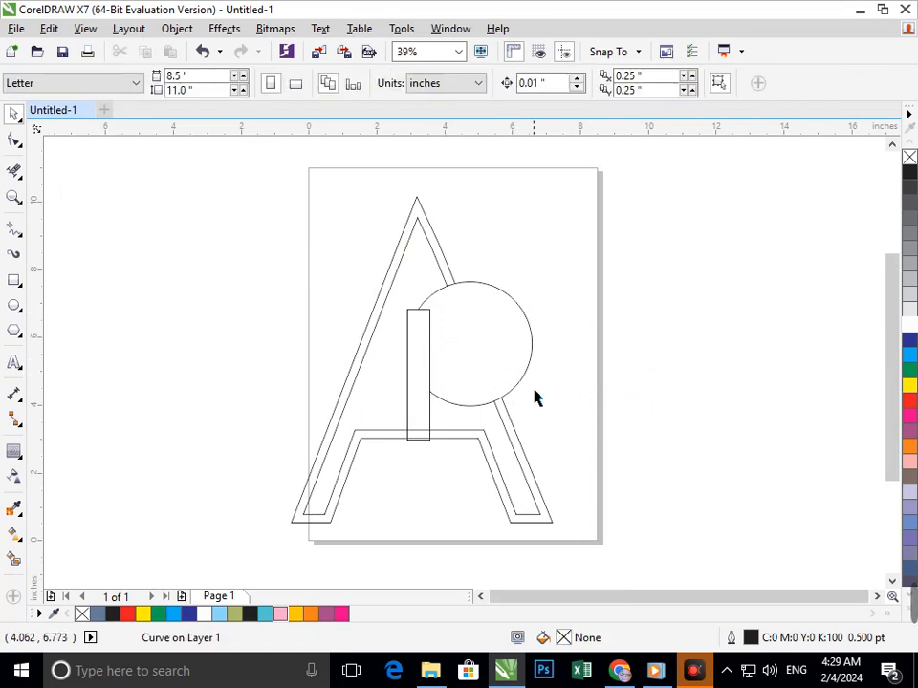
Step: Create a smaller concentric copy of the large open arc inside it
left_click(472, 406)
left_click_drag(429, 428, 445, 399)
left_click(586, 432)
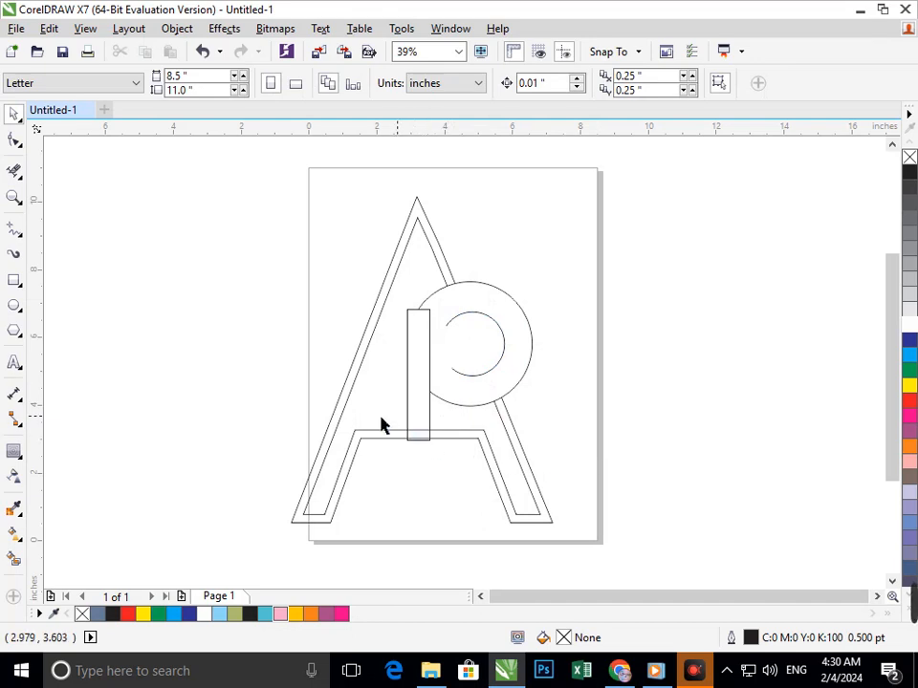
Step: Shorten the tall rectangle to about 3.8 in so its bottom edge meets the lower line of the crossbar
key("F2")
left_click_drag(368, 407, 491, 482)
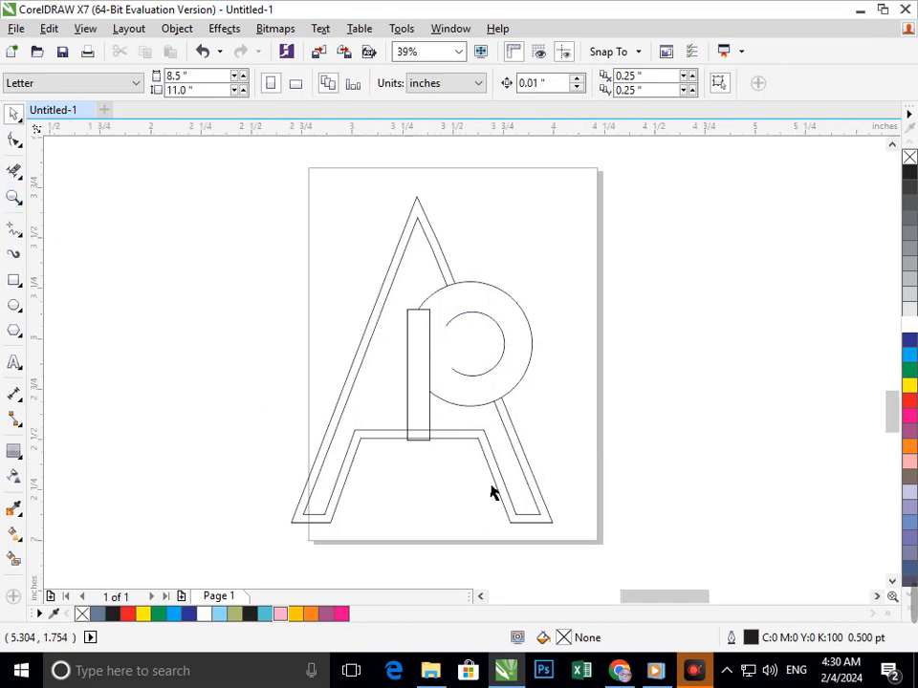
key("F2")
left_click_drag(278, 307, 562, 393)
left_click(396, 342)
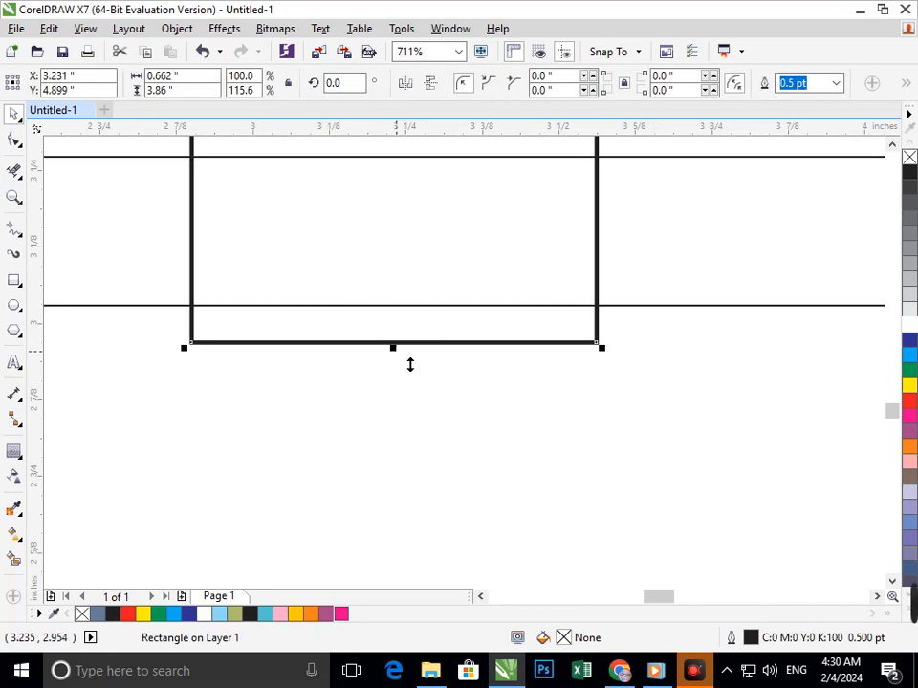
left_click_drag(393, 346, 387, 309)
key("F3")
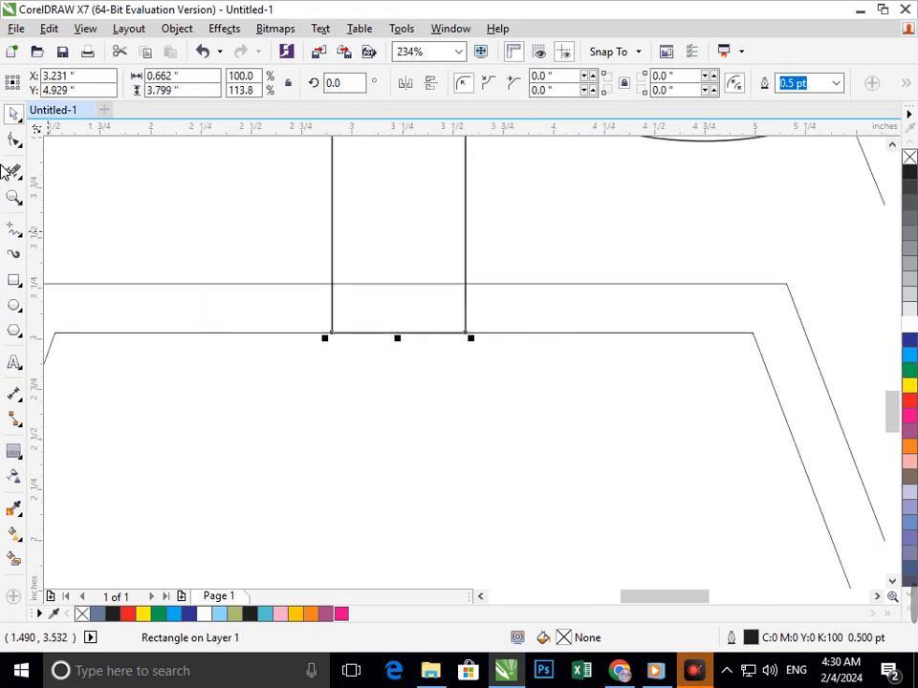
Step: Delete the segment of the crossbar's upper line that runs inside the tall rectangle
left_click(12, 172)
left_click(350, 284)
key("F2")
left_click_drag(314, 303, 442, 380)
key("F3")
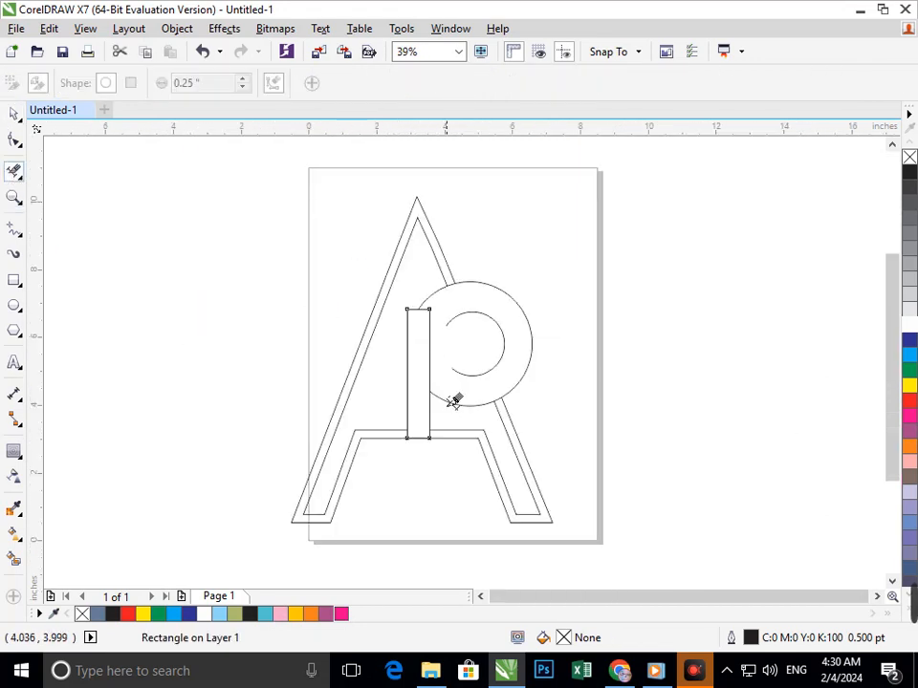
Step: Delete the tall rectangle's top and side segments inside the large arc, opening the stem into the bowl of the P
left_click(435, 348)
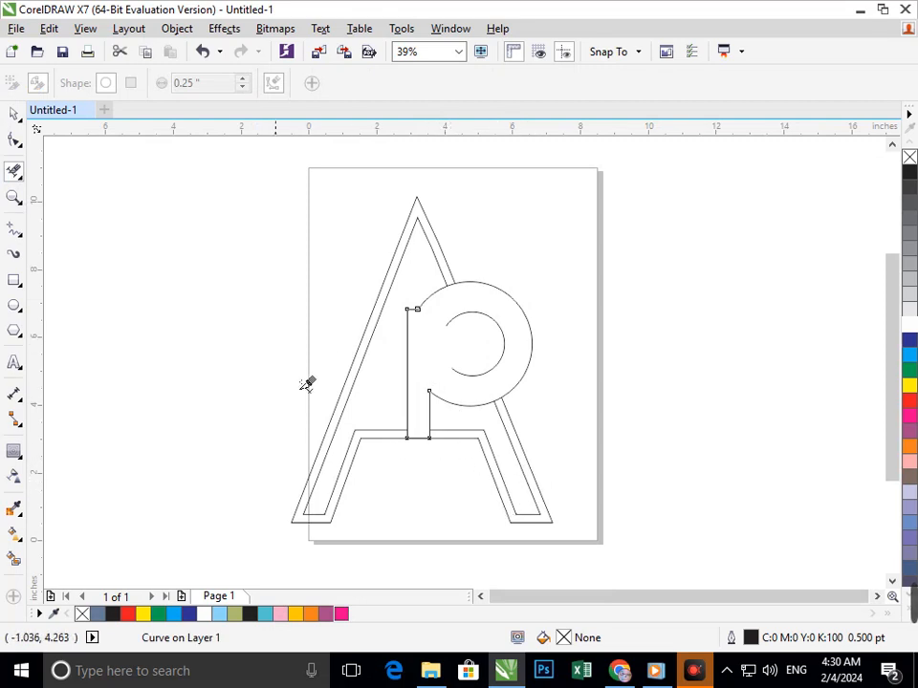
left_click(14, 114)
left_click(363, 465)
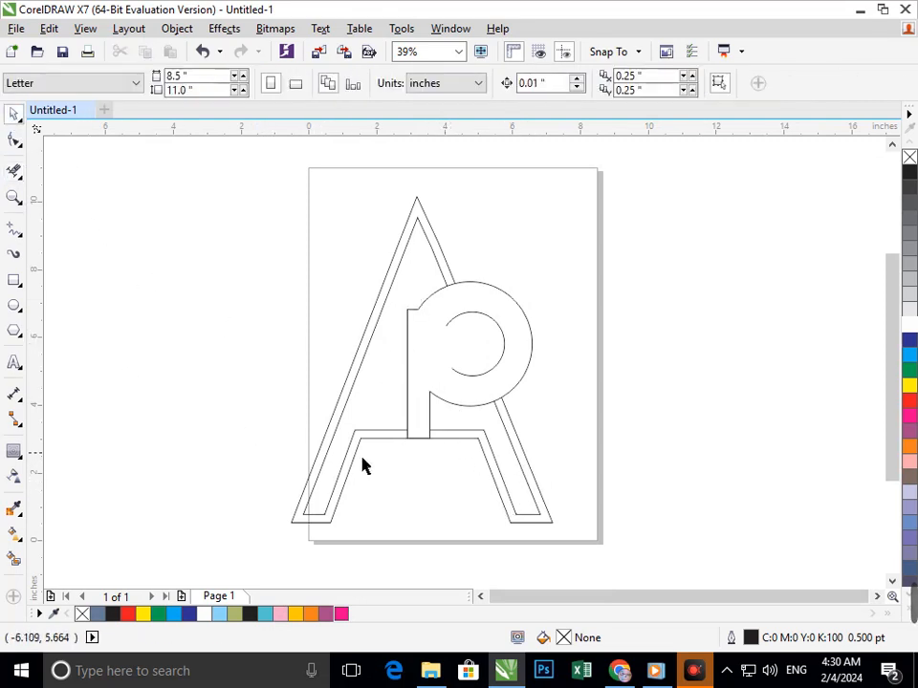
Step: Try moving the stem outline to the left and the large arc slightly down
left_click_drag(407, 414, 349, 421)
key("ctrl+z")
mouse_move(472, 406)
left_mouse_down()
mouse_move(484, 432)
mouse_move(475, 430)
left_mouse_up()
key("ctrl+z")
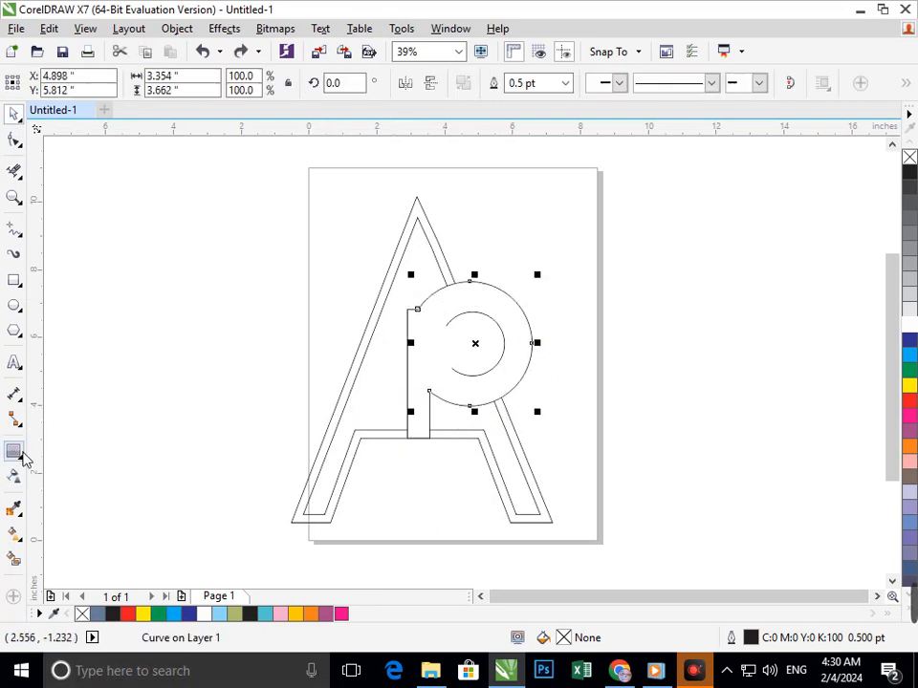
Step: Add a one-step contour with a 0.272 in offset to the large arc, and break the contour group apart
left_click(14, 452)
left_click(75, 470)
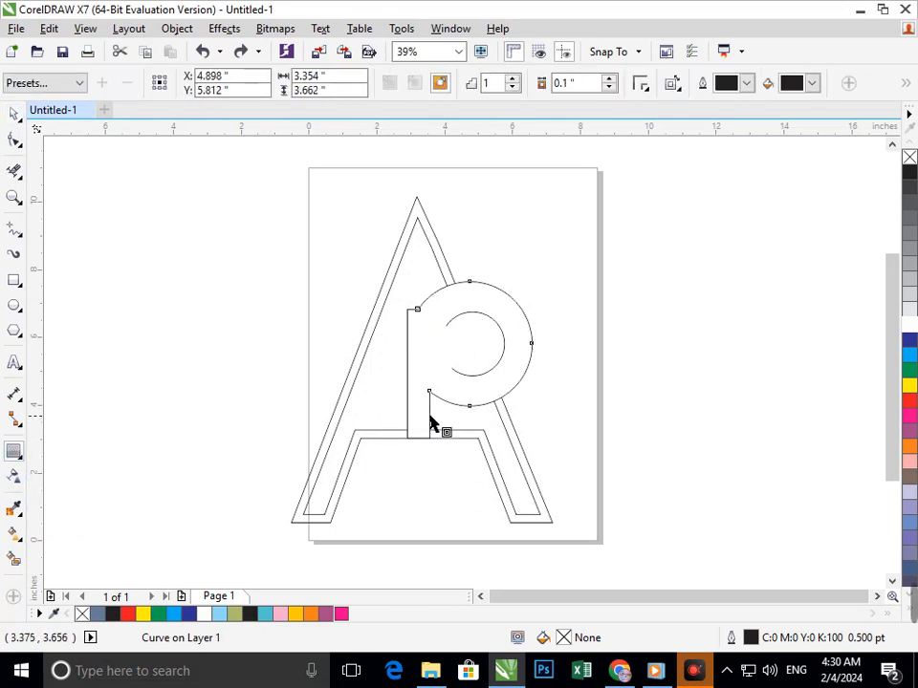
left_click_drag(471, 413, 483, 426)
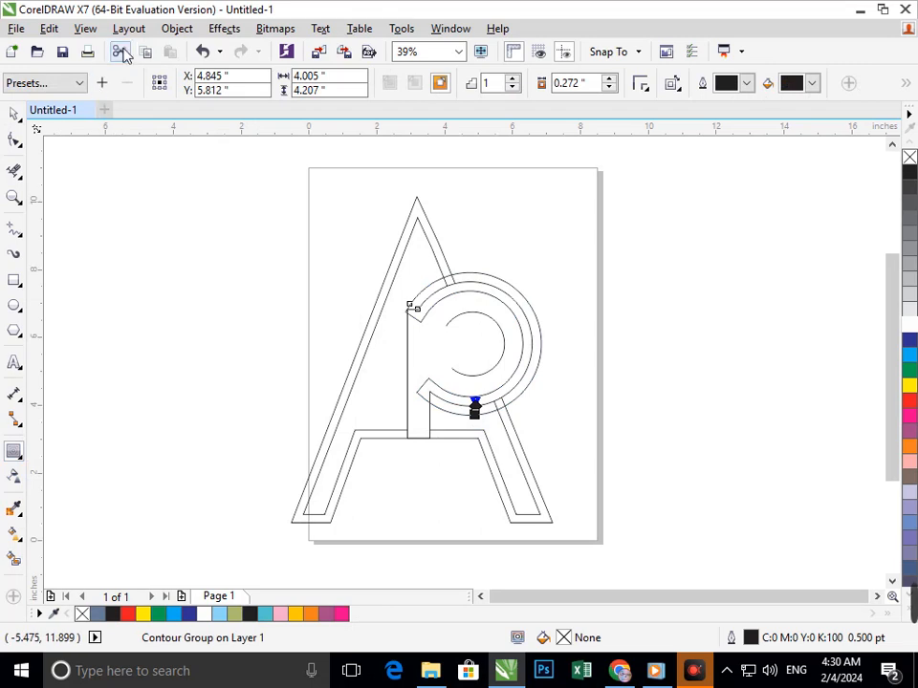
left_click(179, 30)
left_click(189, 299)
left_click(95, 326)
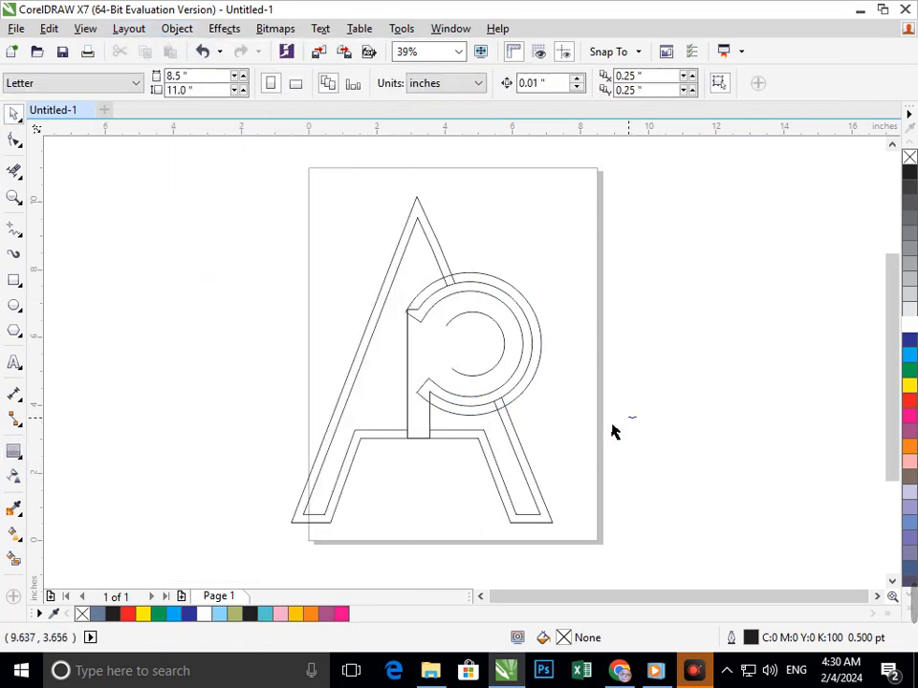
Step: Delete the line ends of the A's right leg that lie inside the contour band, both below and above the bowl
scroll(611, 430, "up", 5)
left_click(388, 327)
key("ctrl+z")
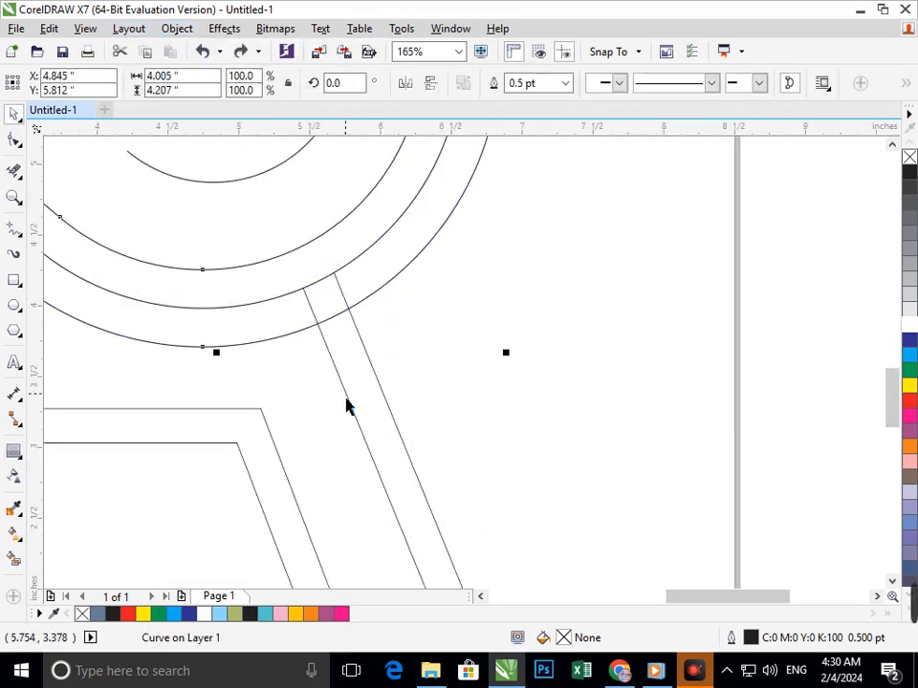
left_click(14, 170)
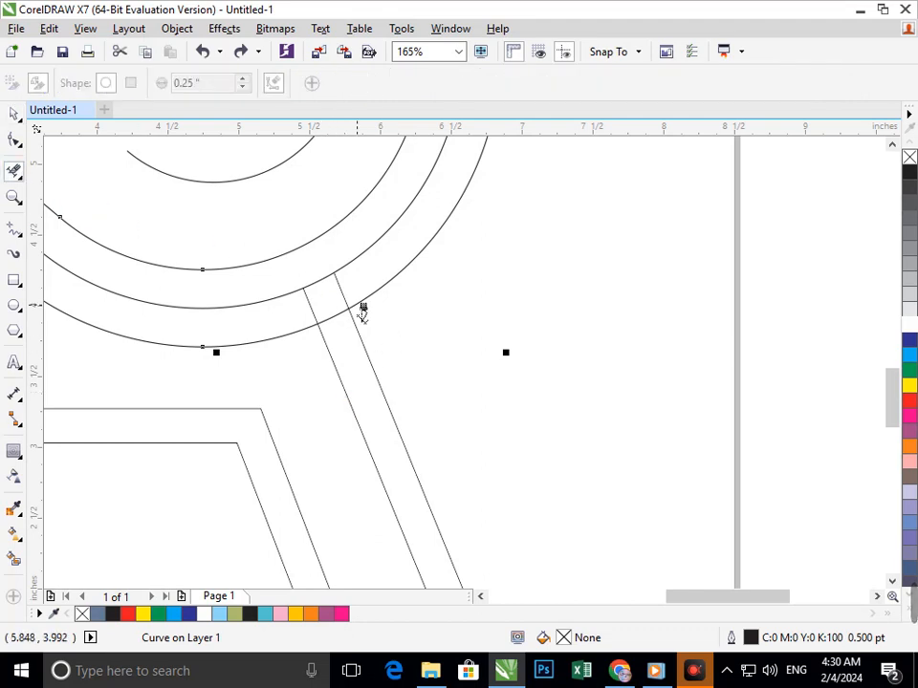
scroll(257, 302, "down", 5)
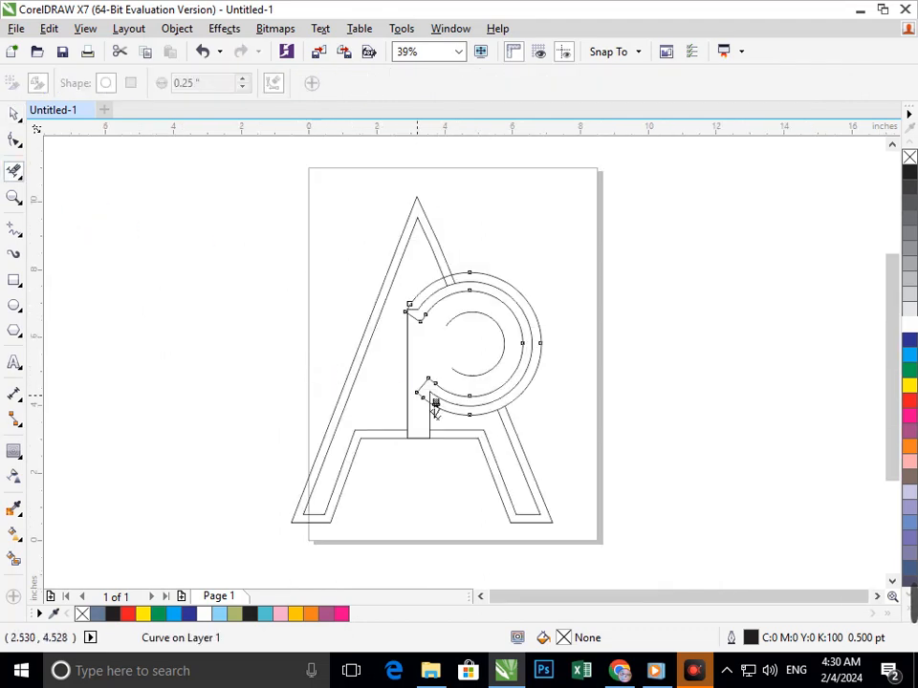
scroll(516, 341, "up", 5)
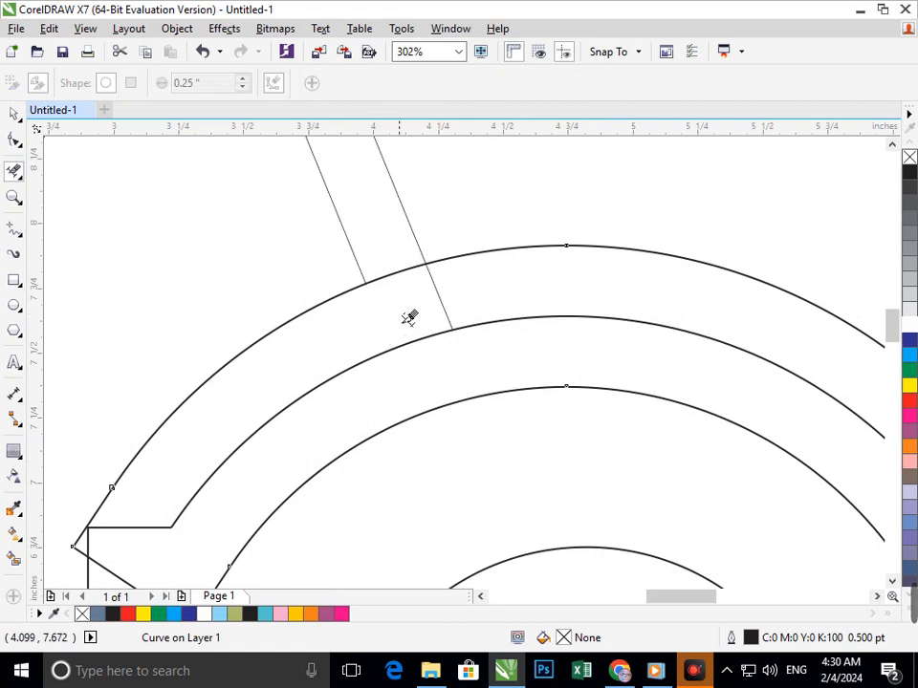
key("shift+F4")
Step: Try removing the contour band around the large arc
left_click(14, 115)
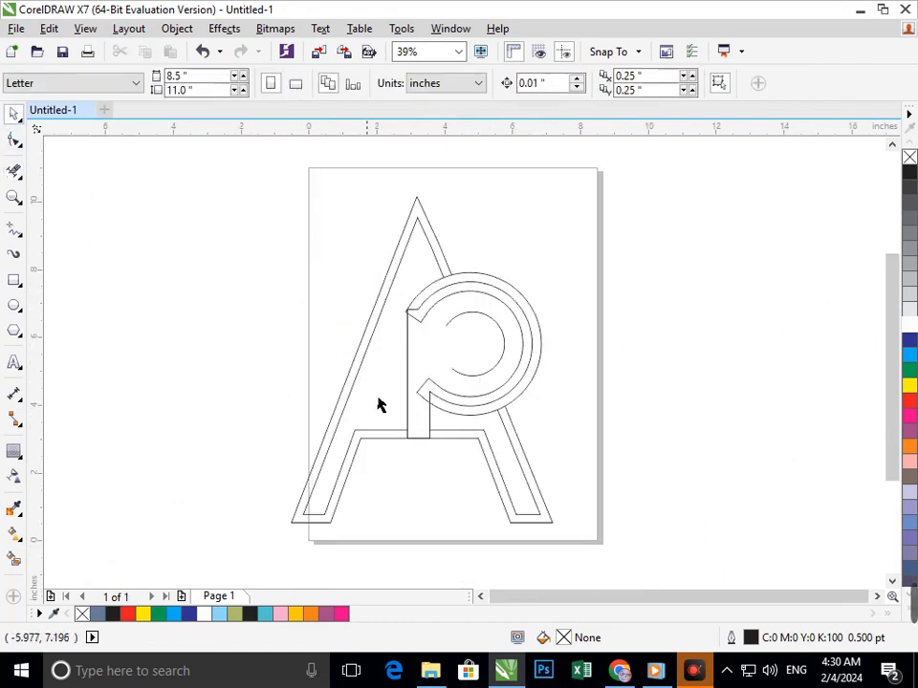
left_click_drag(427, 433, 390, 441)
key("Escape")
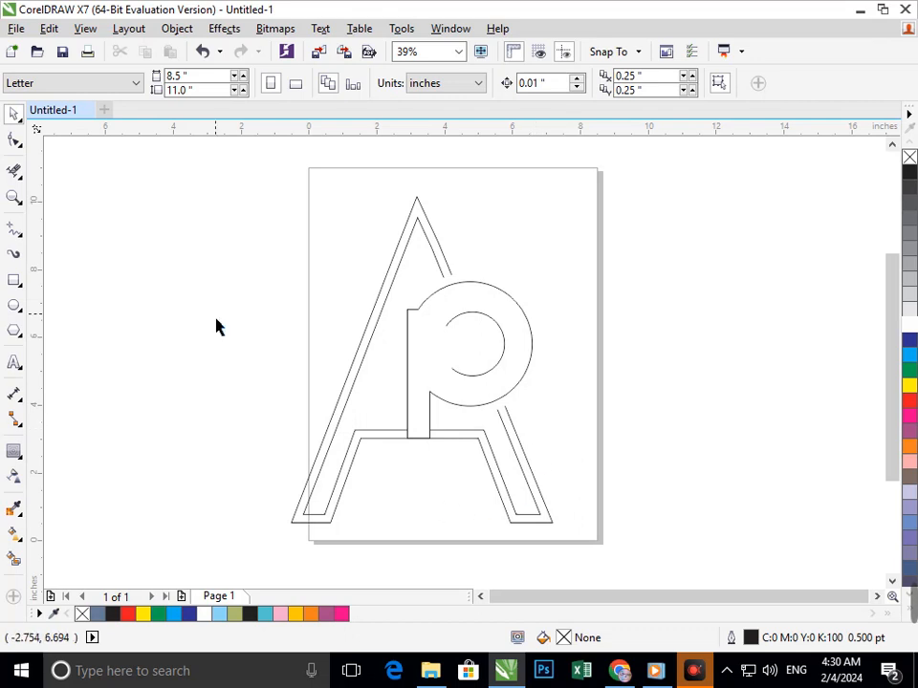
key("ctrl+z")
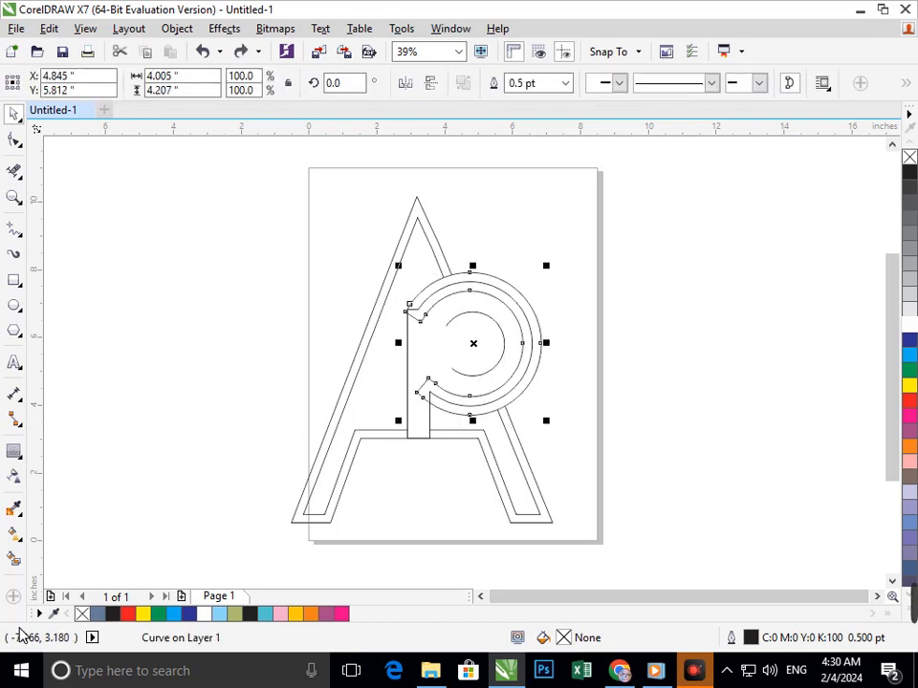
Step: Smart-fill the left and right parts of the letter A with blue-grey (C40 M20 Y0 K40) and a 0.5 pt outline
left_click(14, 559)
left_click(341, 507)
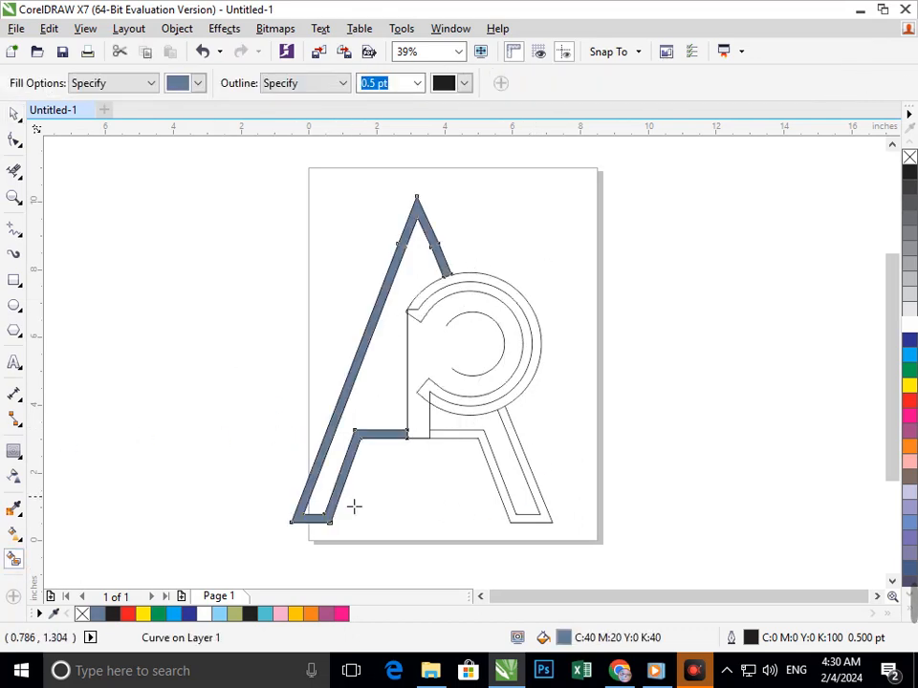
left_click(456, 442)
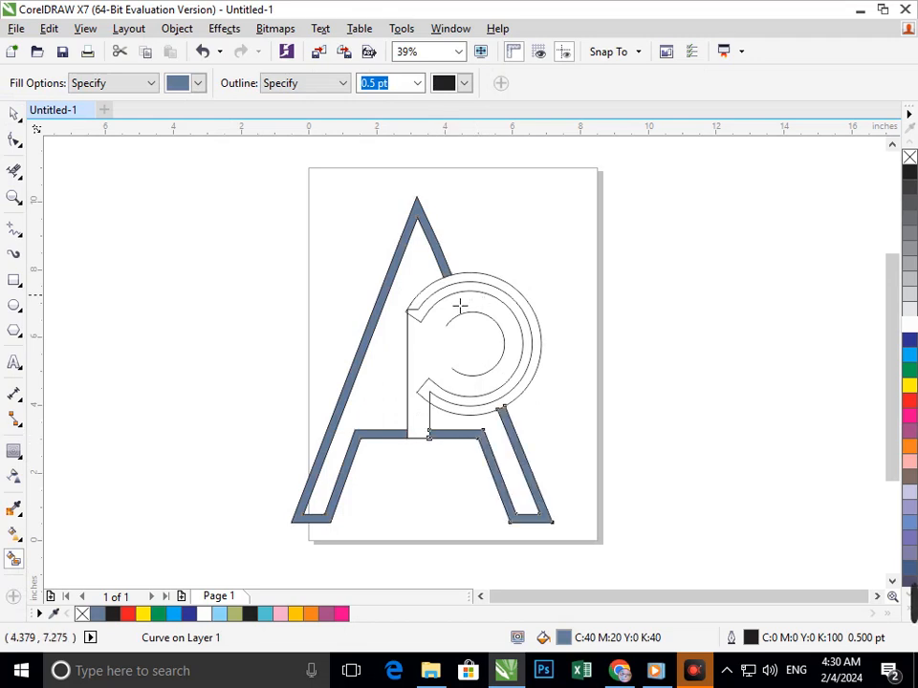
left_click(422, 359)
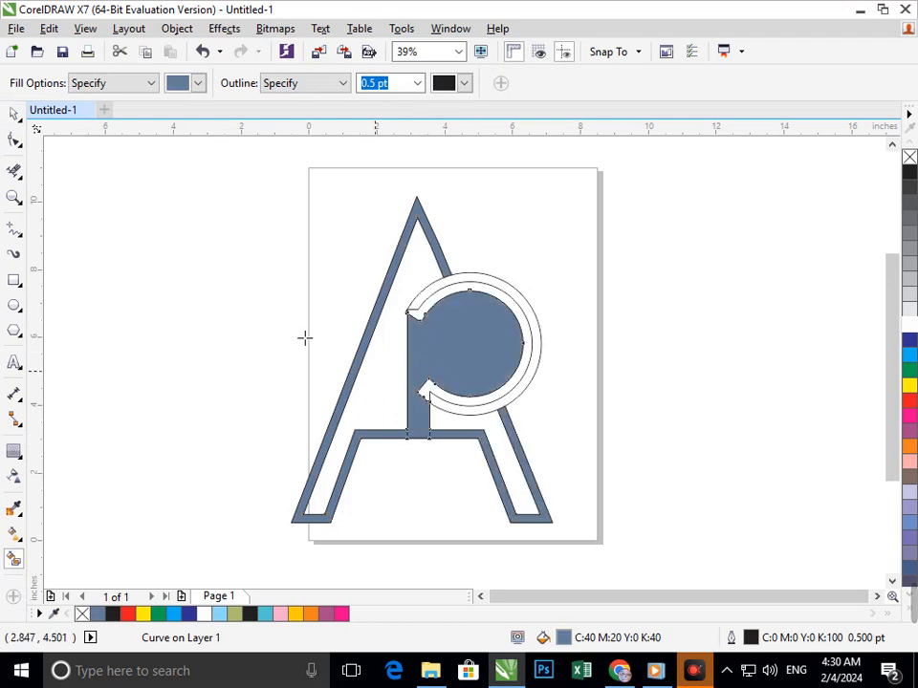
key("ctrl+z")
Step: Delete the contour band around the bowl of the P
left_click(14, 113)
left_click(586, 303)
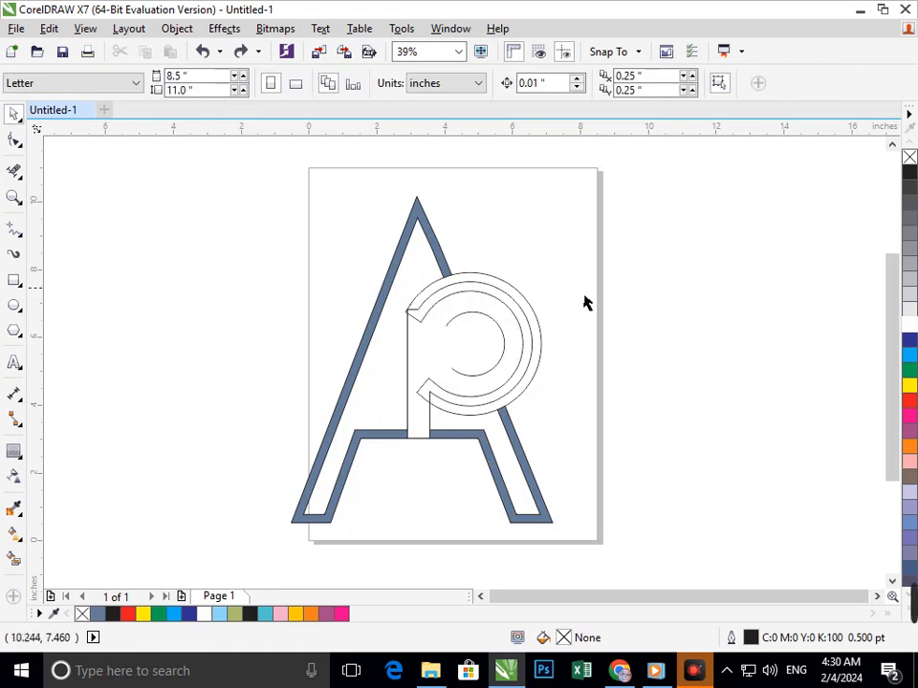
left_click_drag(533, 317, 640, 364)
key("Delete")
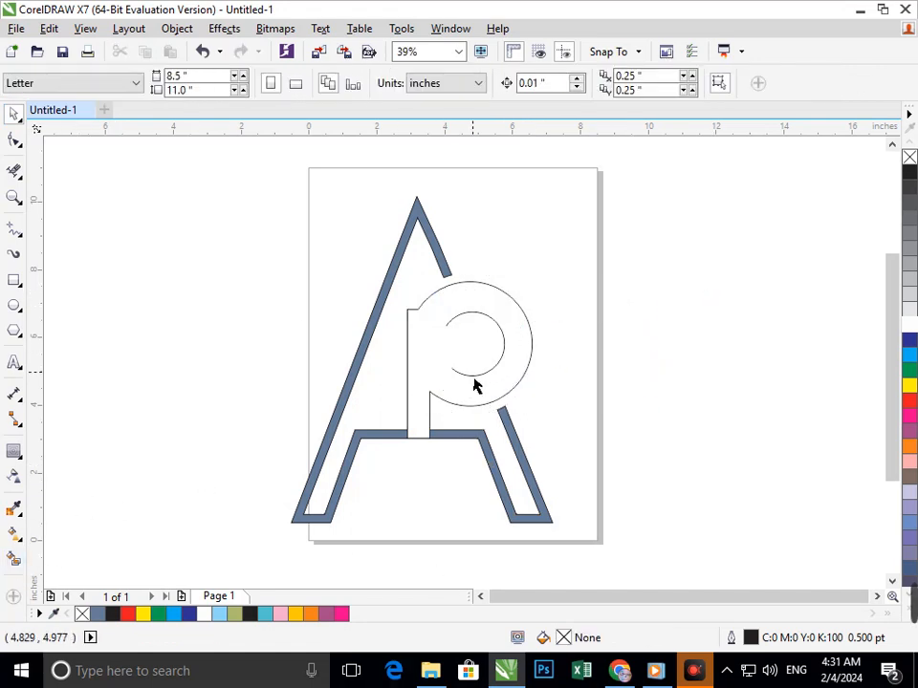
Step: Move the small inner arc off the page and smart-fill the whole P shape with the same blue-grey
left_click_drag(475, 387, 704, 354)
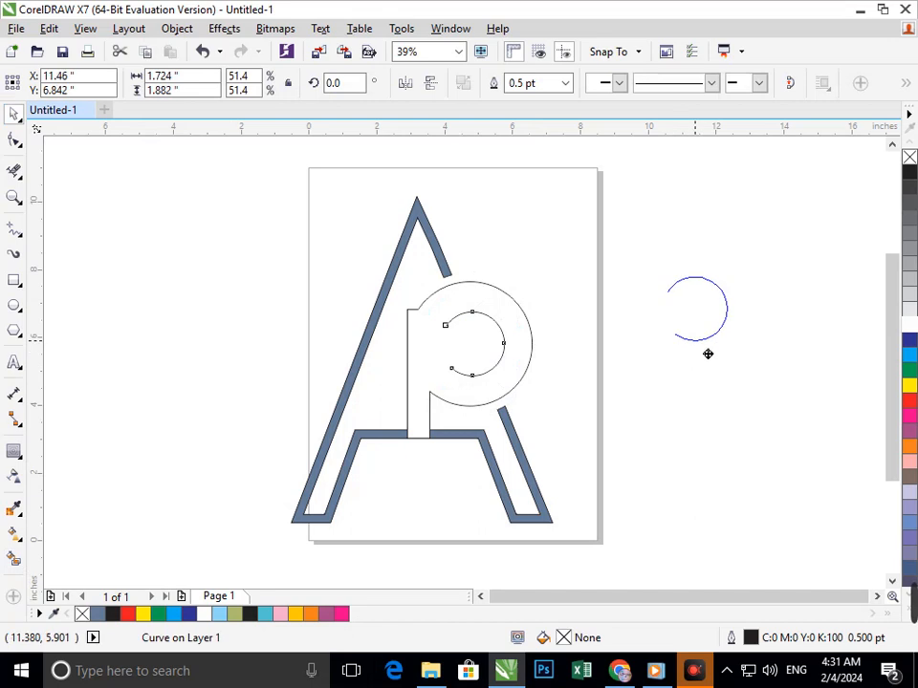
left_click(14, 560)
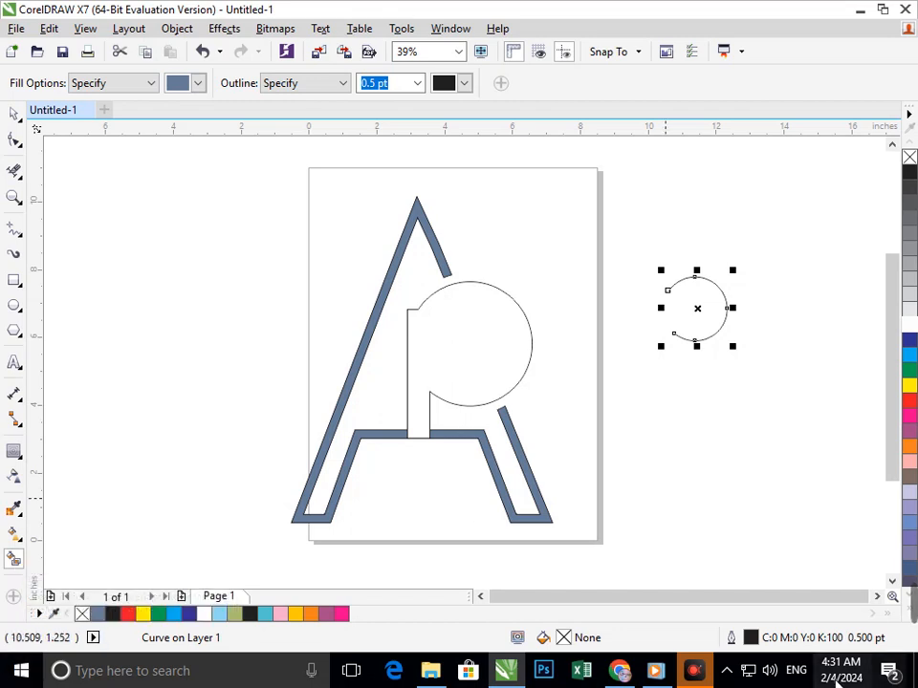
left_click(448, 350)
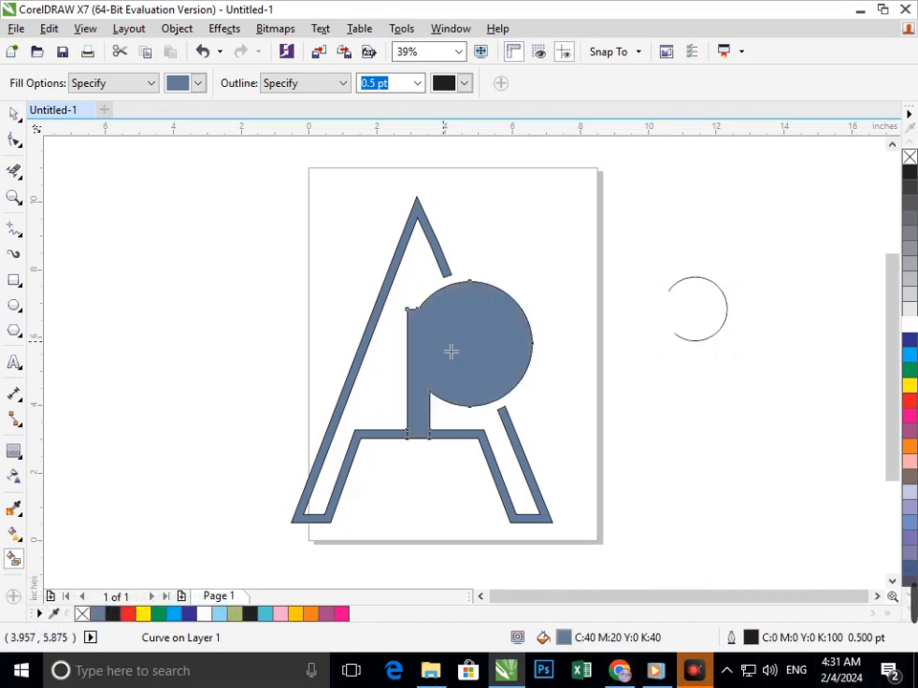
Step: Move the small arc back into the centre of the P's bowl
left_click(14, 113)
left_click(684, 360)
left_click_drag(697, 346, 475, 375)
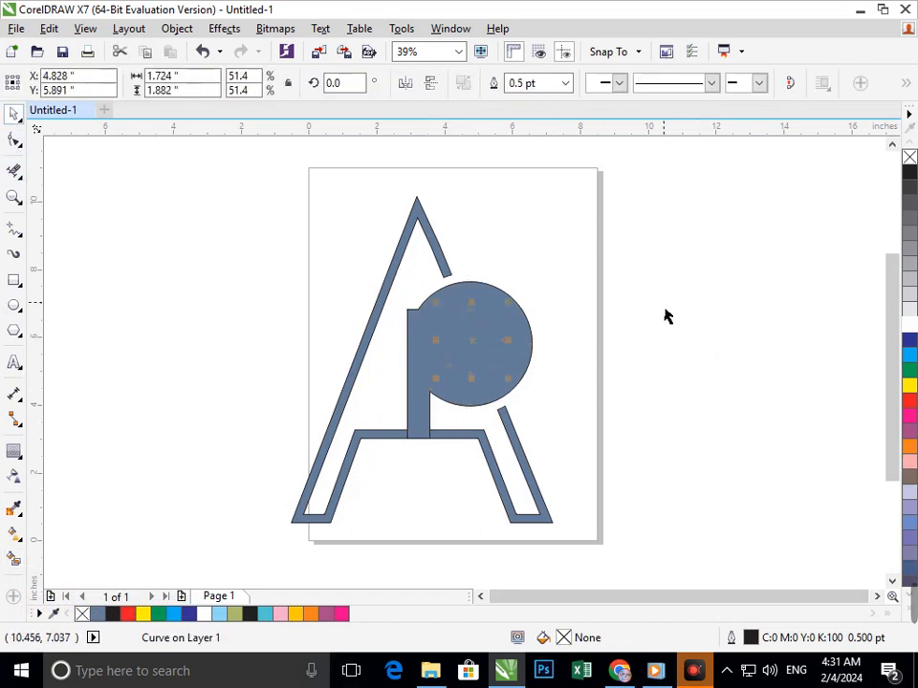
Step: Set the small arc's outline to 36 pt and colour it white
left_click(565, 83)
left_click(526, 274)
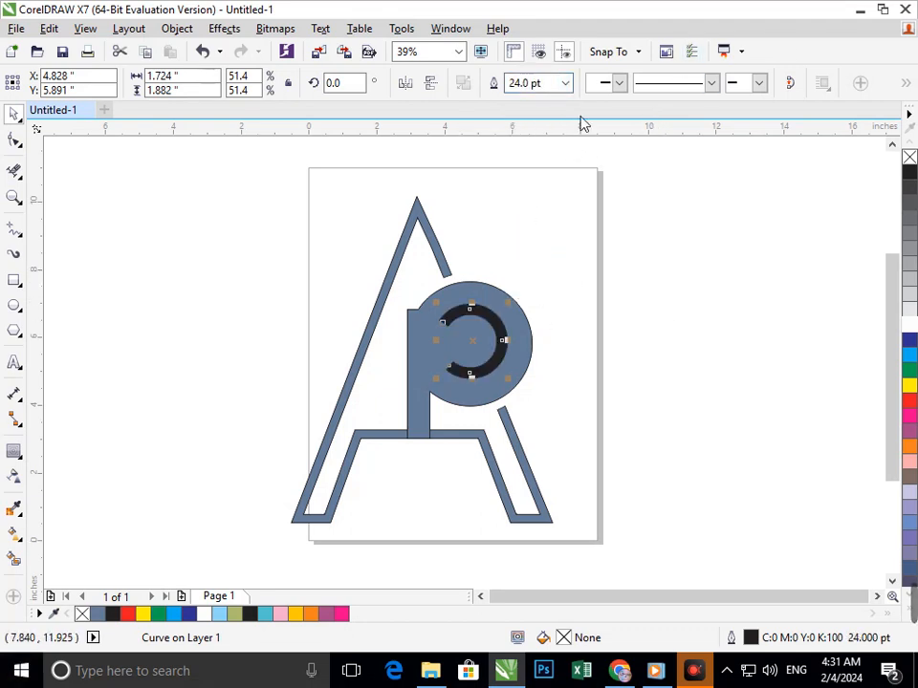
left_click(565, 83)
left_click(541, 289)
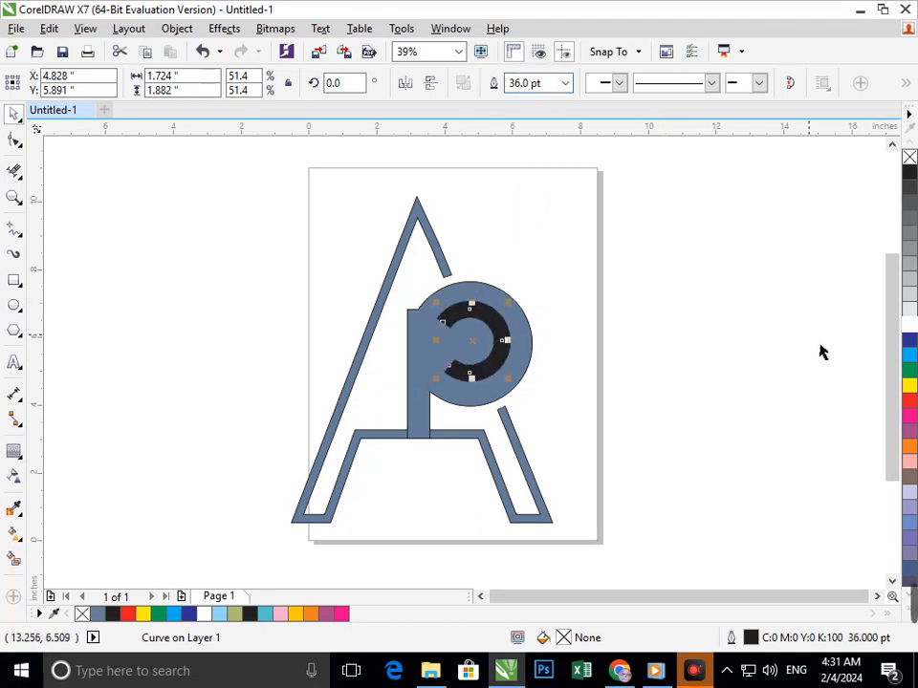
left_click(662, 412)
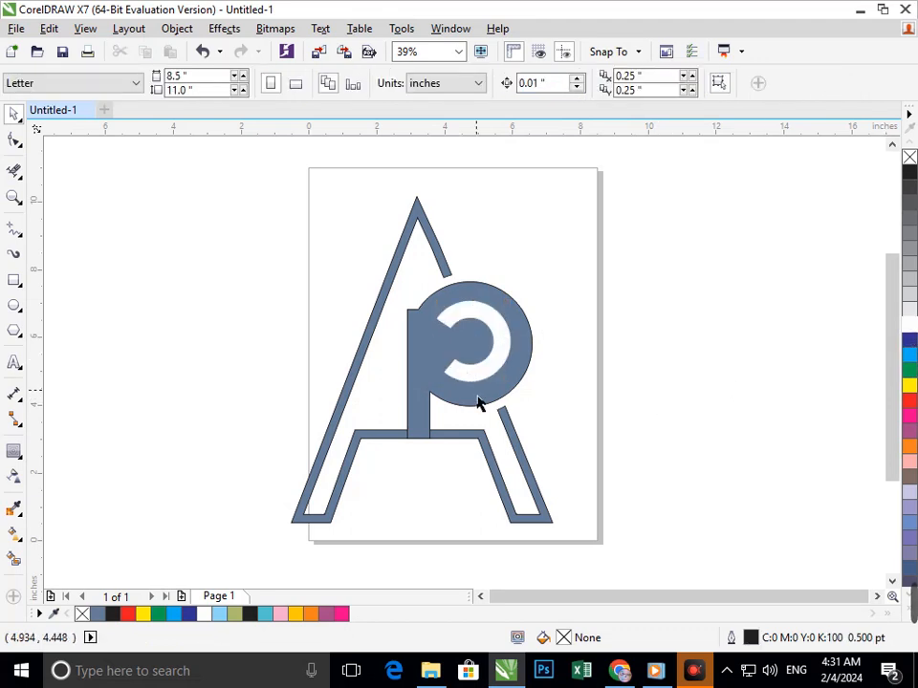
Step: Fill the P shape with cyan (C100 M0 Y0 K0)
left_click(478, 415)
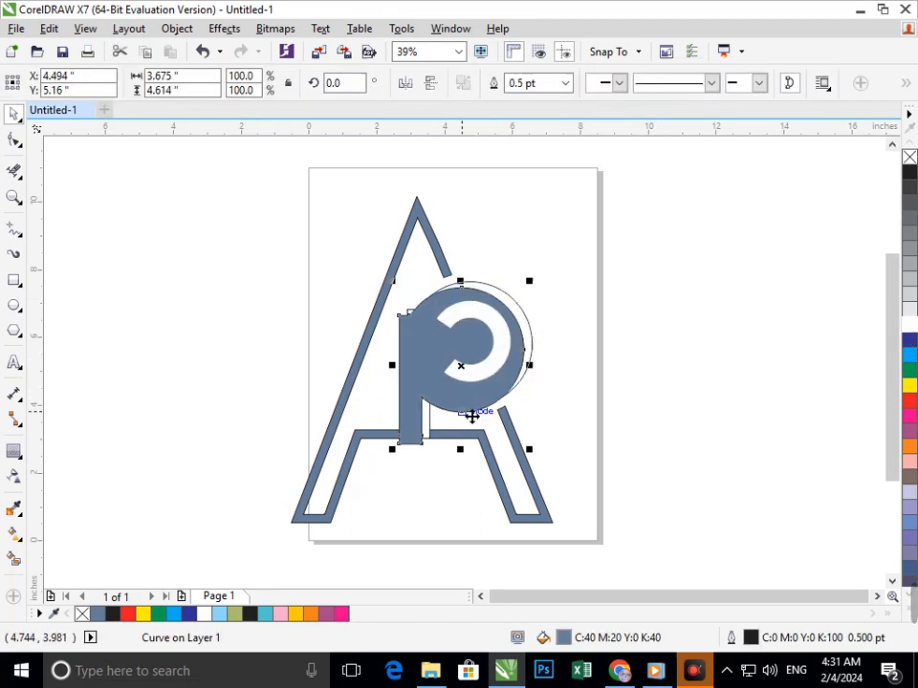
left_click(913, 359)
left_click(433, 427)
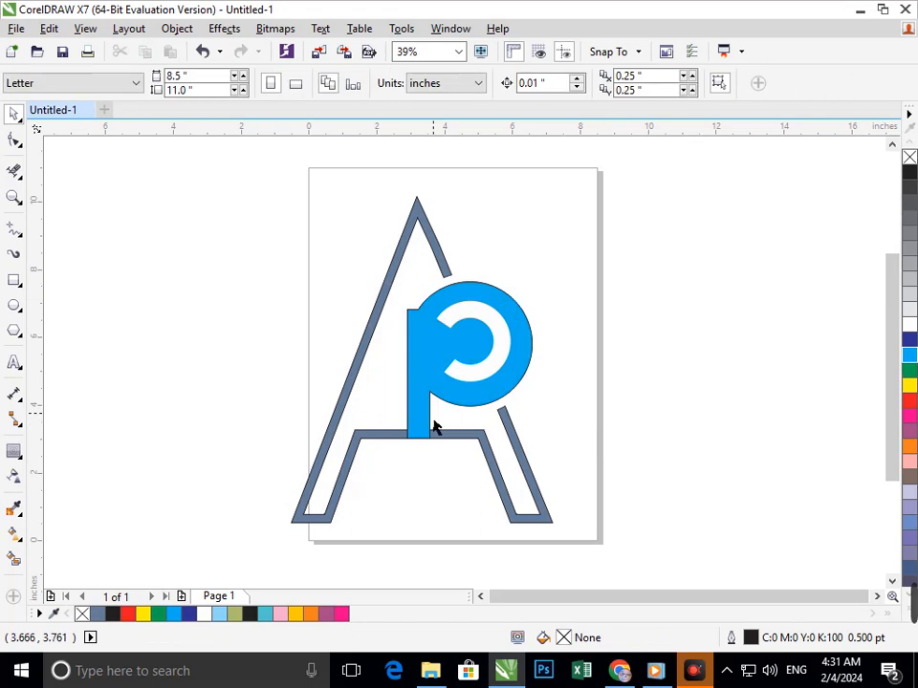
Step: Fill the P shape with dark blue
left_click(425, 429)
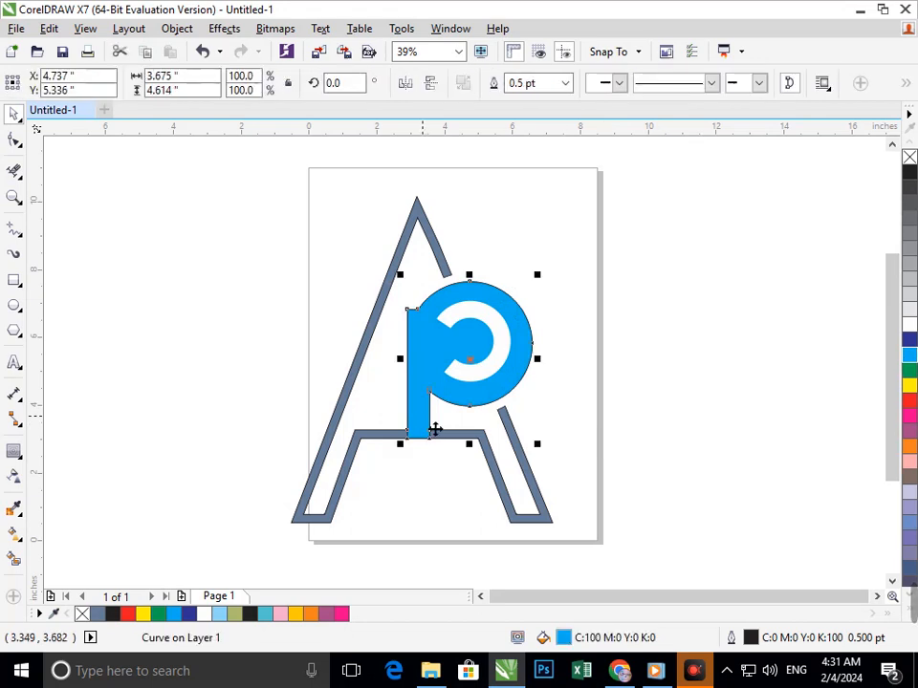
left_click(909, 339)
left_click(684, 425)
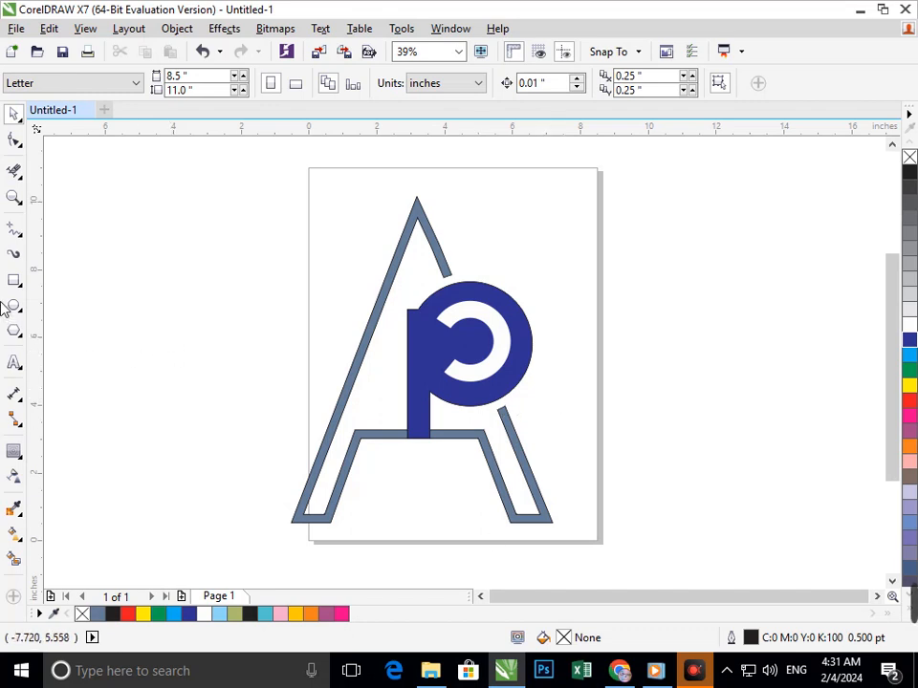
Step: Draw a narrow rectangle about 0.21 by 4.68 in down the P's stem and make its fill and outline white
key("F6")
left_click_drag(413, 321, 425, 487)
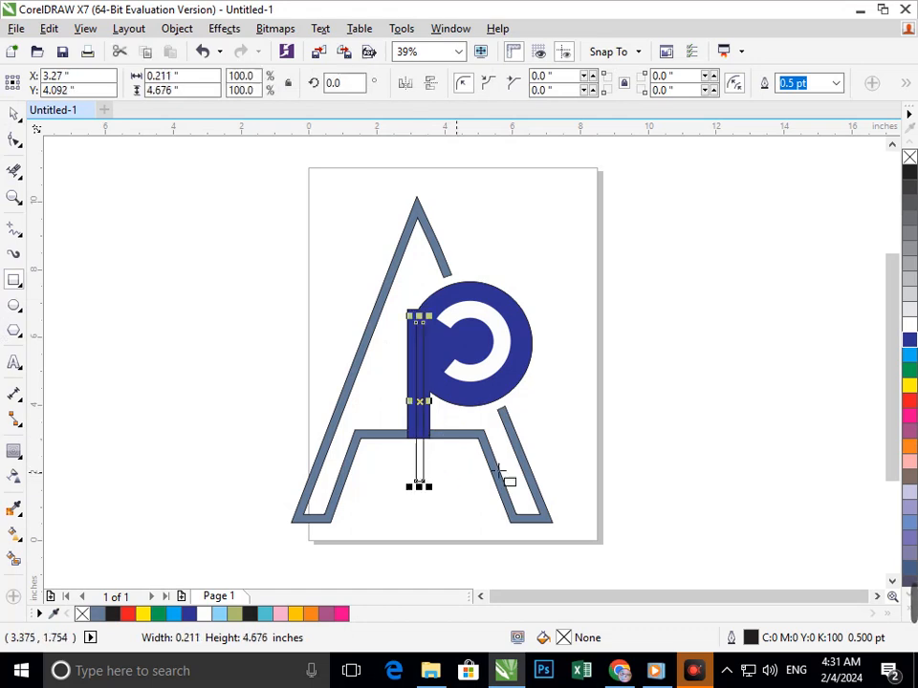
left_click(910, 325)
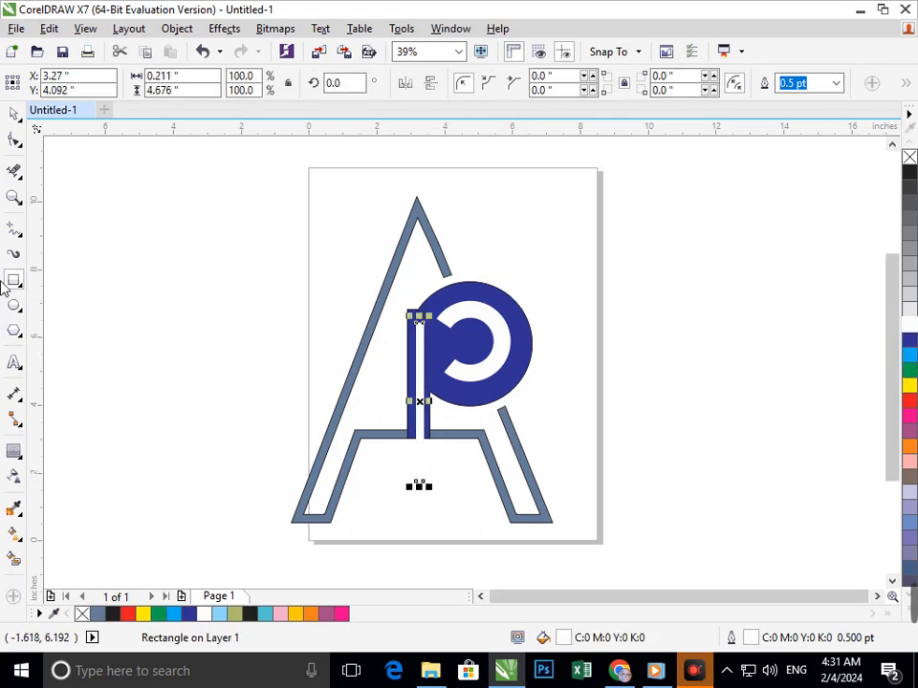
Step: Shorten the white stripe so its lower end meets the bottom of the P's stem
left_click(14, 113)
left_click(556, 400)
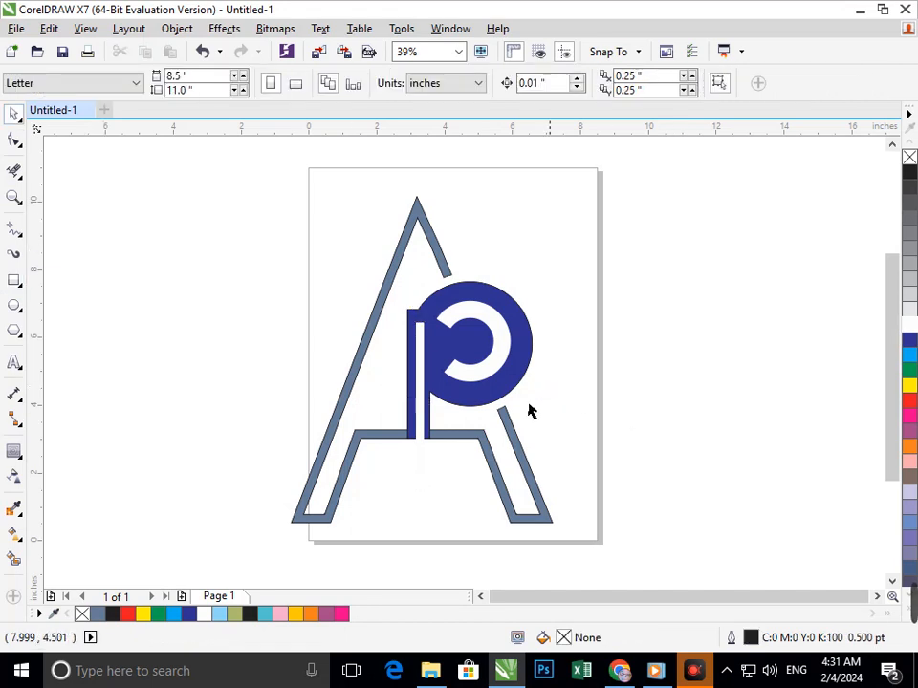
left_click(427, 449)
left_click_drag(420, 485, 446, 460)
left_click(454, 510)
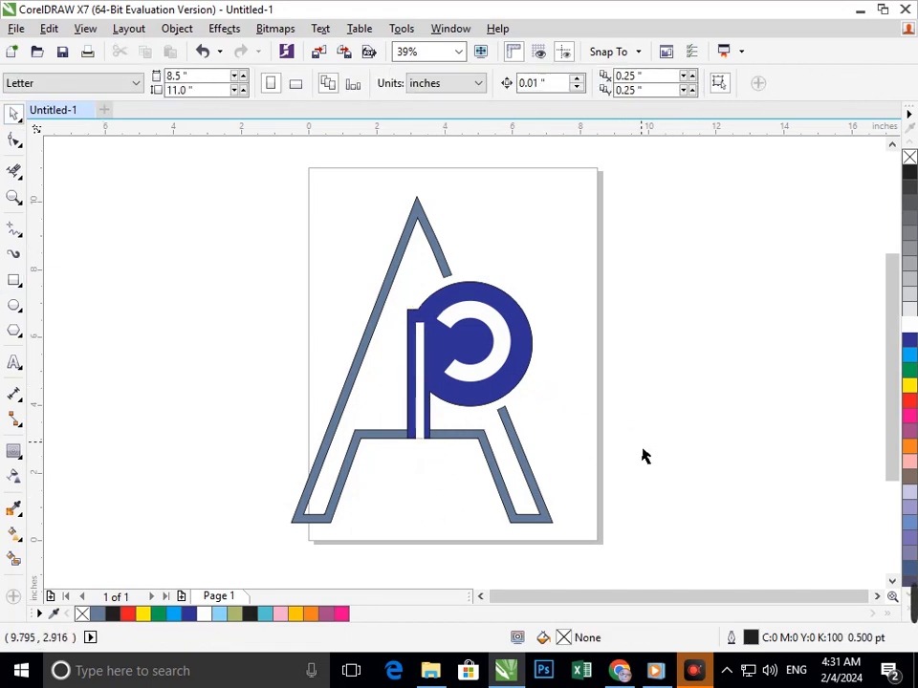
scroll(400, 311, "down", 2)
scroll(540, 492, "up", 2)
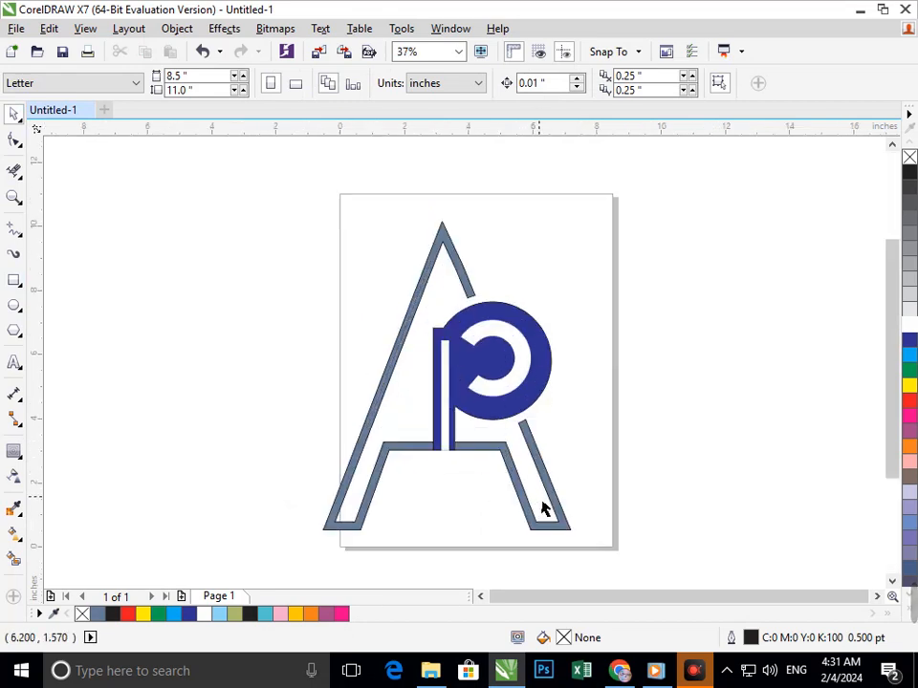
left_click_drag(541, 510, 543, 539)
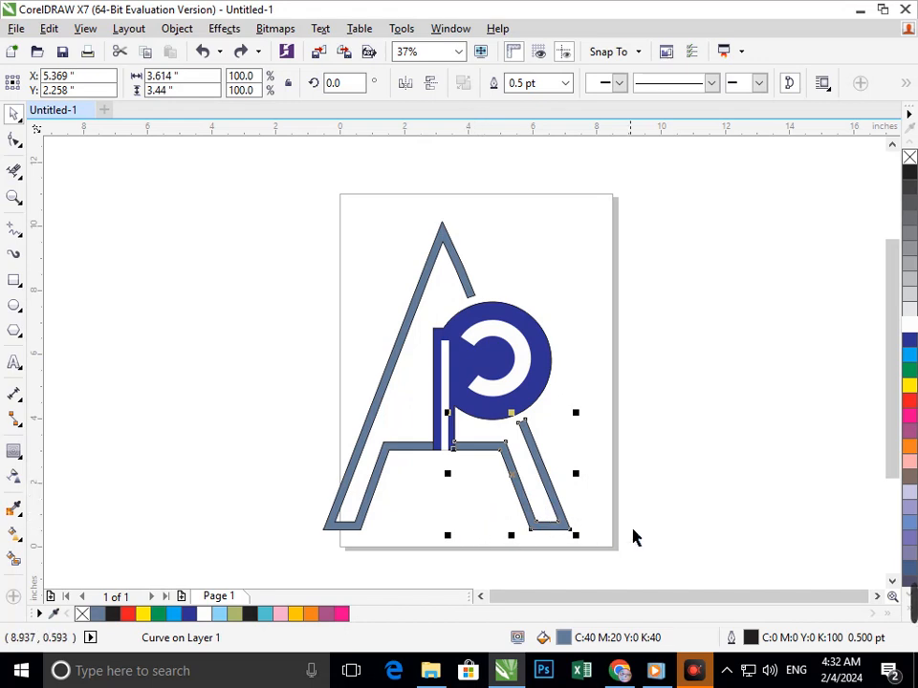
scroll(599, 512, "down", 2)
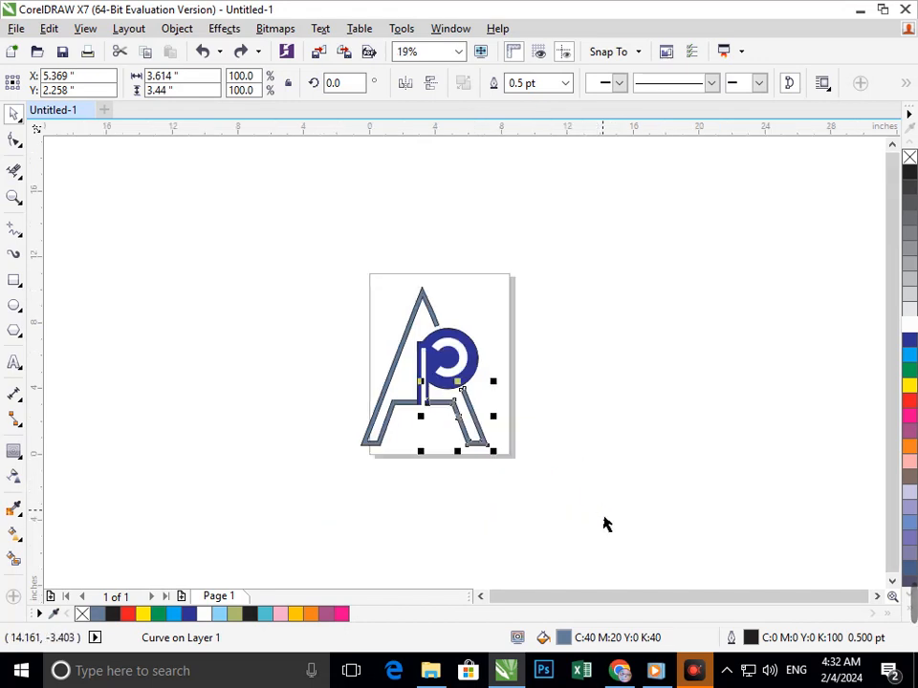
scroll(453, 478, "up", 2)
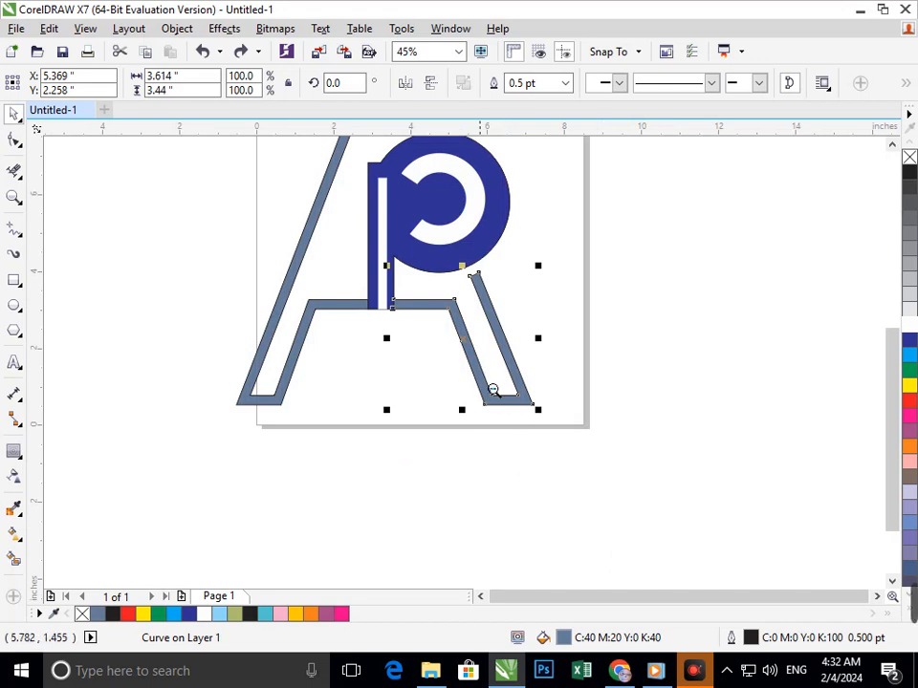
scroll(532, 485, "down", 2)
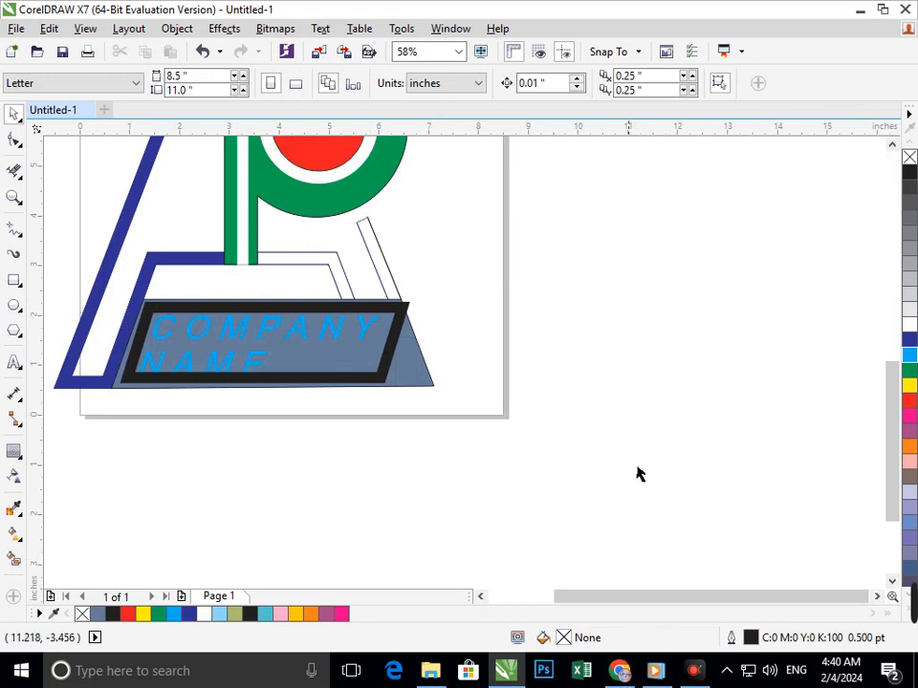
left_click(769, 670)
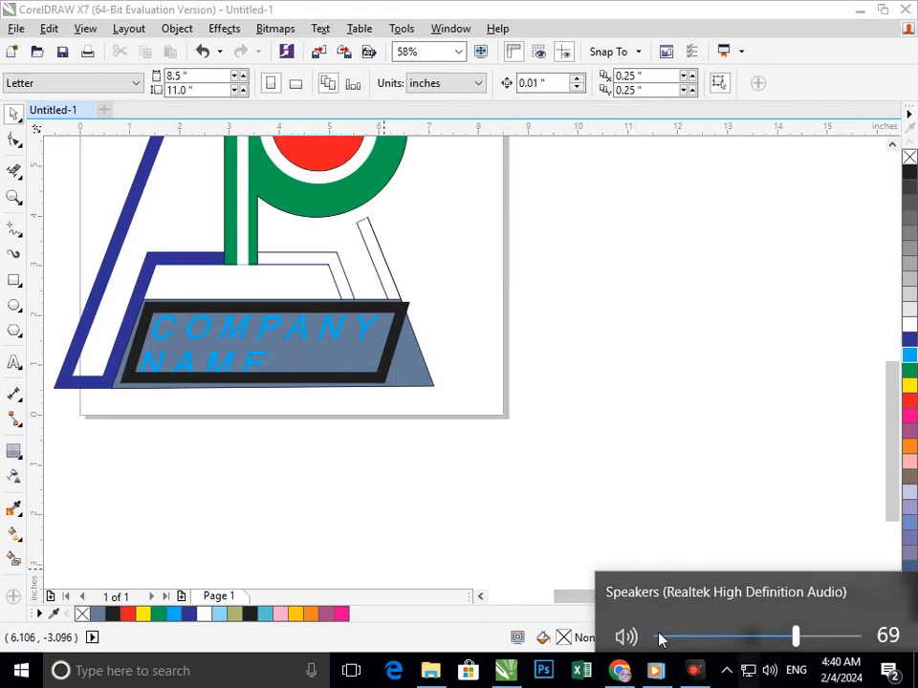
left_click(628, 635)
left_click(621, 420)
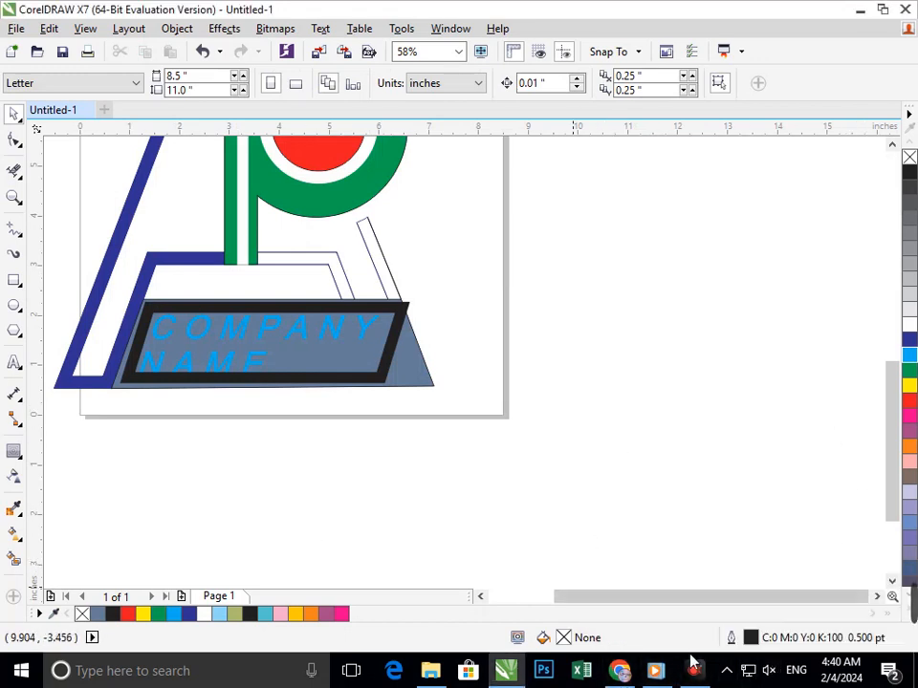
left_click(768, 670)
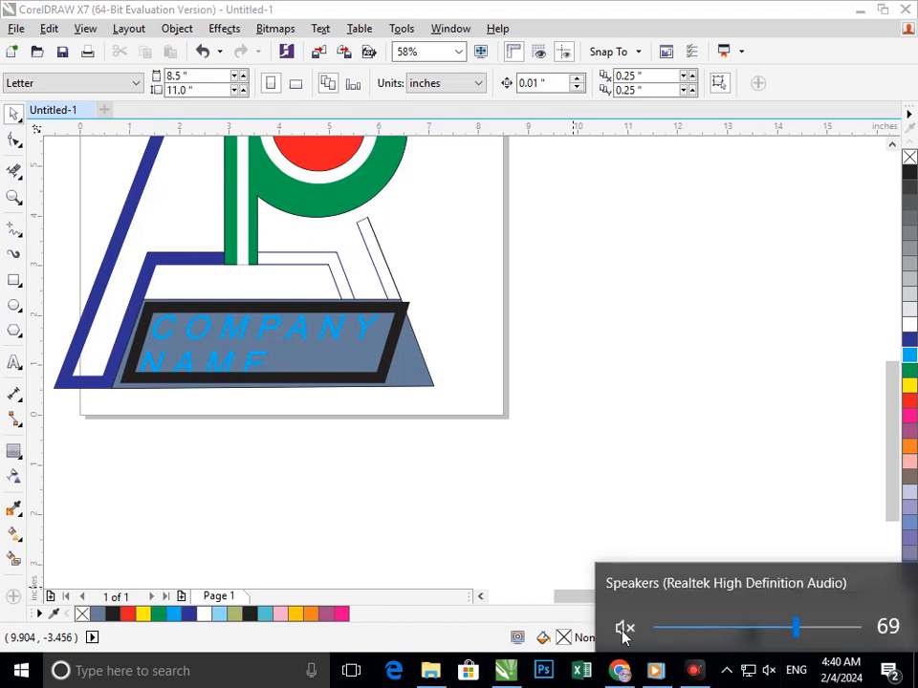
left_click(624, 631)
Step: Move the black frame around the company name about 0.1 in left and skew its lower side to follow the A's slanted leg
left_click(369, 416)
key("F3")
left_click_drag(269, 352, 457, 488)
key("F2")
left_click(404, 459)
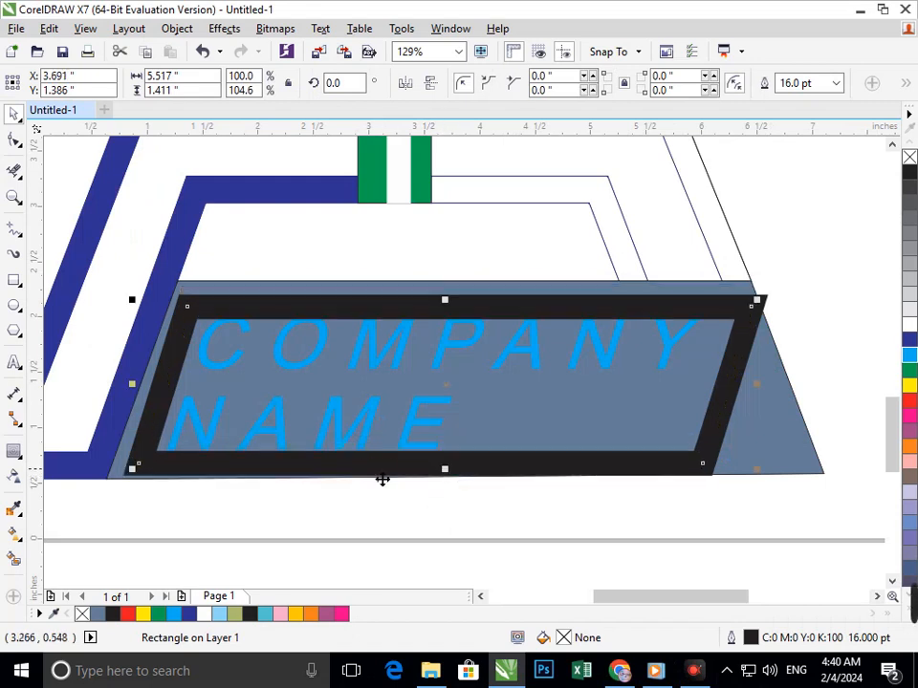
left_click_drag(396, 475, 381, 477)
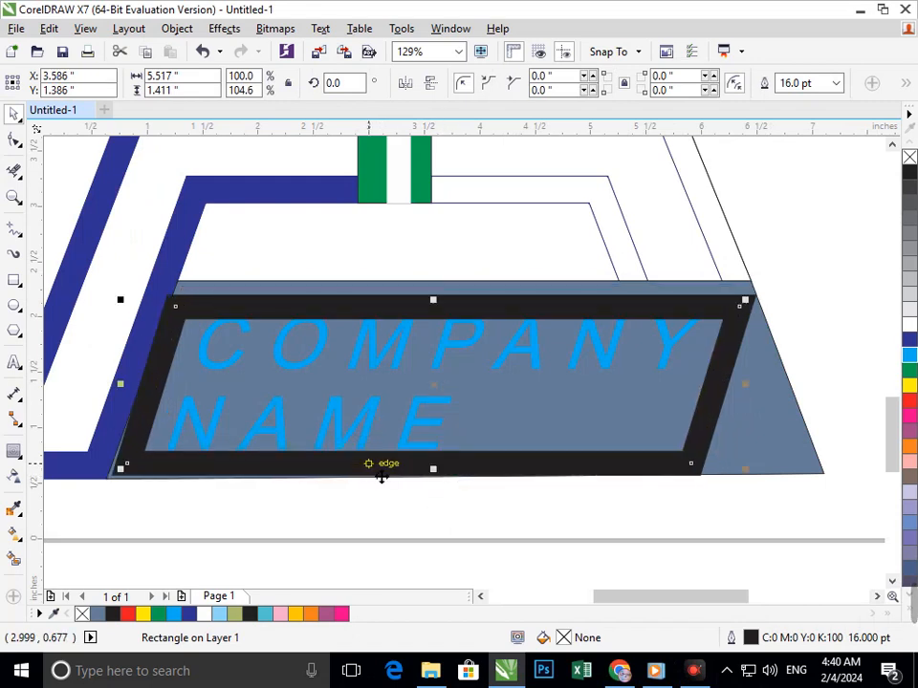
left_click(381, 478)
left_click_drag(440, 486, 431, 487)
left_click(418, 519)
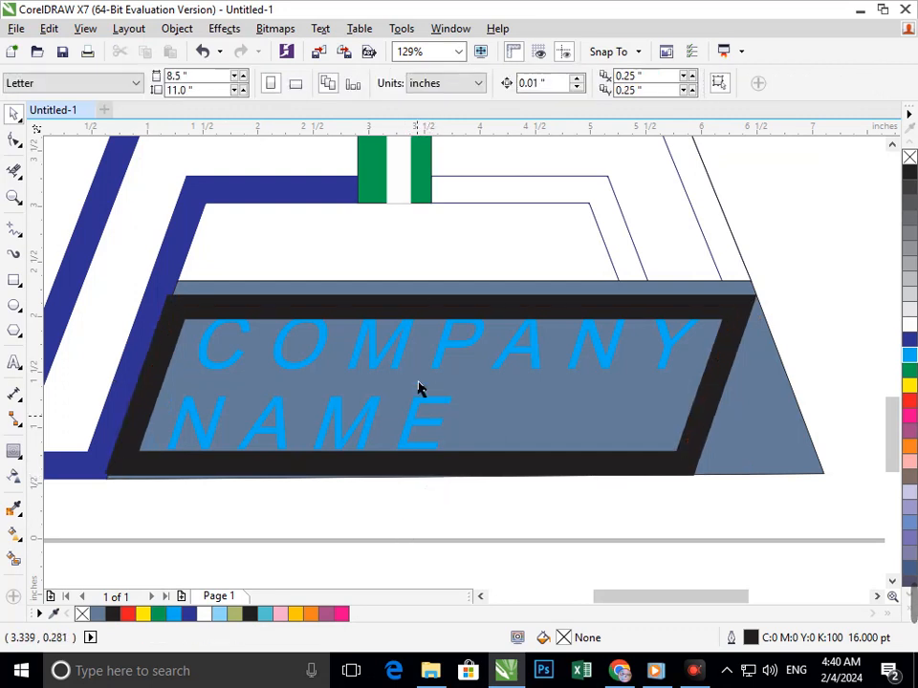
Step: Stretch the black frame up to the grey panel's upper edge and down past its lower edge, to a height of about 1.61 in
left_click(418, 321)
left_click(420, 316)
left_click_drag(442, 307, 444, 295)
left_click(434, 511)
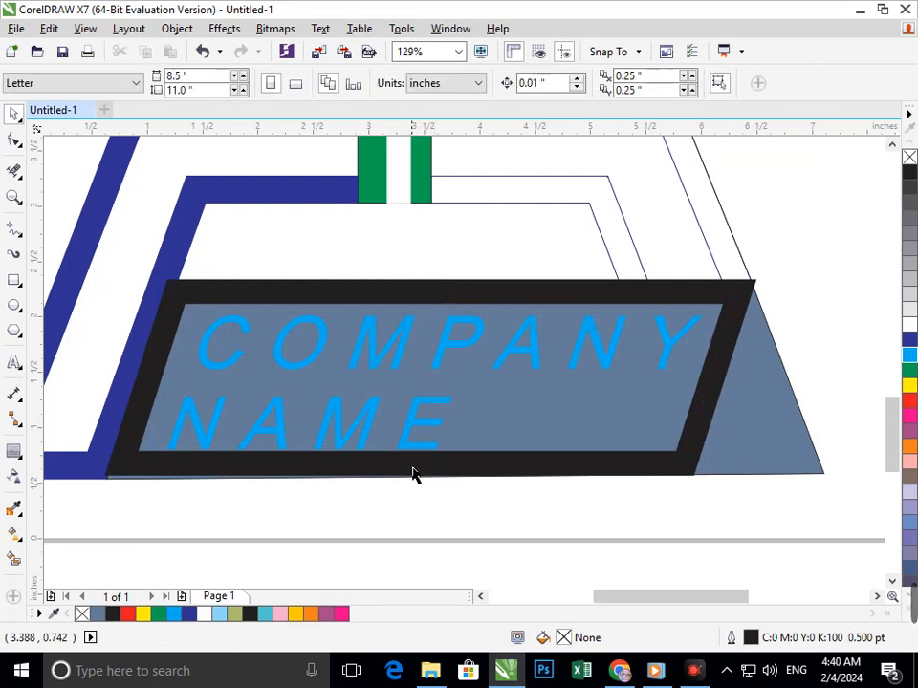
left_click(412, 473)
left_click_drag(444, 484, 446, 489)
Step: Reduce the black frame's height to about 1.57 in by raising its lower side in line with the base of the A
left_click(14, 196)
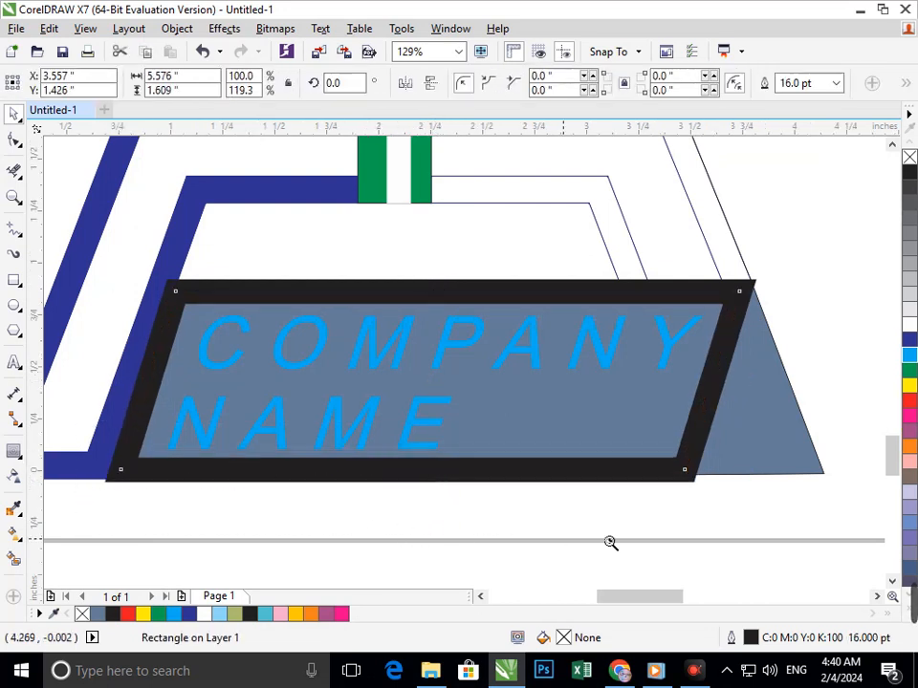
left_click(691, 370)
left_click(716, 354)
key("F3")
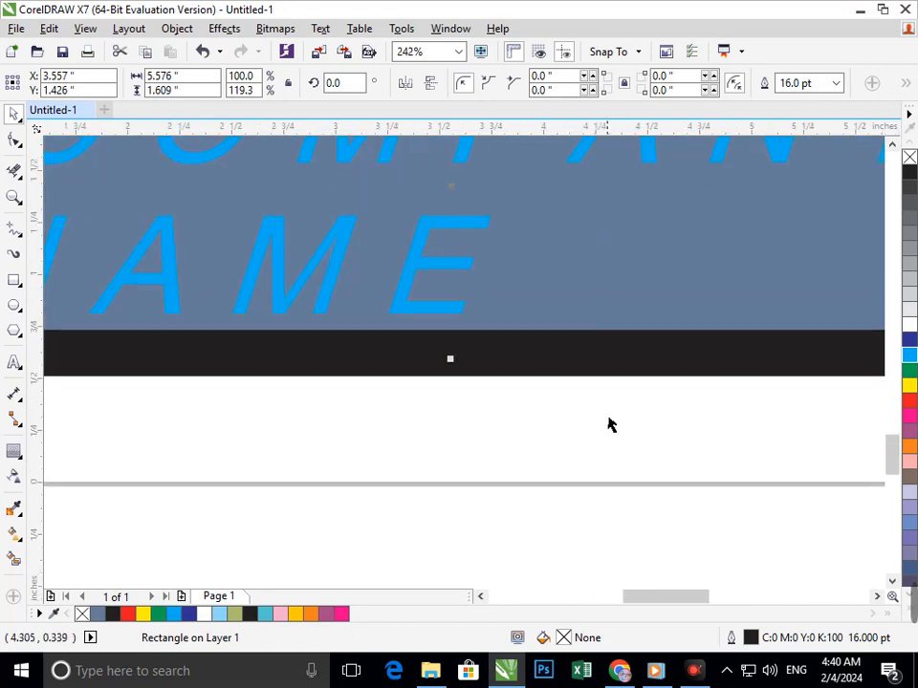
key("F3")
key("z")
left_click_drag(103, 328, 449, 413)
left_click_drag(719, 374, 722, 371)
key("F3")
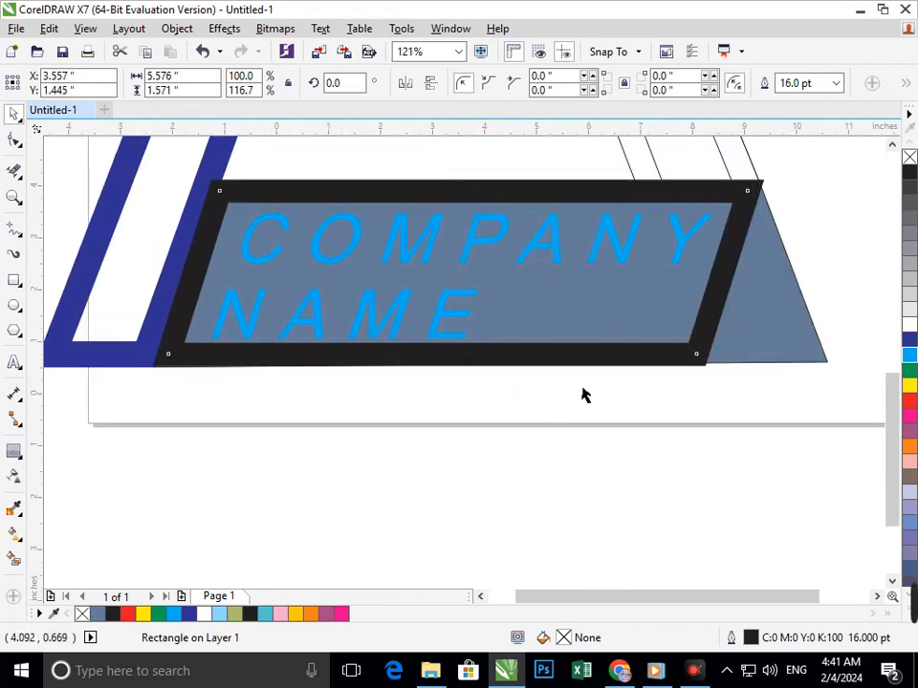
key("F3")
key("Escape")
Step: Scale the COMPANY NAME text down to about 4.11 by 1.02 in inside the black frame
key("F3")
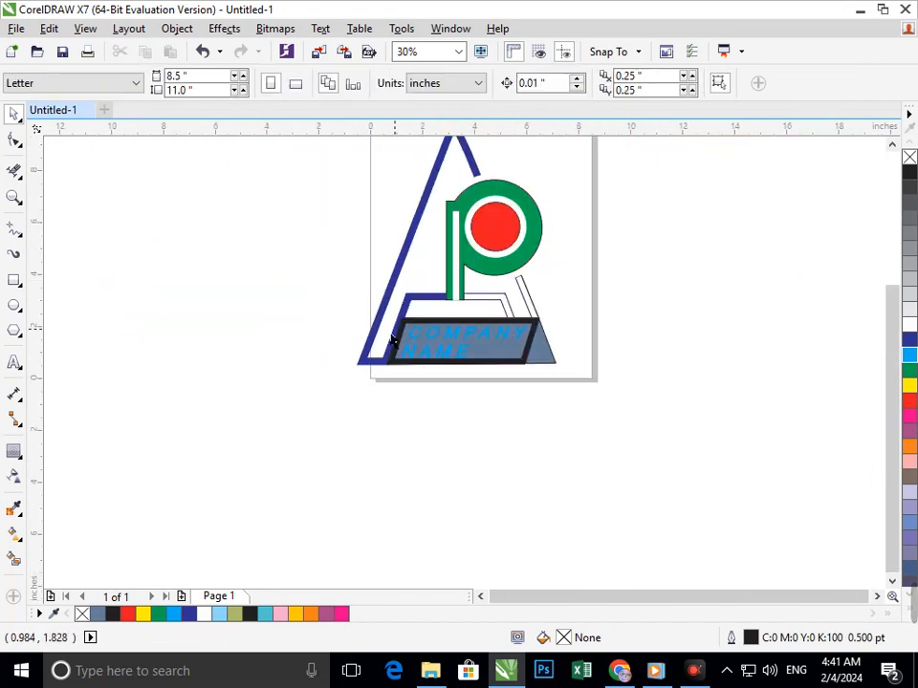
key("F3")
left_click_drag(404, 320, 588, 422)
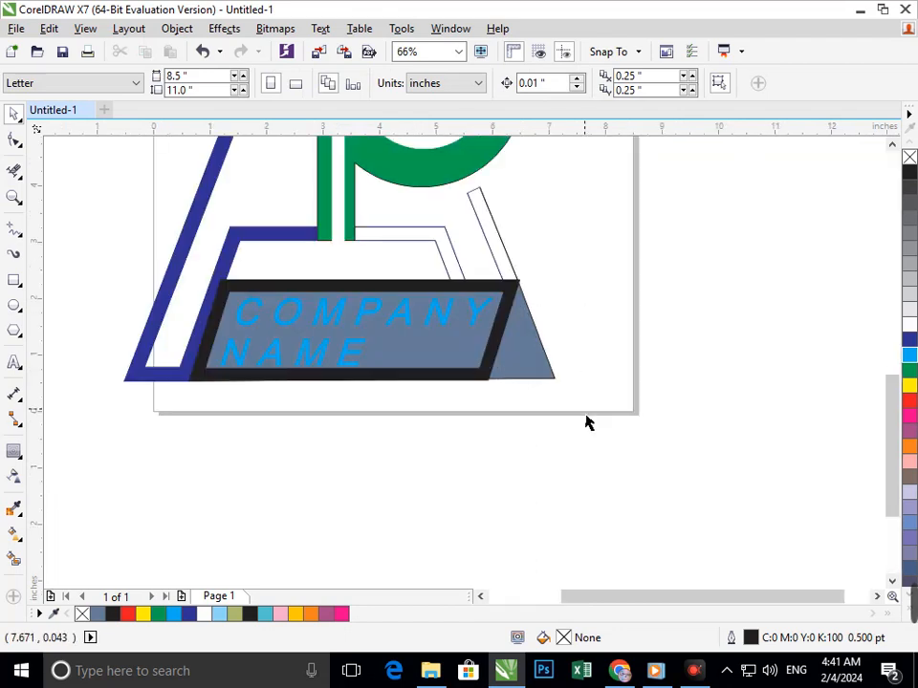
left_click(347, 368)
mouse_move(223, 391)
left_mouse_down()
mouse_move(236, 383)
mouse_move(226, 383)
left_mouse_up()
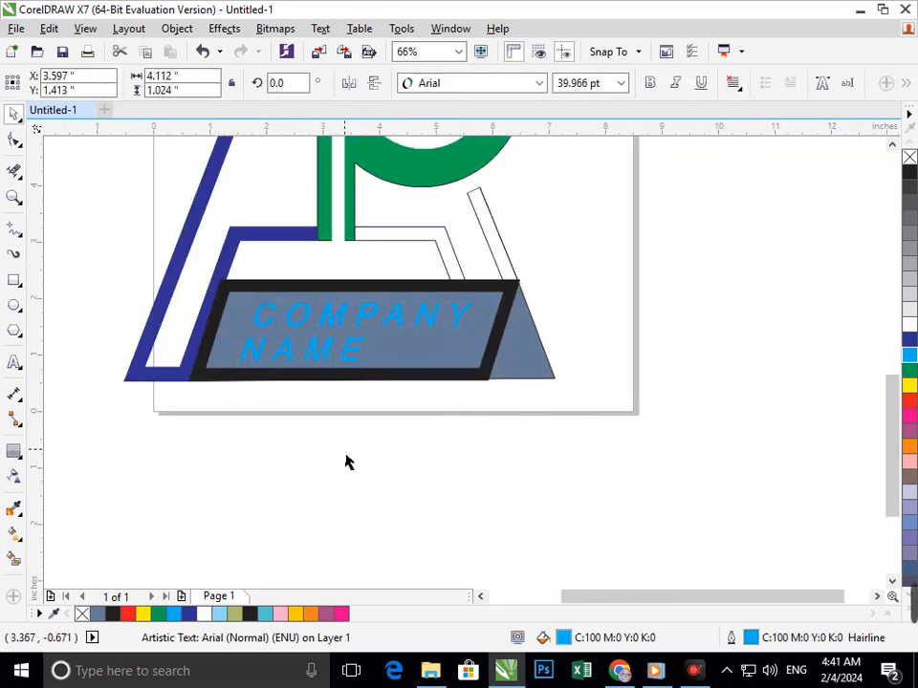
left_click(348, 461)
Step: Convert the black frame to curves and pull its lower right corner node out to the grey panel's lower right corner
key("F3")
key("F2")
left_click_drag(383, 327, 516, 395)
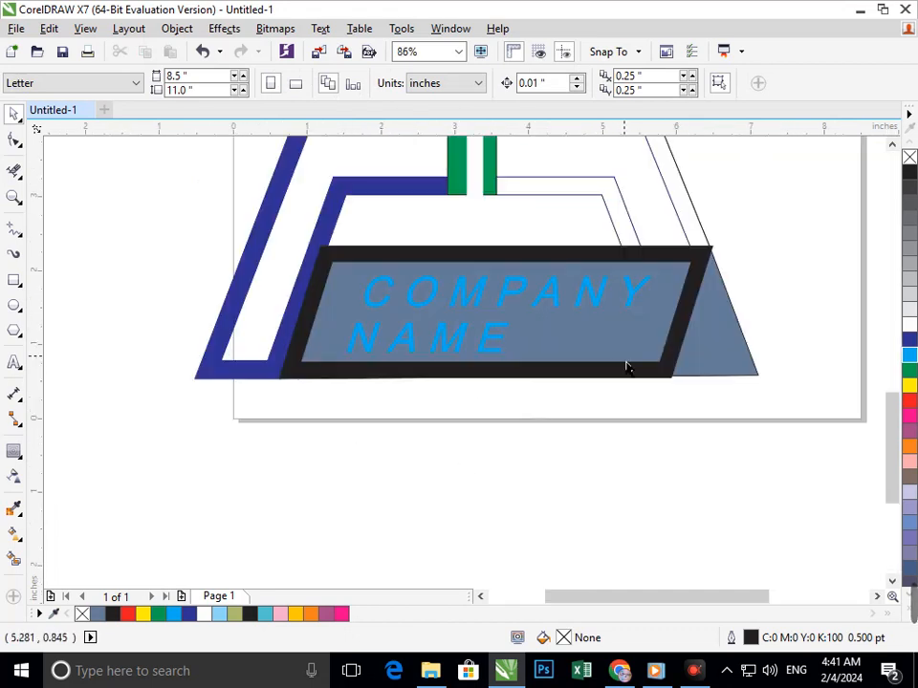
left_click(678, 379)
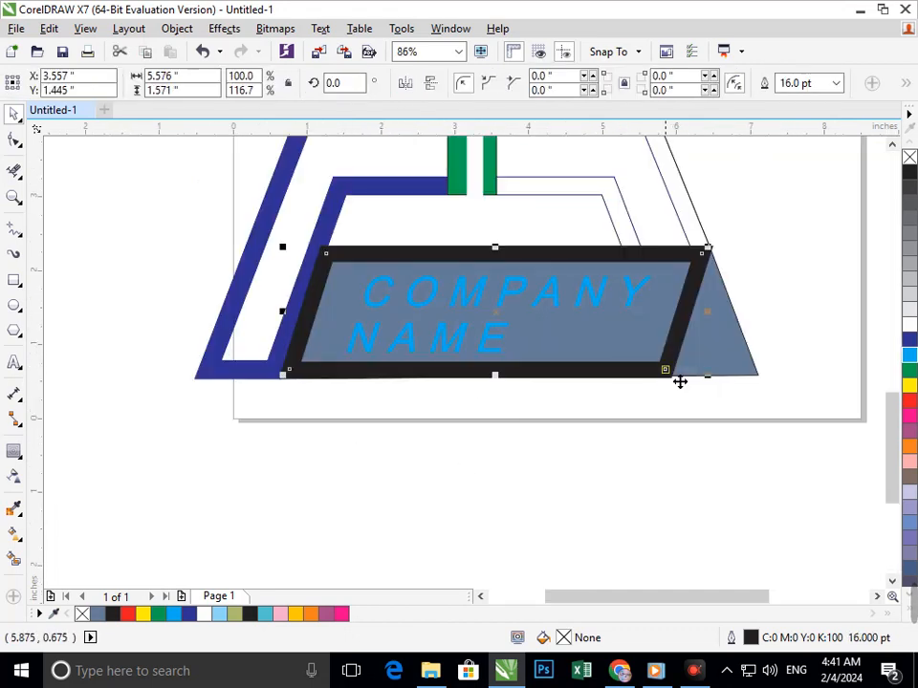
left_click(15, 141)
key("ctrl+q")
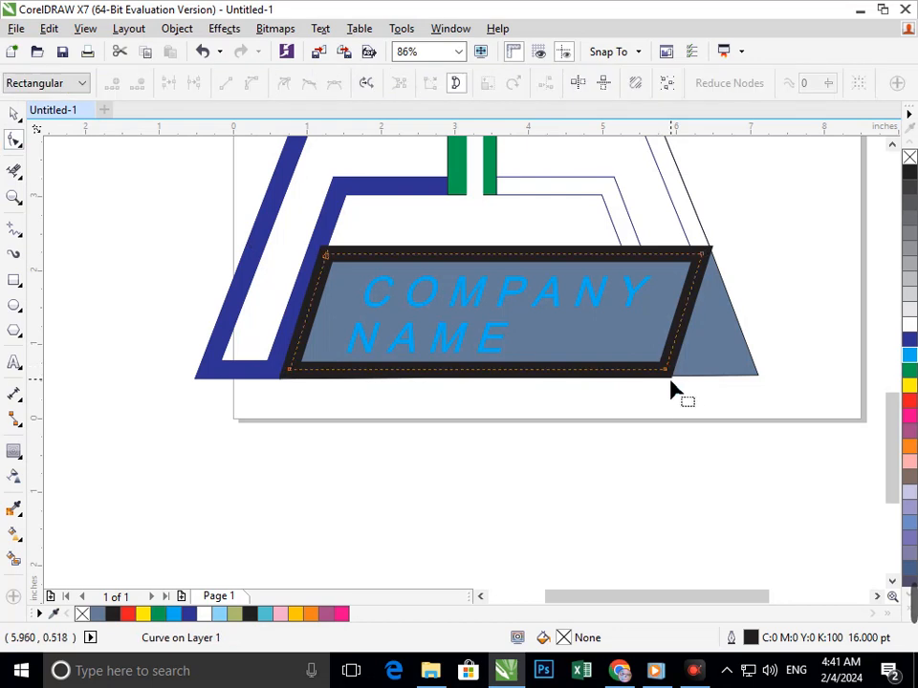
left_click_drag(665, 373, 759, 377)
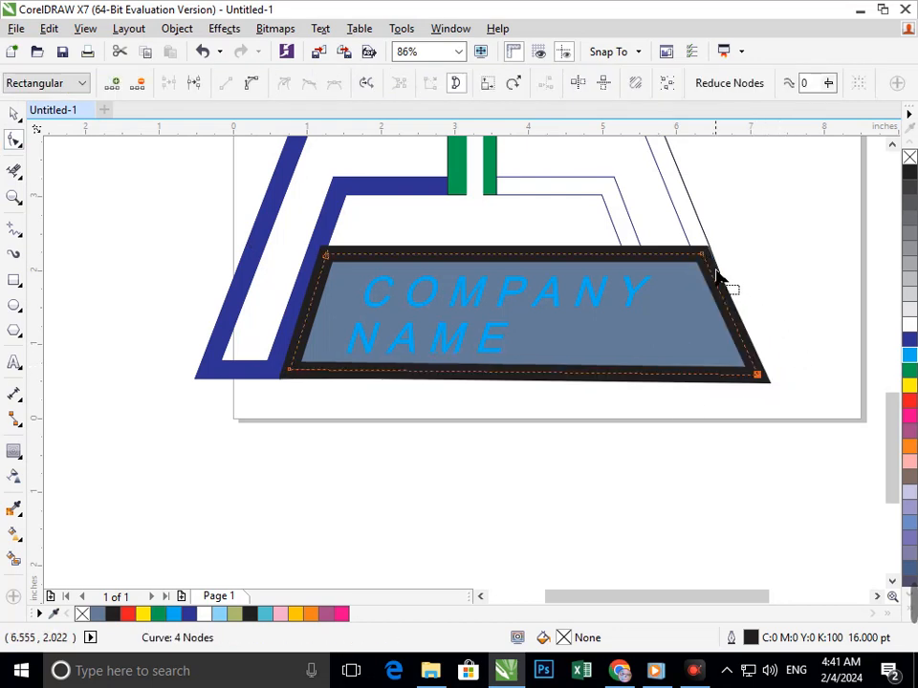
scroll(600, 332, "down", 5)
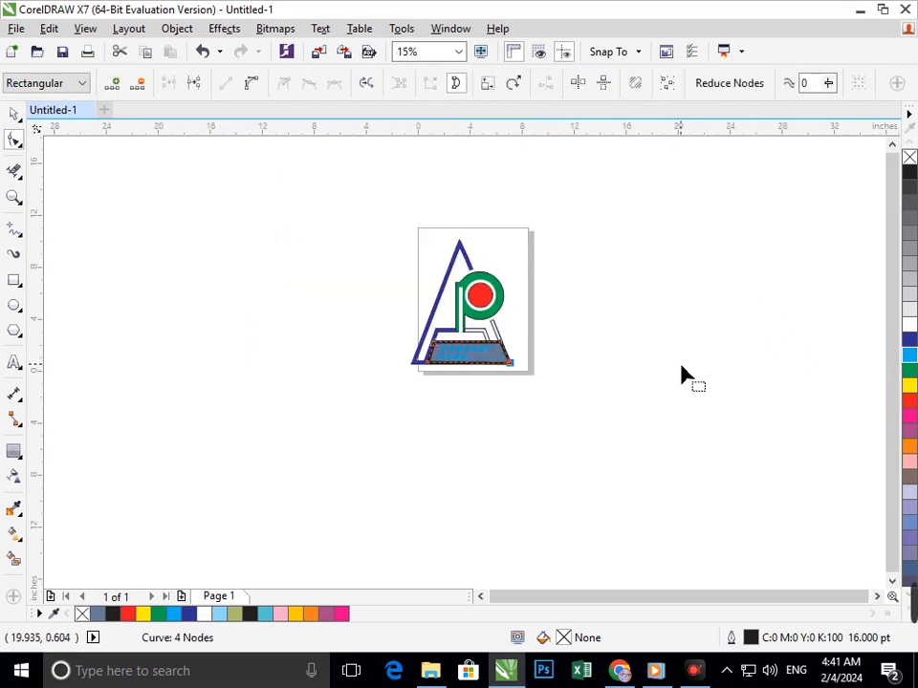
Step: Widen the letter spacing of the COMPANY NAME text so its first line nearly reaches the frame's right side
left_click(15, 113)
left_click(455, 371)
scroll(526, 369, "up", 4)
left_click(320, 378)
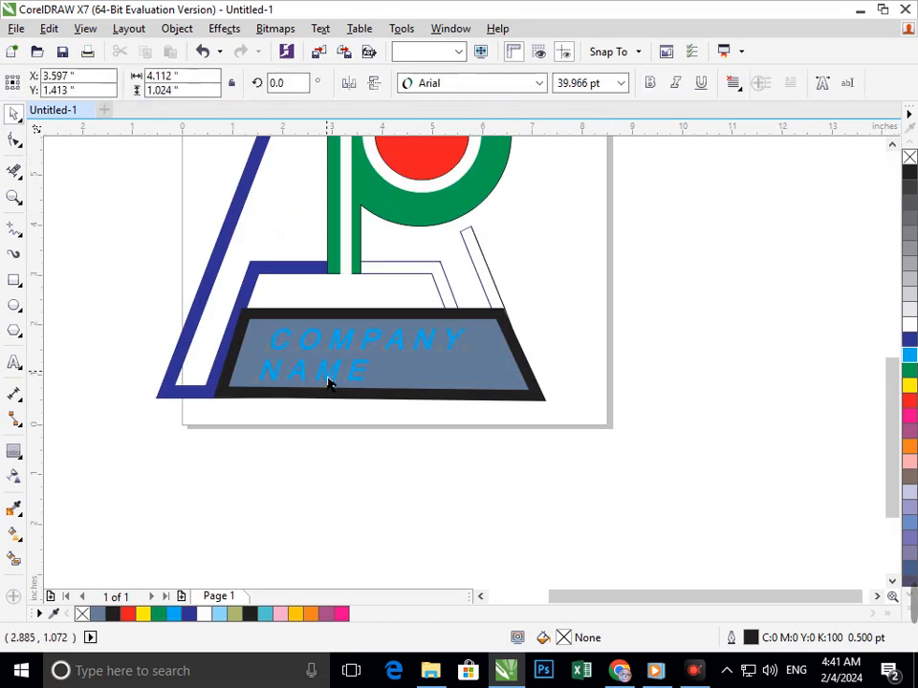
left_click_drag(470, 387, 511, 402)
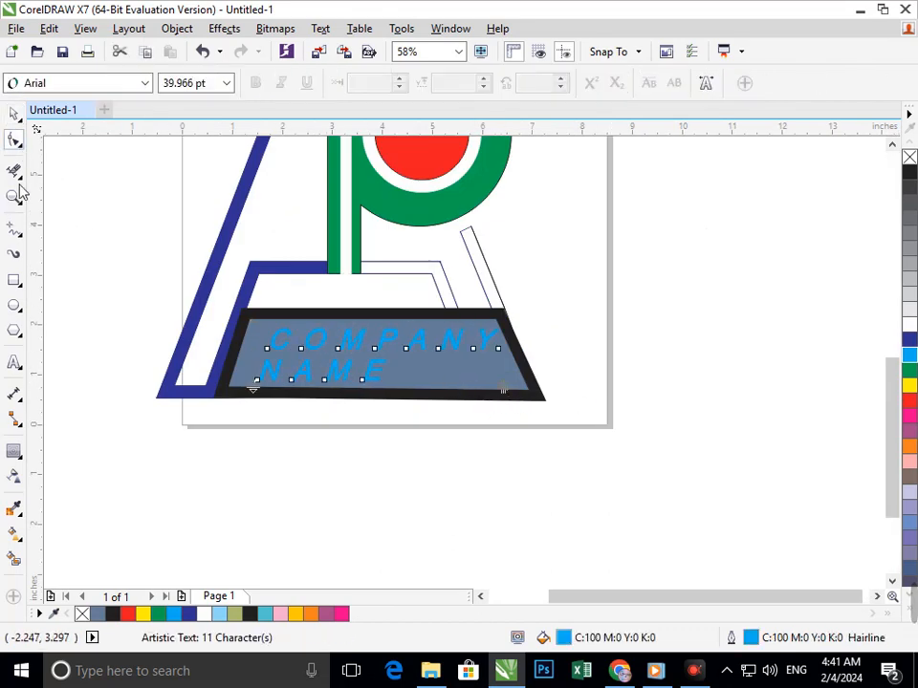
left_click(14, 115)
key("Escape")
left_click(308, 388)
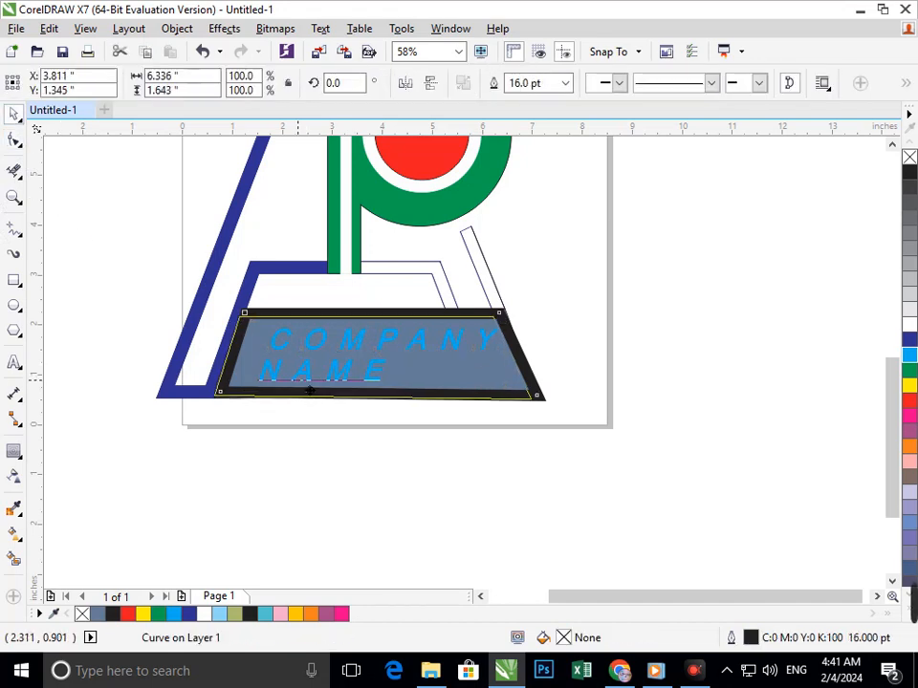
key("ctrl+z")
left_click(417, 490)
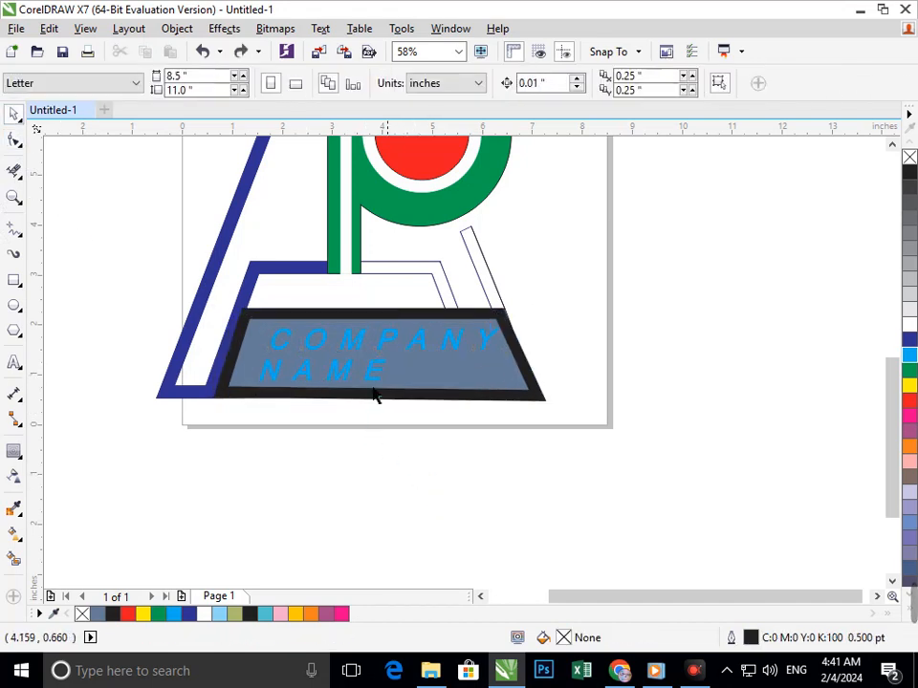
Step: Move the COMPANY NAME text slightly left within the frame and widen its letter spacing to a total width of about 5.08 in
left_click(344, 382)
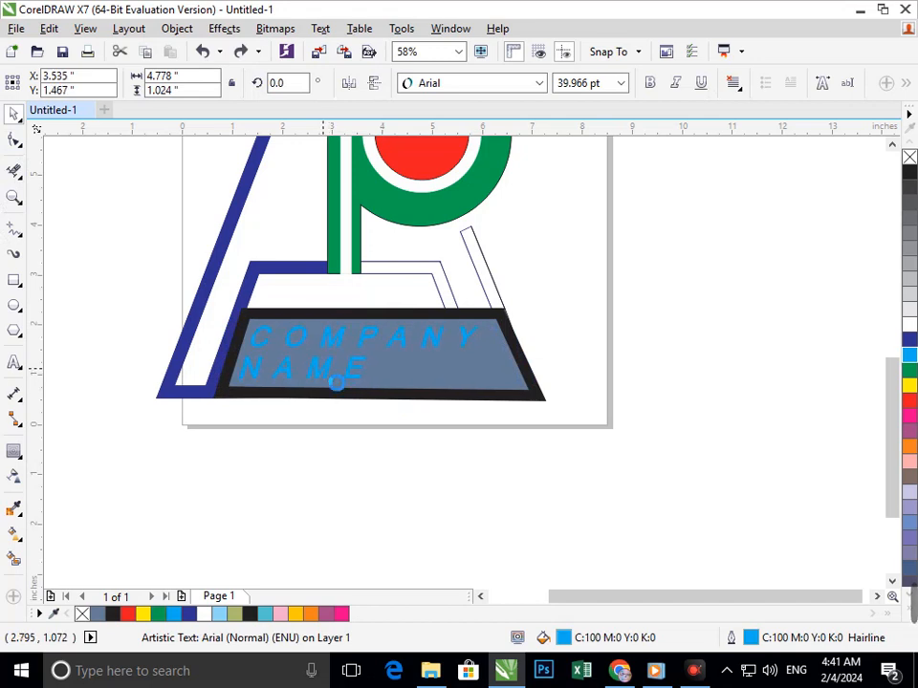
left_click(14, 141)
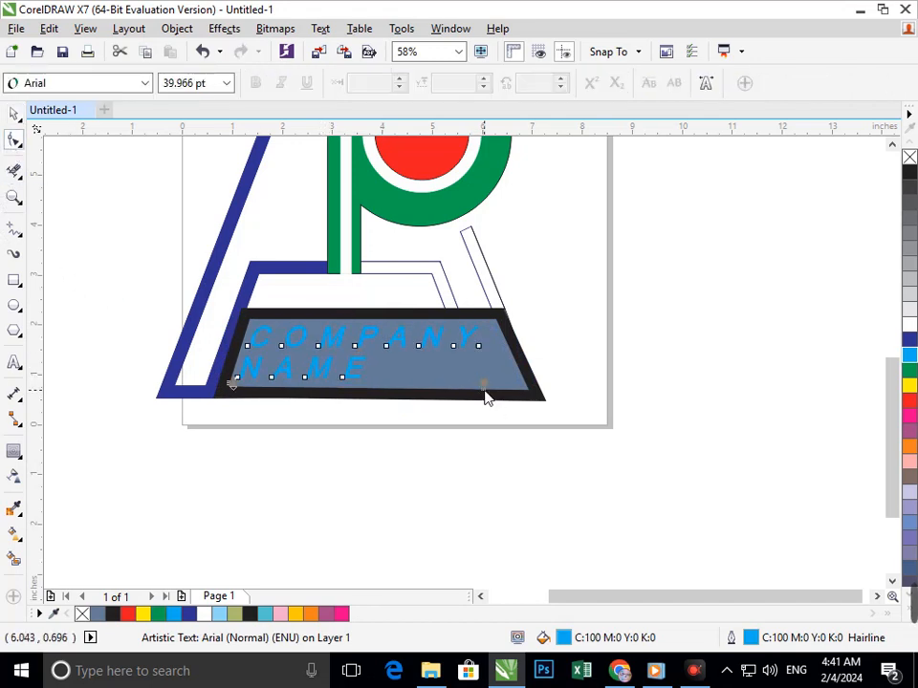
left_click_drag(487, 386, 510, 402)
left_click(386, 421)
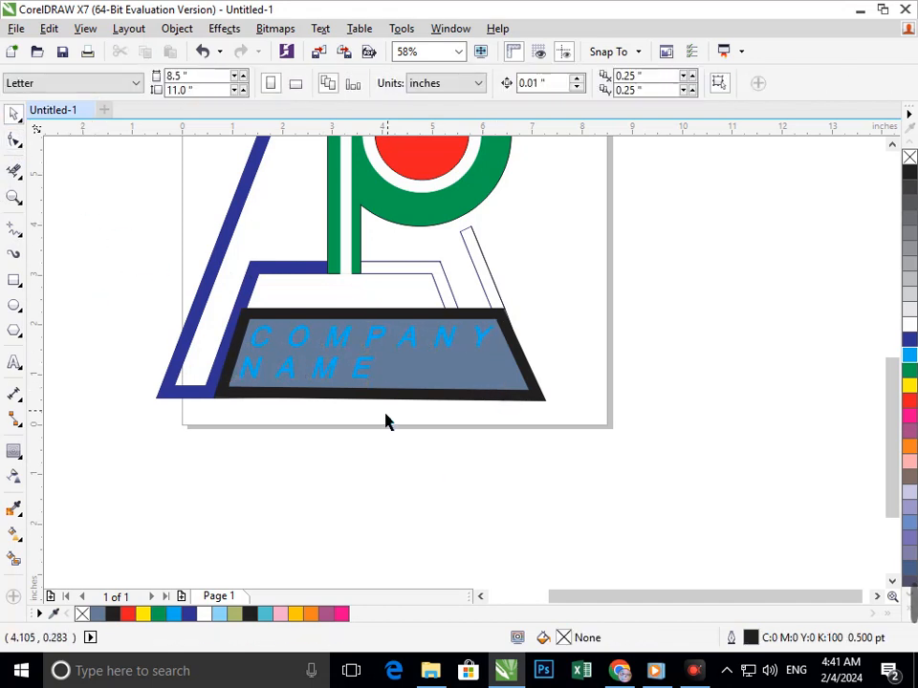
Step: Make the fill and outline of the COMPANY NAME text yellow (C0 M0 Y100 K0)
left_click(359, 387)
left_click(909, 385)
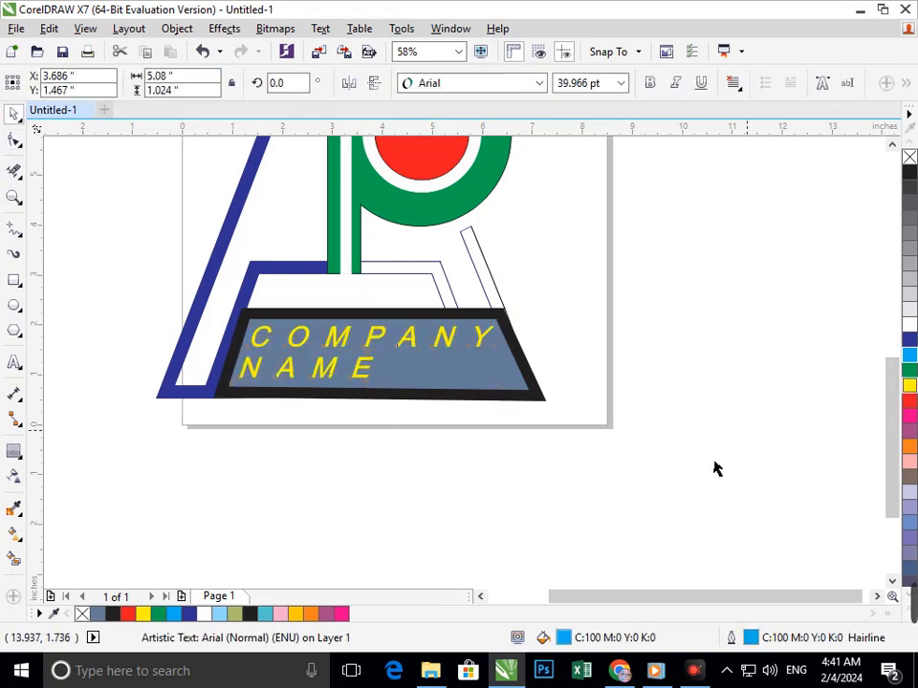
left_click(713, 467)
scroll(390, 351, "down", 5)
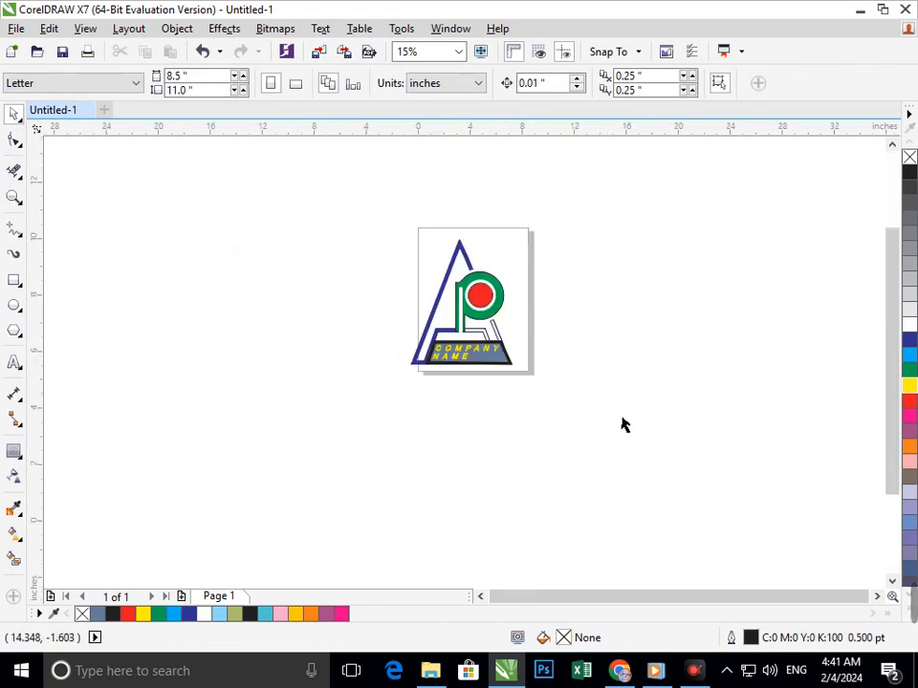
Step: Smart-fill the empty right crossbar section of the A, and colour it and the lower right leg piece dark blue
key("shift+F4")
left_click(13, 561)
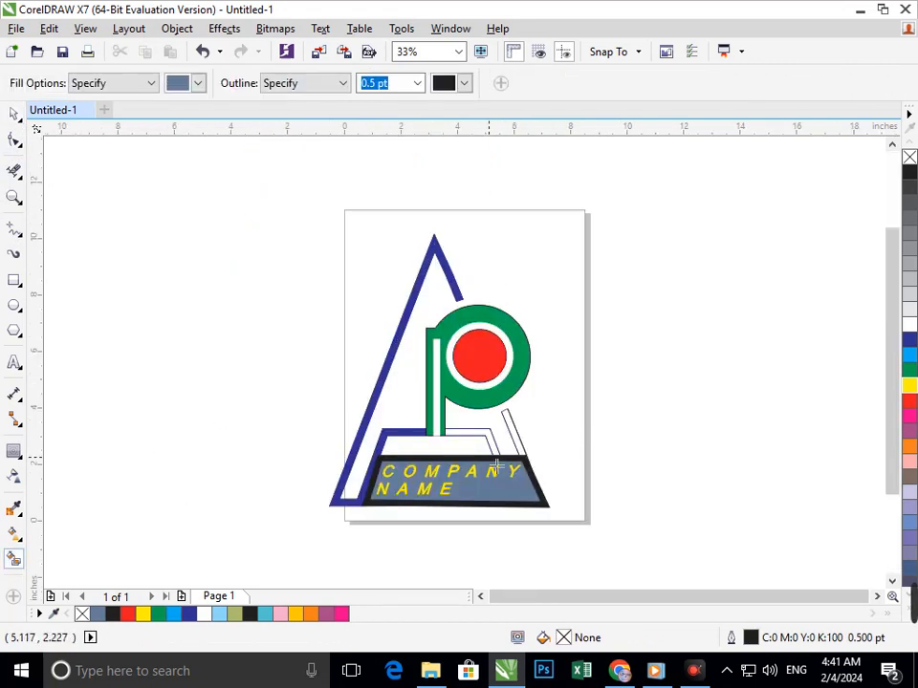
left_click(498, 453)
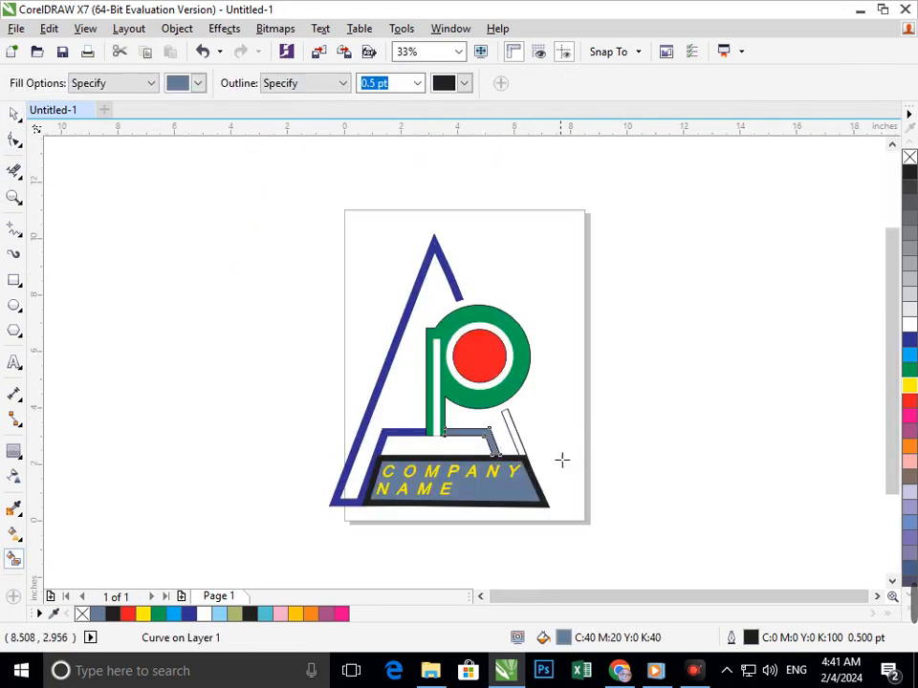
left_click(909, 339)
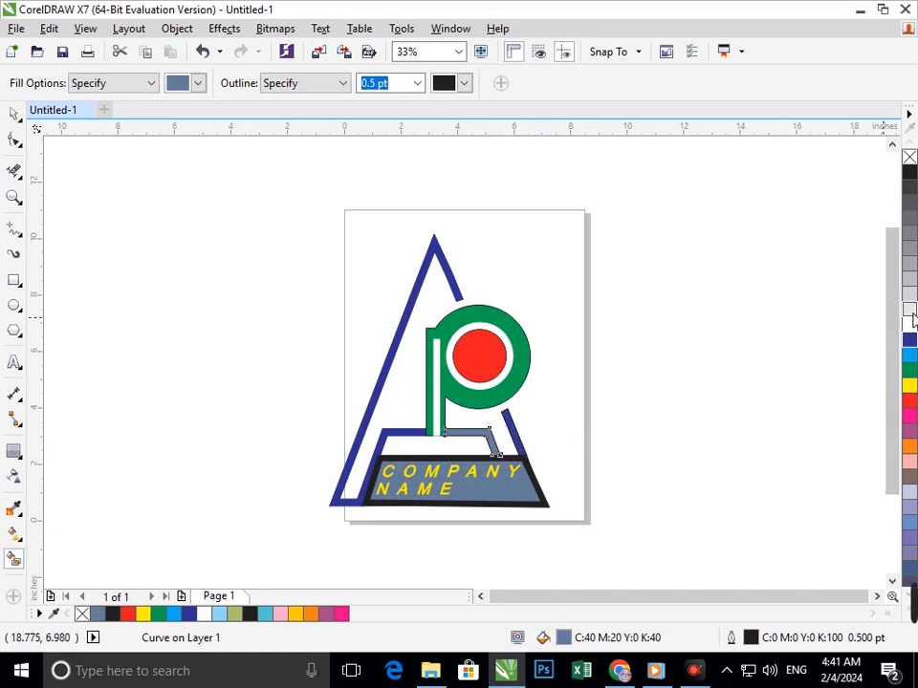
left_click(13, 113)
left_click(692, 413)
Step: Set the COMPANY NAME text's outline to 4.0 pt, placed behind the fill and scaling with the object
key("F3")
key("F2")
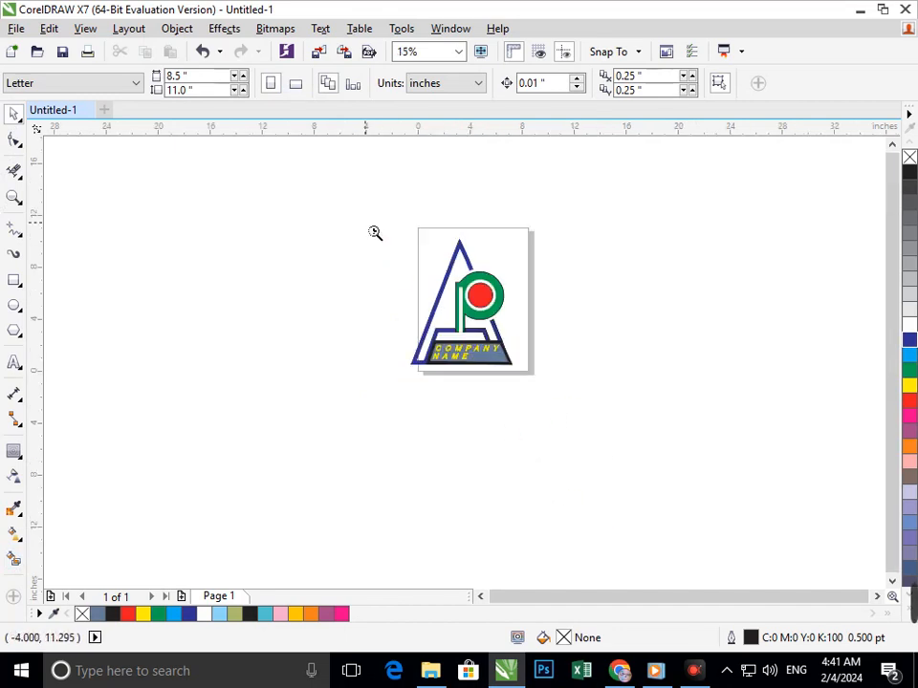
left_click_drag(371, 227, 571, 409)
left_click(459, 469)
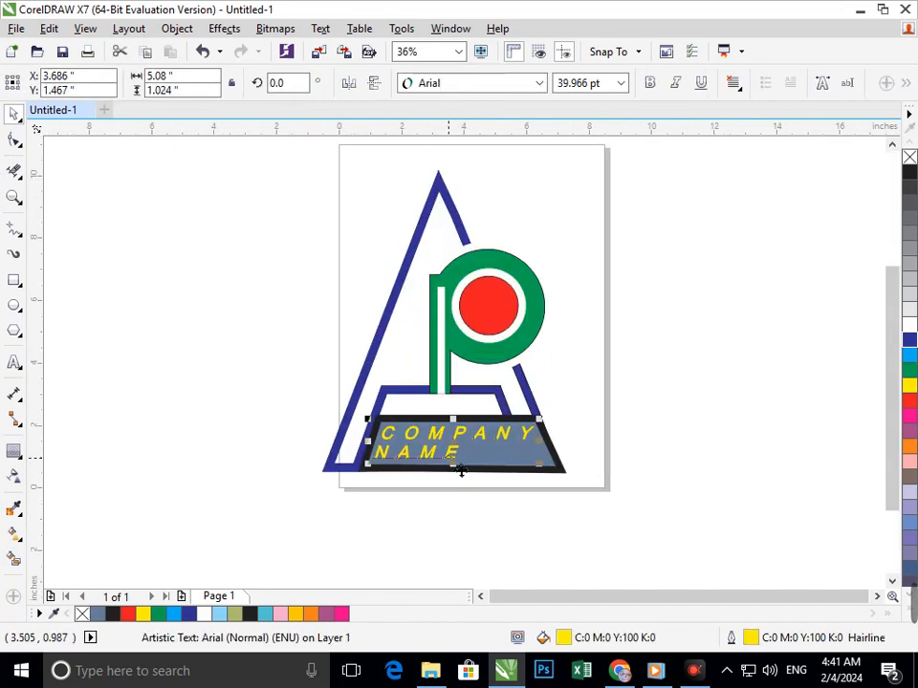
key("F12")
left_click(342, 218)
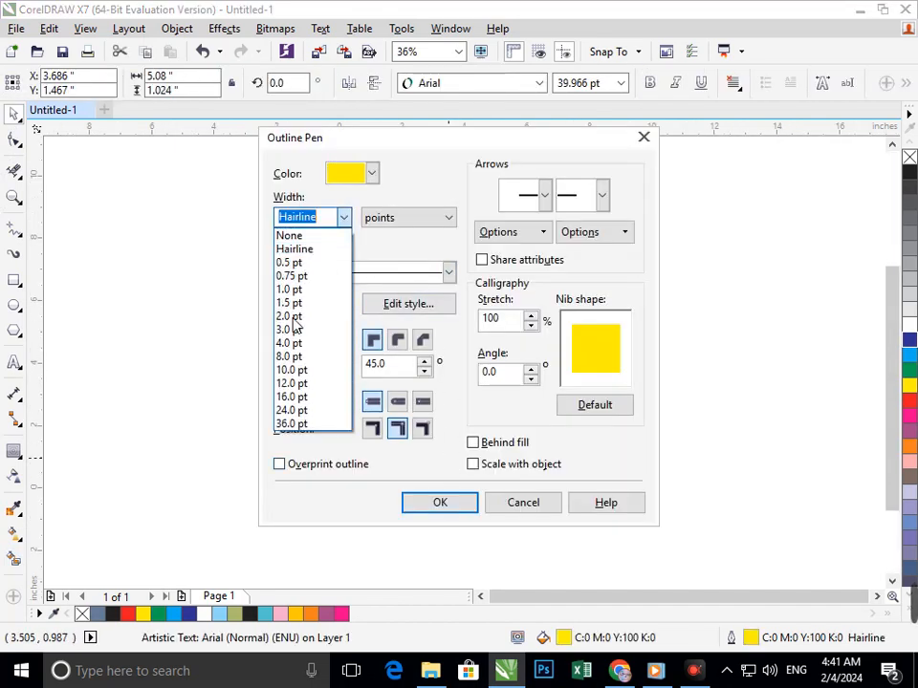
left_click(291, 343)
left_click(473, 442)
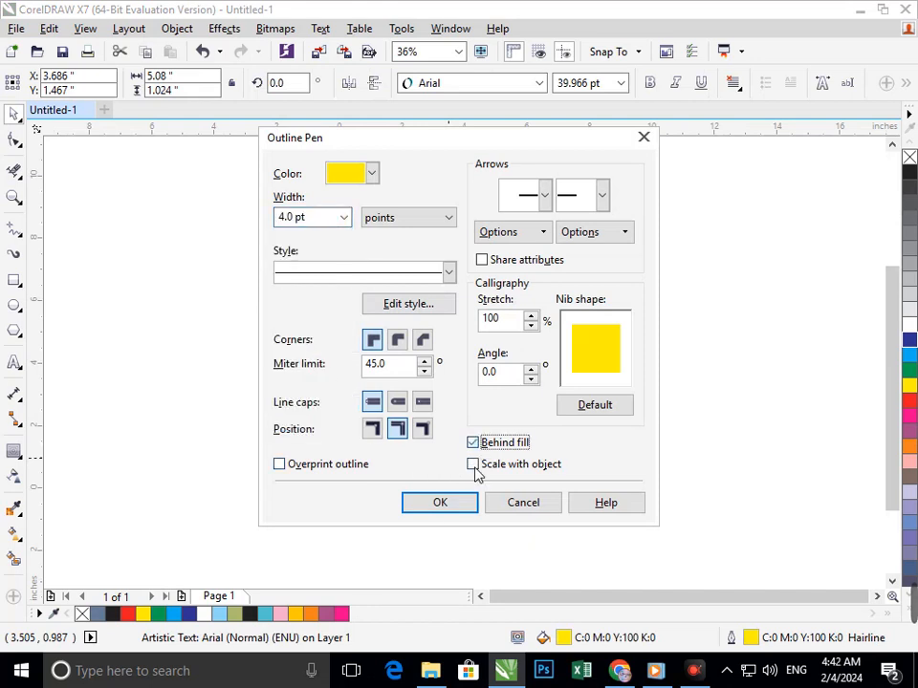
left_click(472, 464)
left_click(440, 503)
left_click(551, 536)
scroll(474, 284, "down", 2)
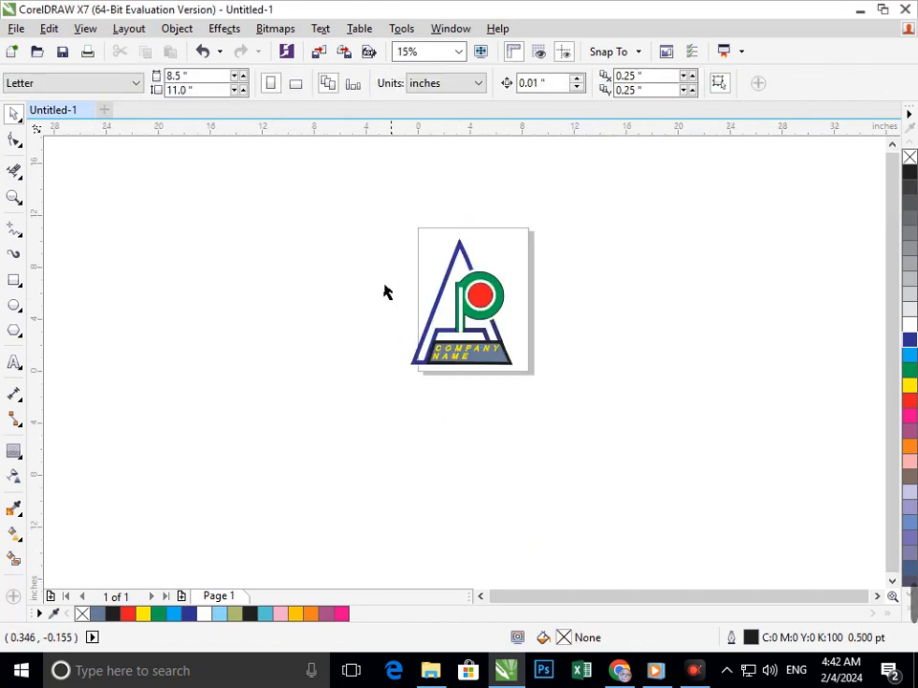
Step: Recolour the fill and outline of the COMPANY NAME text white (C0 M0 Y0 K0)
scroll(459, 237, "up", 1)
left_click(473, 442)
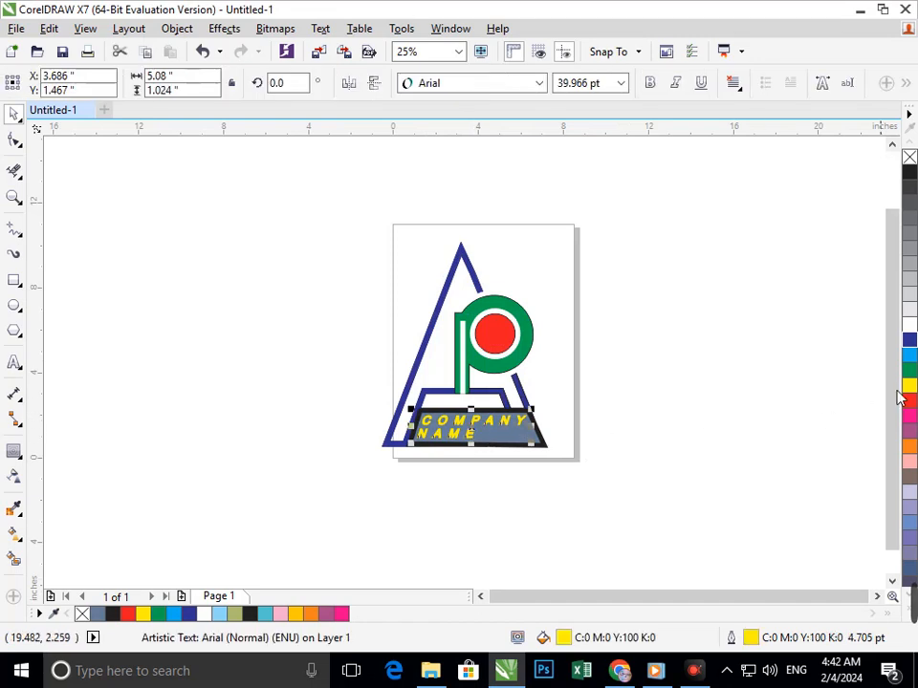
right_click(909, 383)
left_click(909, 370)
right_click(909, 370)
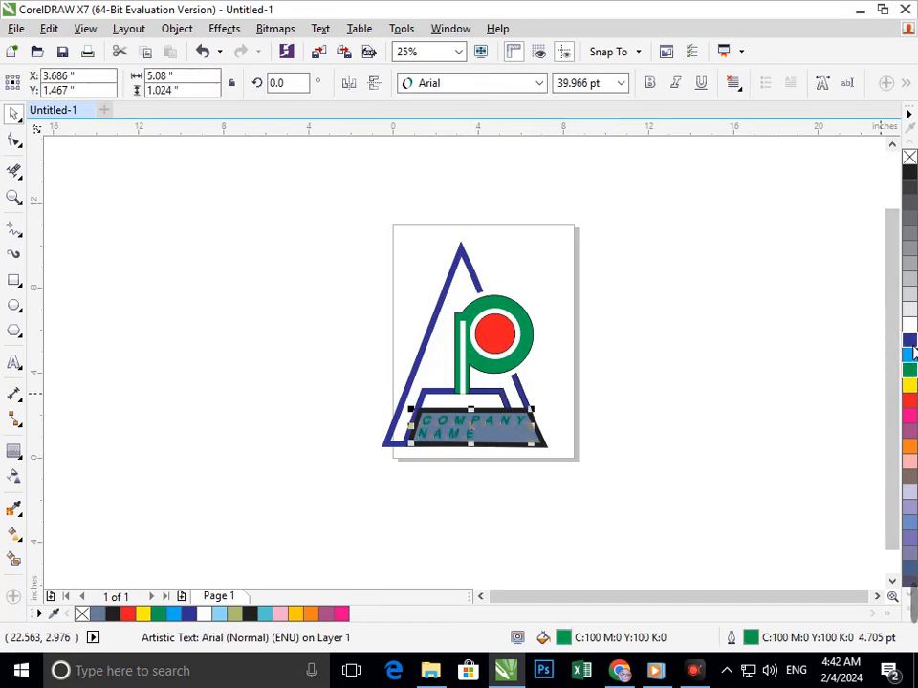
left_click(910, 340)
right_click(910, 340)
left_click(909, 326)
left_click(484, 470)
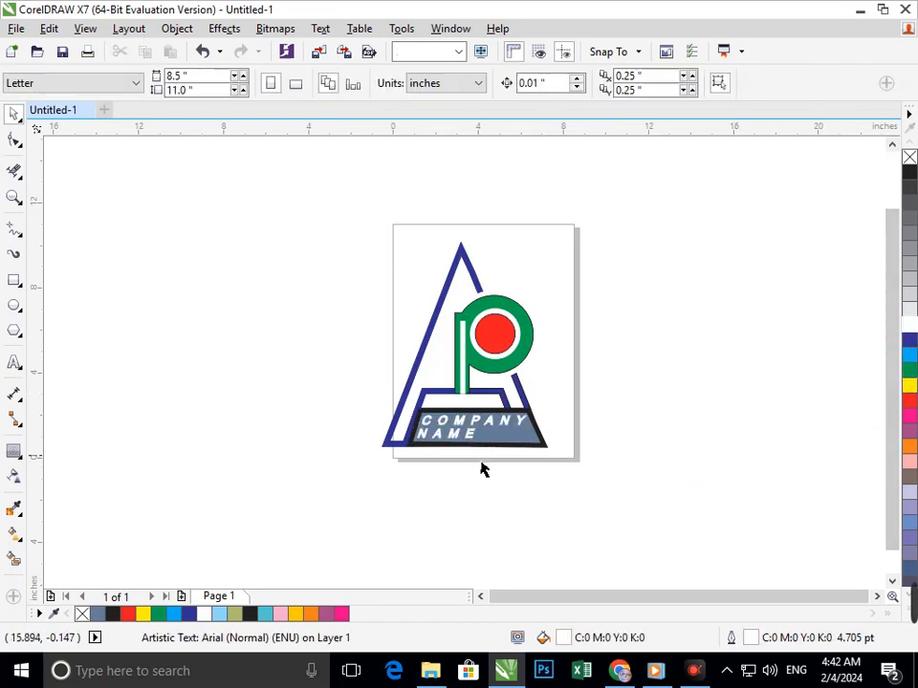
Step: Fill the frame around the COMPANY NAME text with black (C0 M0 Y0 K100)
left_click(521, 449)
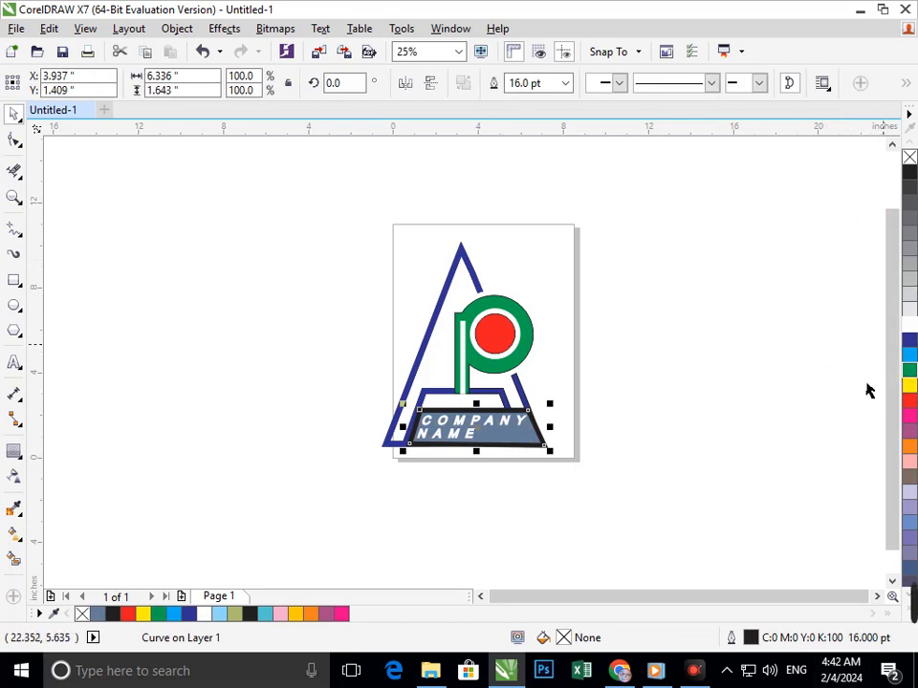
left_click(909, 172)
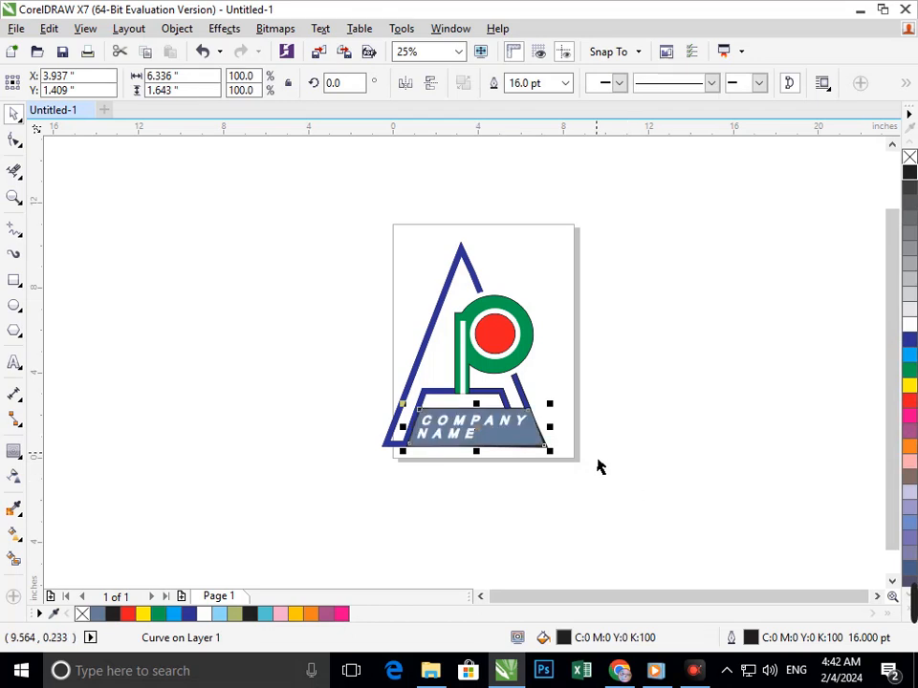
left_click(762, 407)
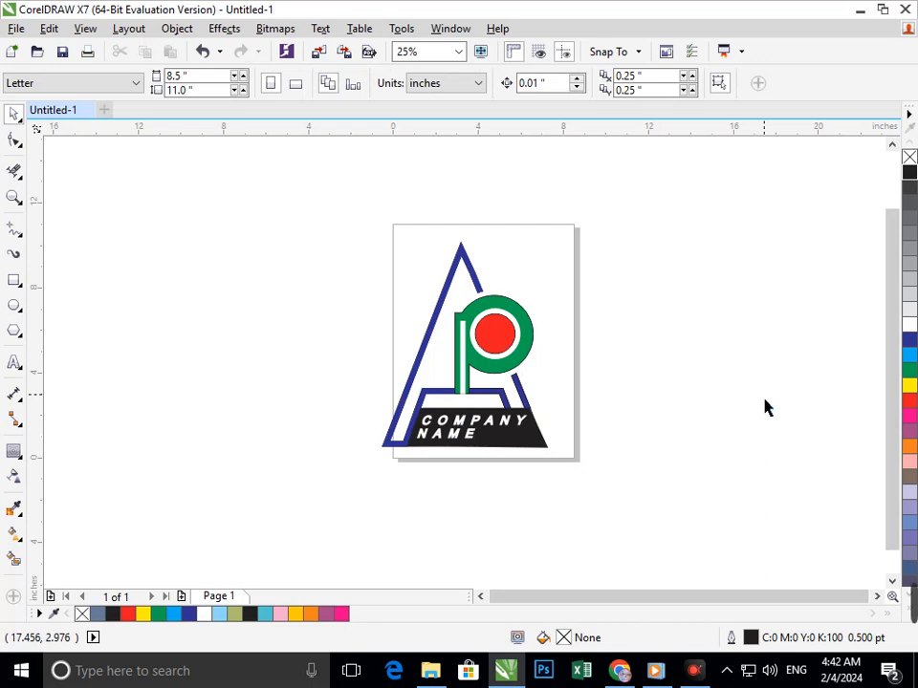
left_click(652, 670)
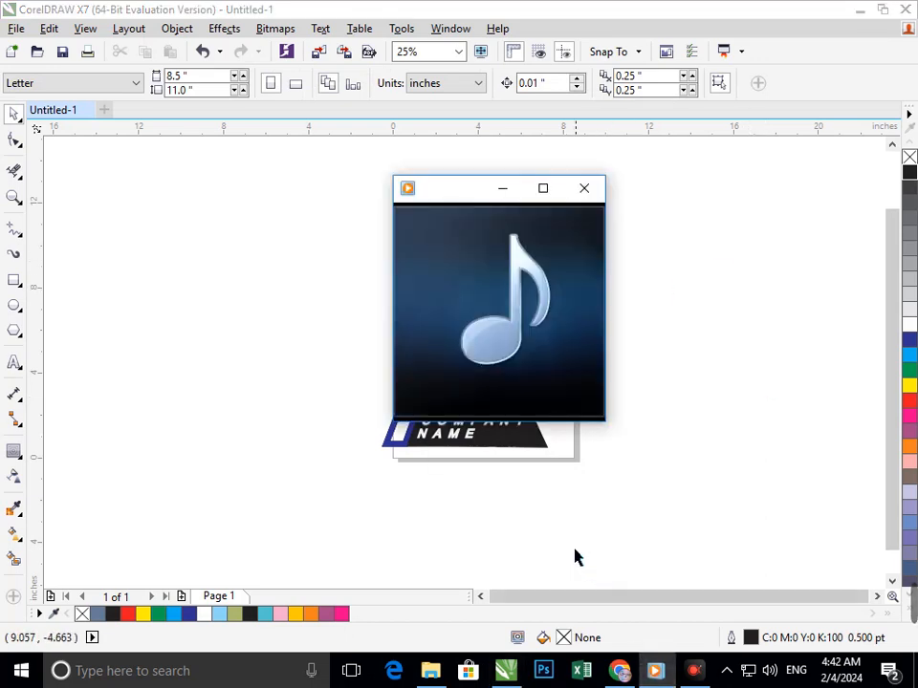
left_click(504, 188)
Step: Increase the line spacing of the COMPANY NAME text with the Shape tool to a total text height of about 1.205 in
scroll(495, 454, "up", 4)
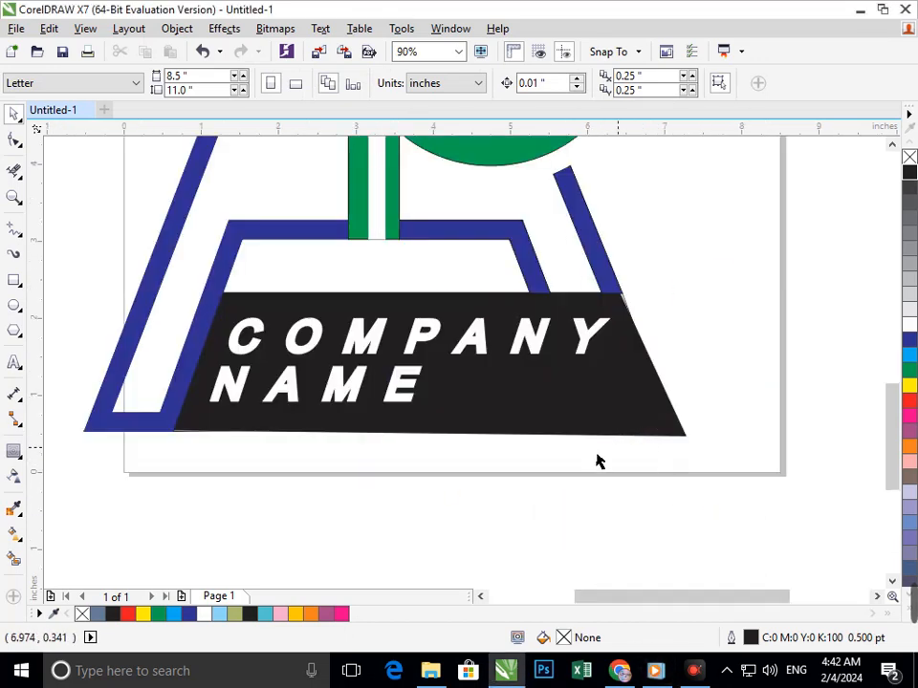
left_click(529, 425)
key("Escape")
left_click(217, 308)
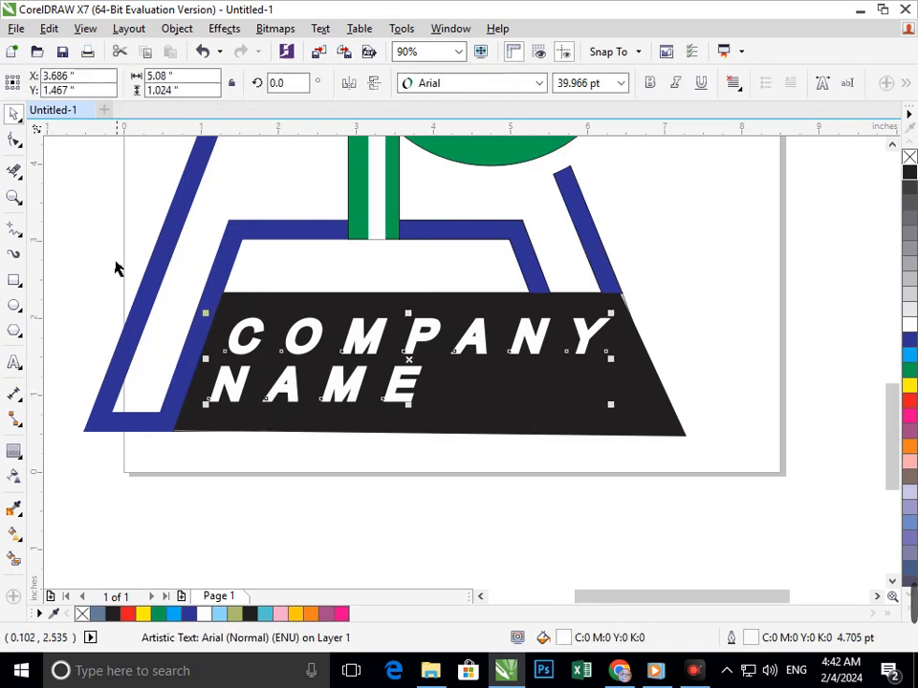
left_click(14, 141)
left_click_drag(206, 408, 213, 432)
scroll(314, 493, "down", 4)
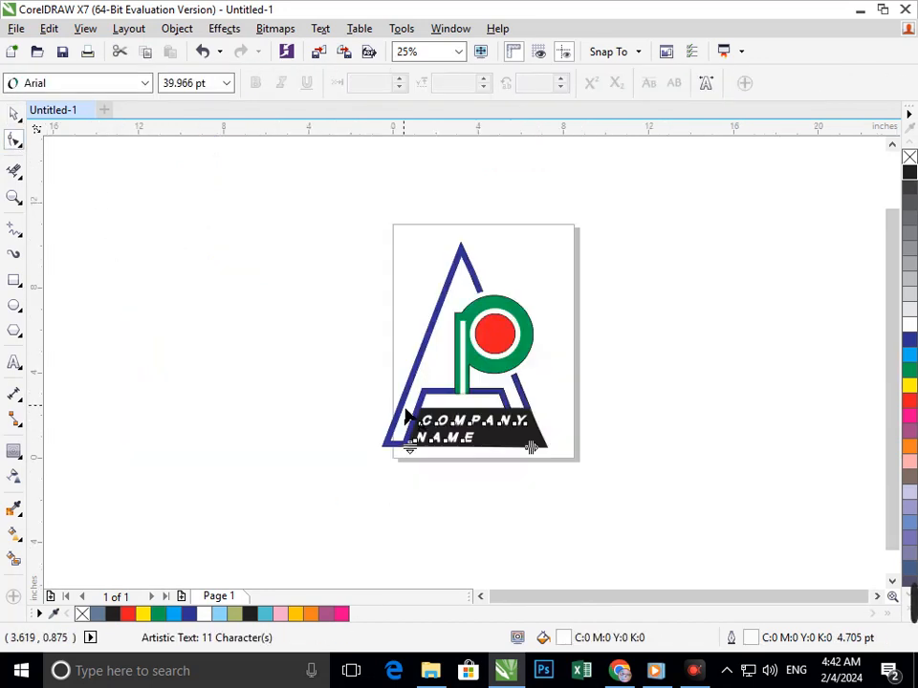
left_click(13, 113)
left_click(132, 289)
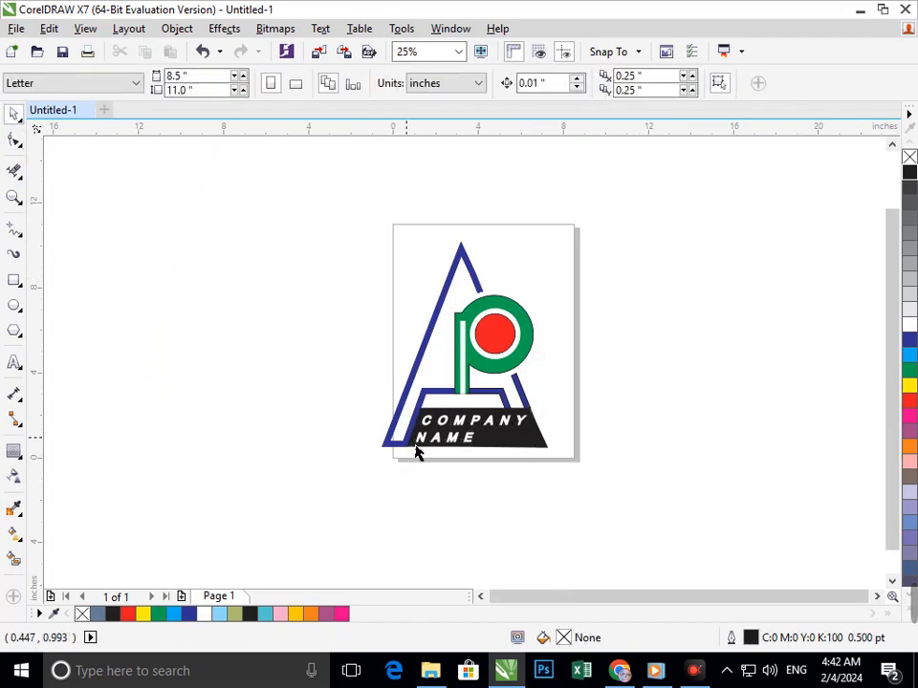
Step: Change the fill of only the word NAME in the panel text to cyan (C100 M0 Y0 K0)
scroll(432, 391, "up", 6)
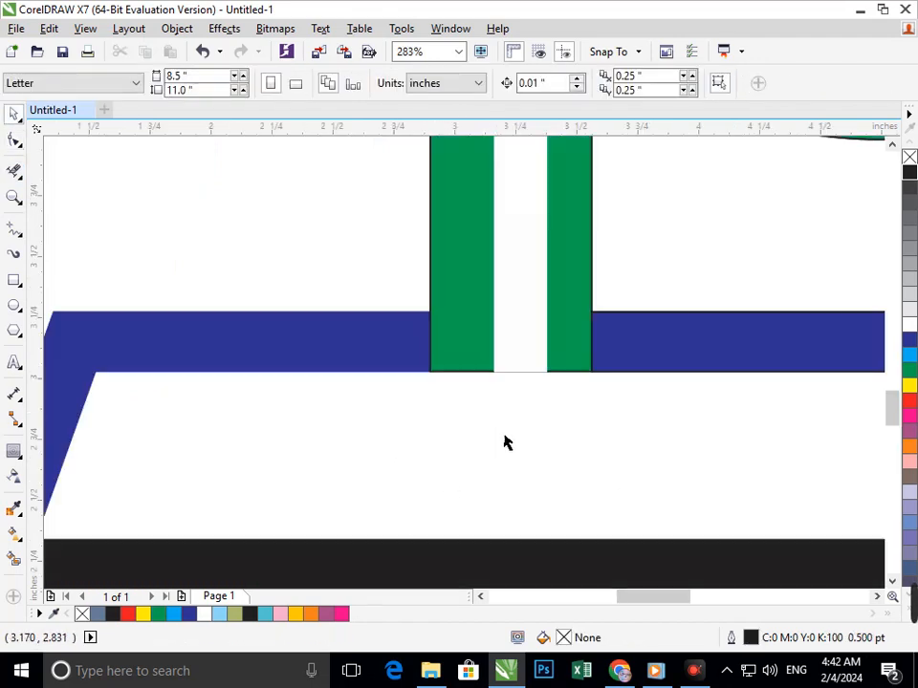
scroll(530, 403, "up", 6)
scroll(395, 342, "down", 12)
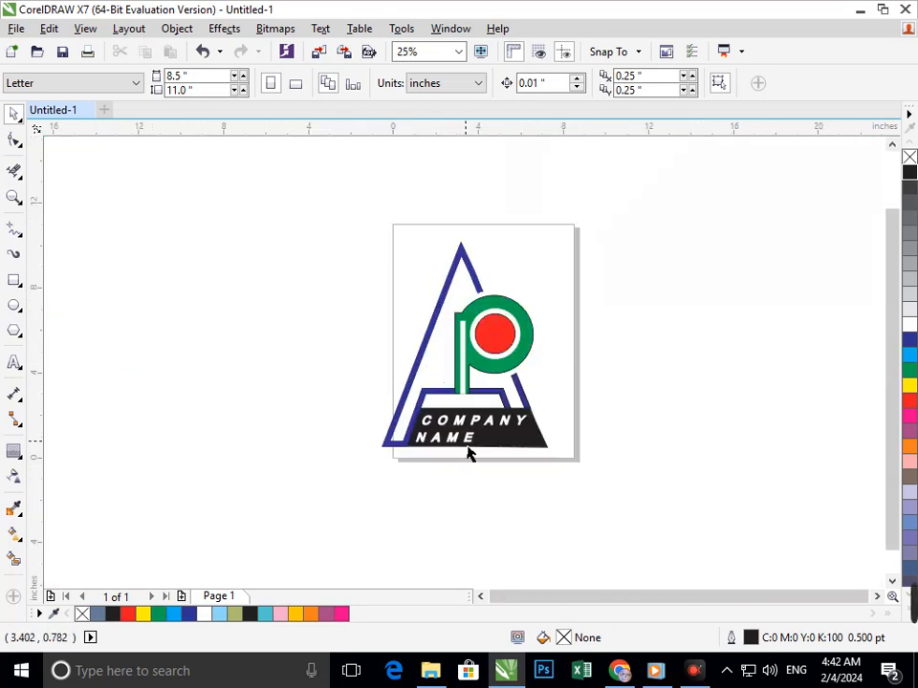
double_click(467, 454)
left_click_drag(477, 450, 417, 442)
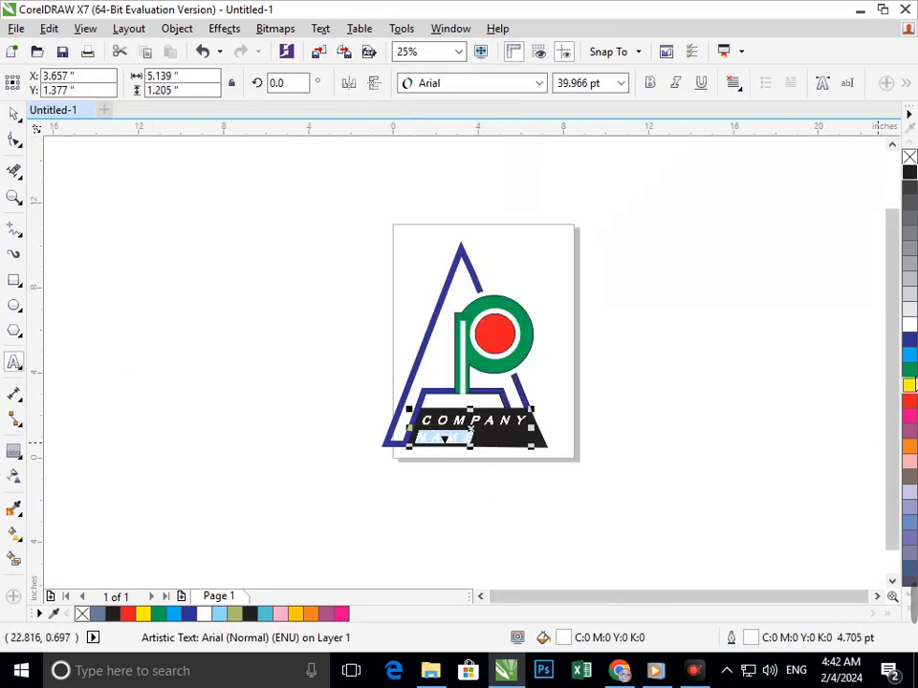
left_click(909, 356)
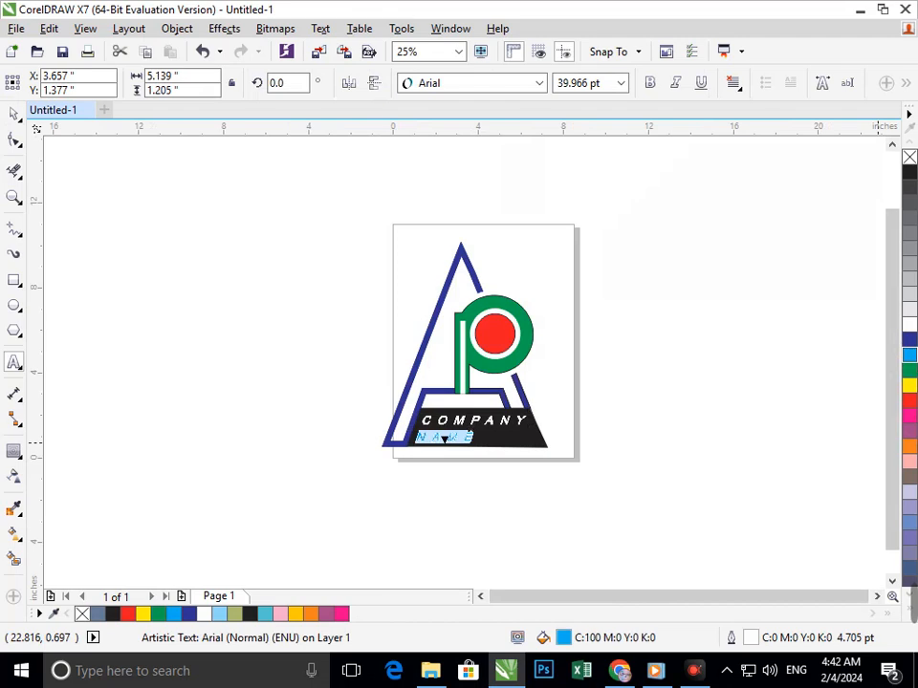
left_click(15, 114)
left_click(198, 317)
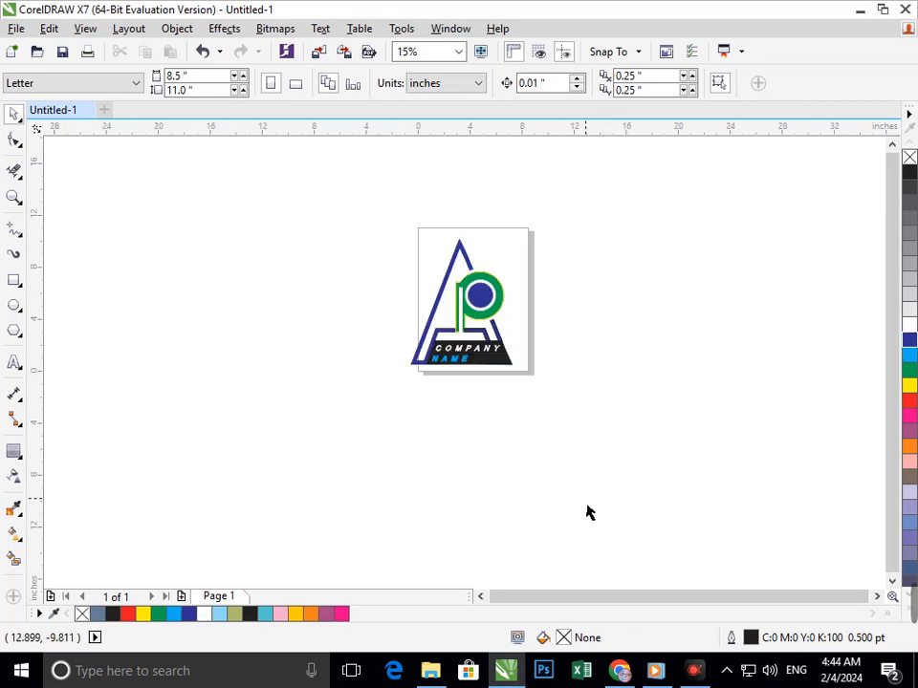
key("super+d")
left_click(694, 670)
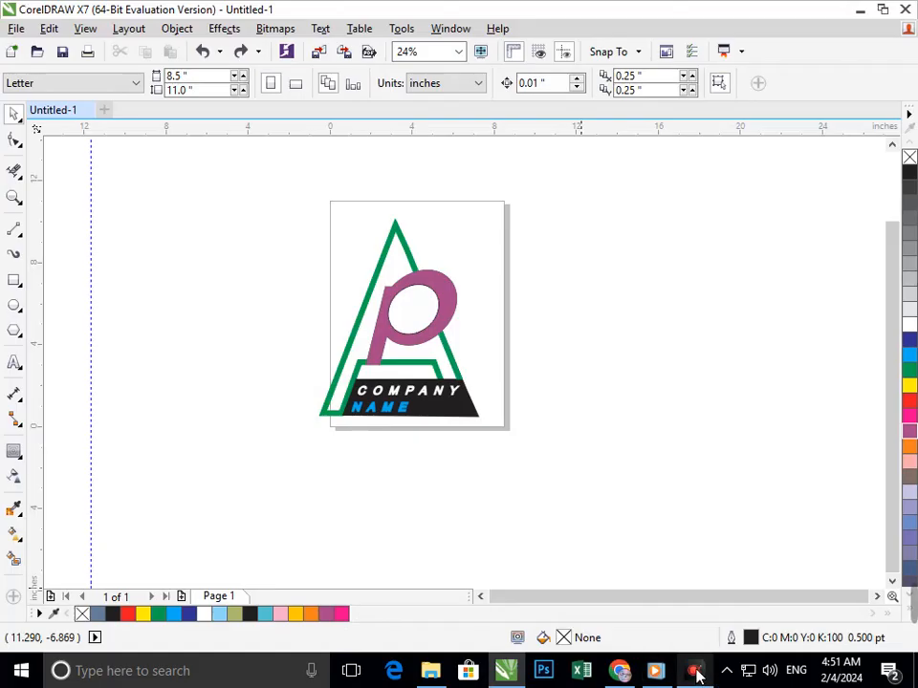
left_click(696, 672)
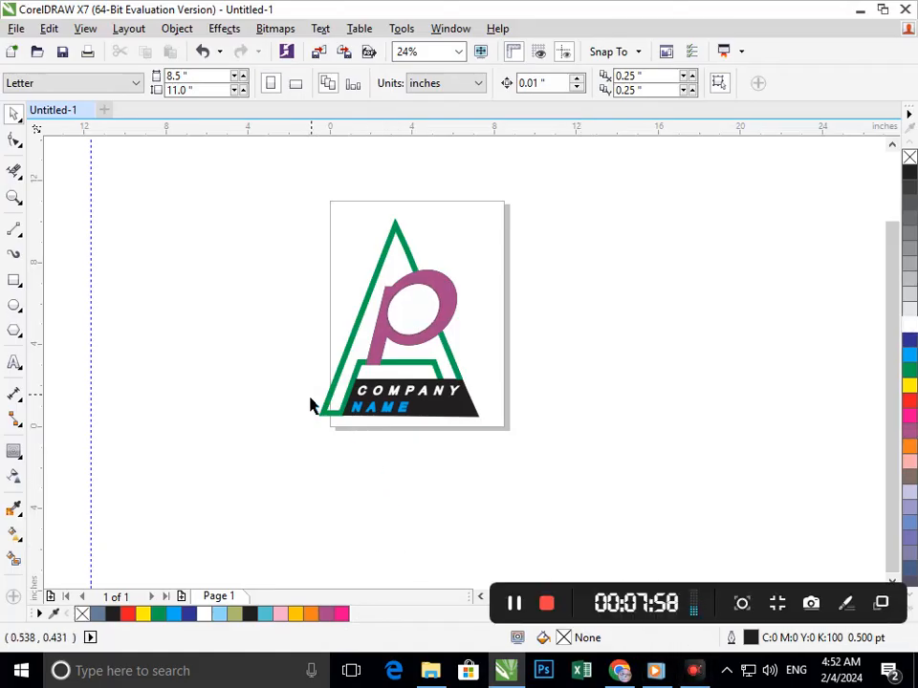
scroll(310, 403, "up", 4)
scroll(360, 393, "down", 4)
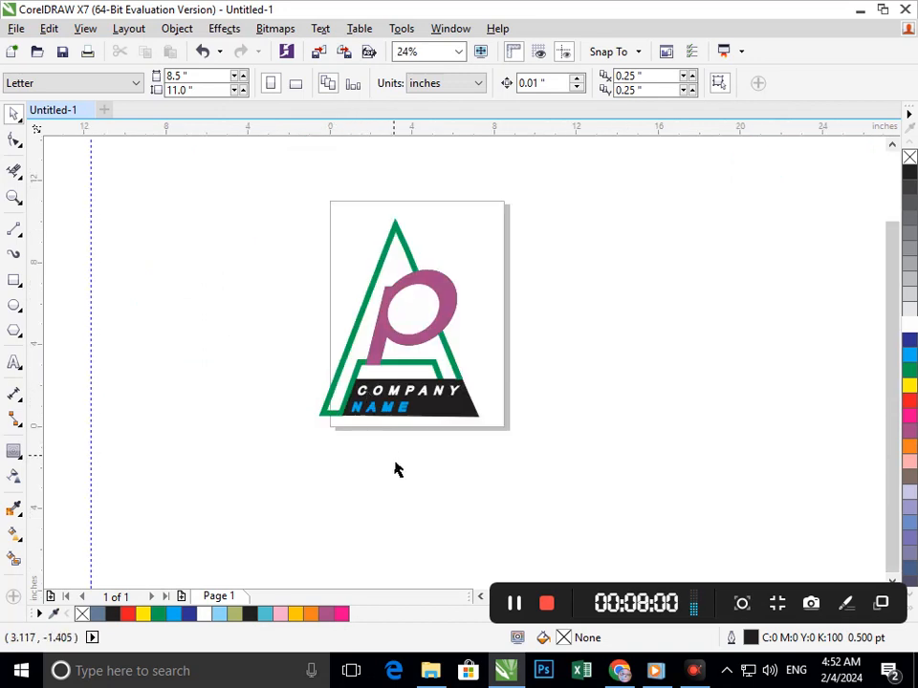
Step: Make both the white COMPANY text and the cyan NAME text bold
left_click(417, 402)
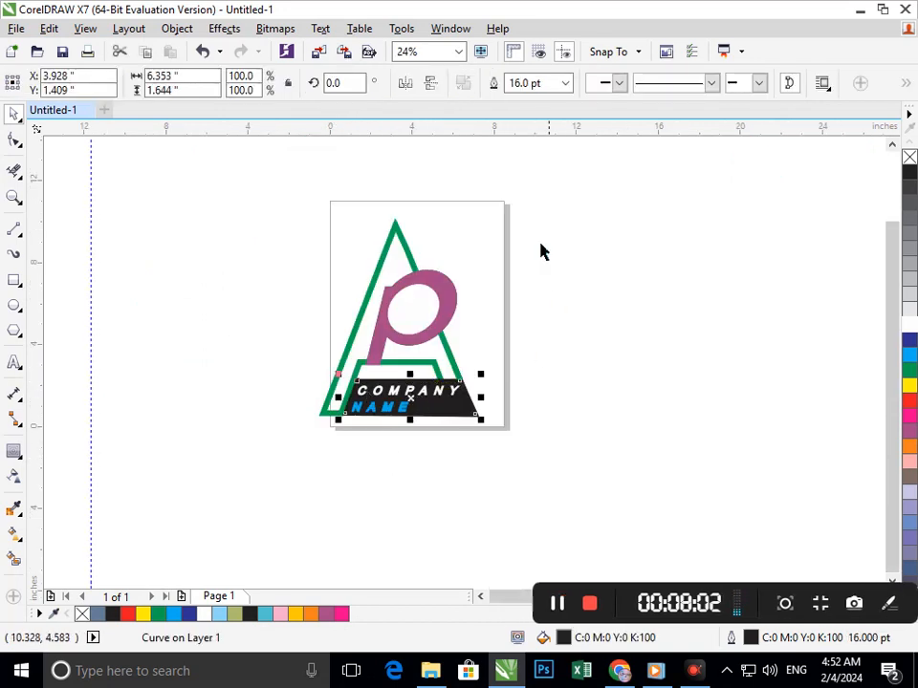
left_click(662, 293)
left_click(402, 400)
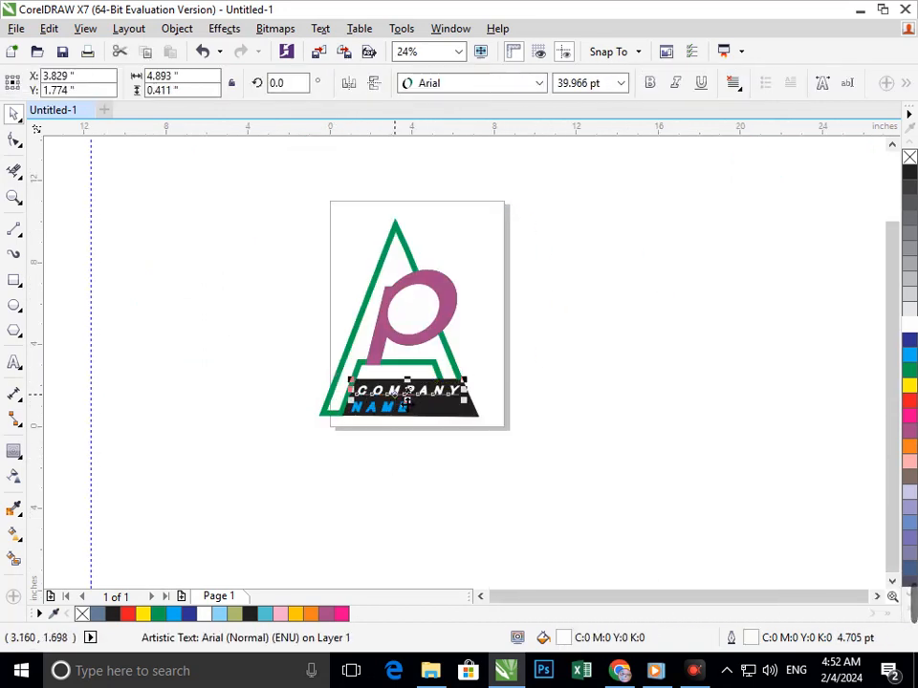
left_click(660, 85)
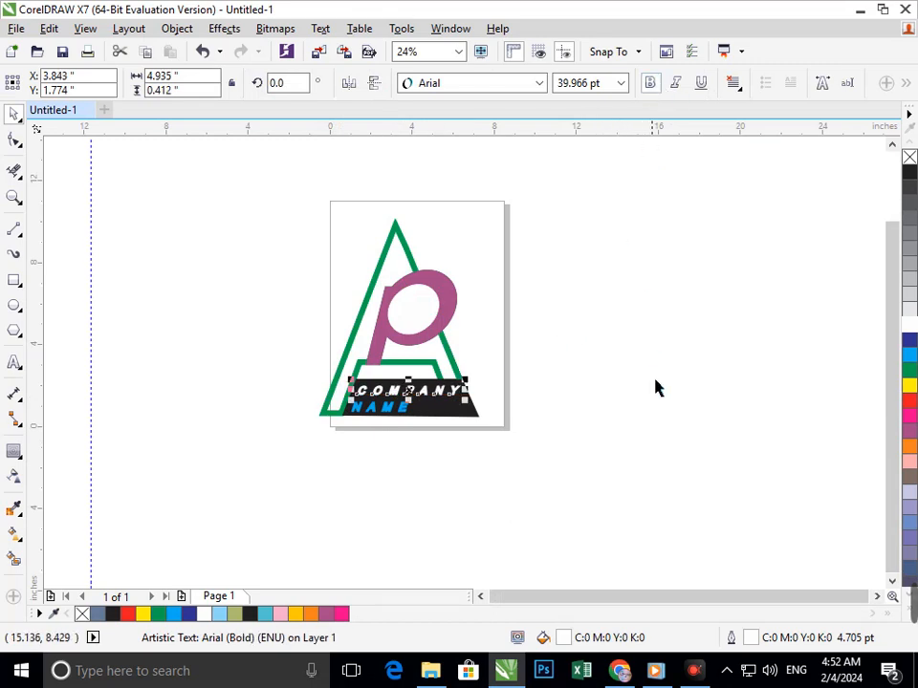
left_click(656, 385)
left_click(388, 423)
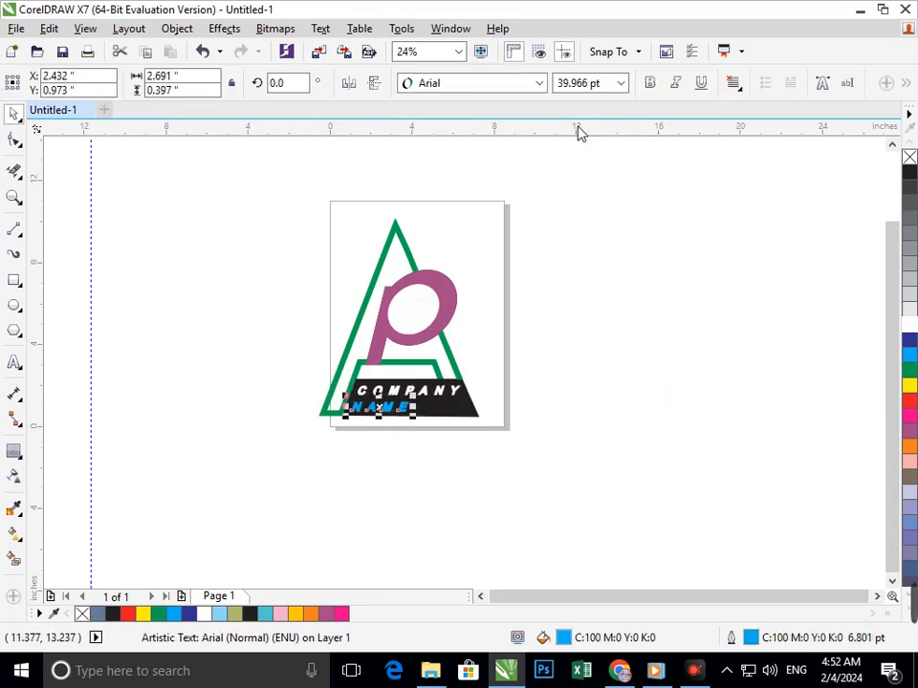
left_click(649, 83)
left_click(579, 369)
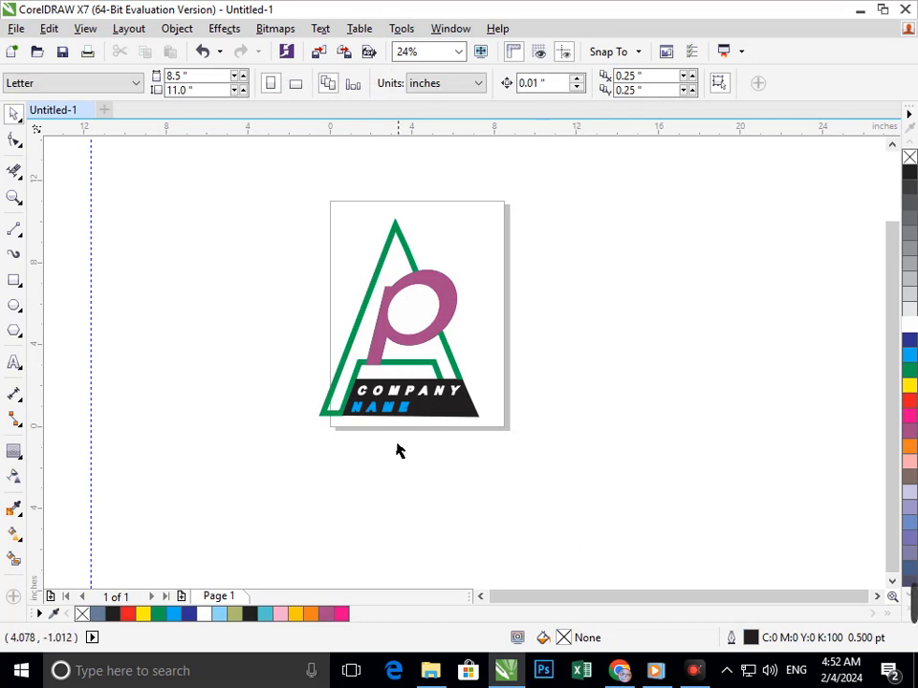
Step: Shift the word NAME to the right end of the black panel by inserting leading spaces before it
scroll(433, 451, "up", 3)
double_click(255, 292)
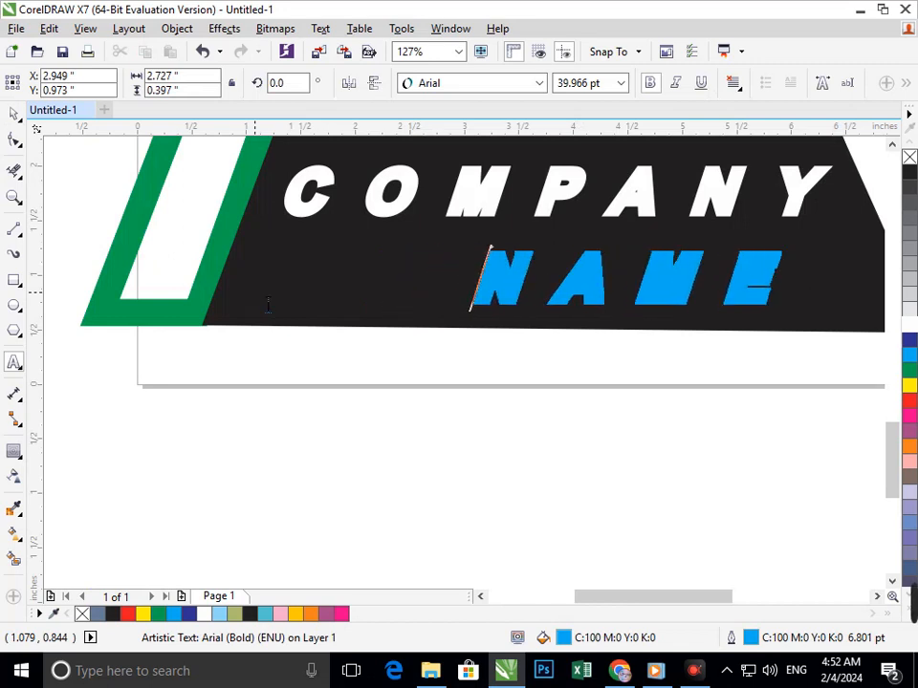
scroll(502, 347, "down", 3)
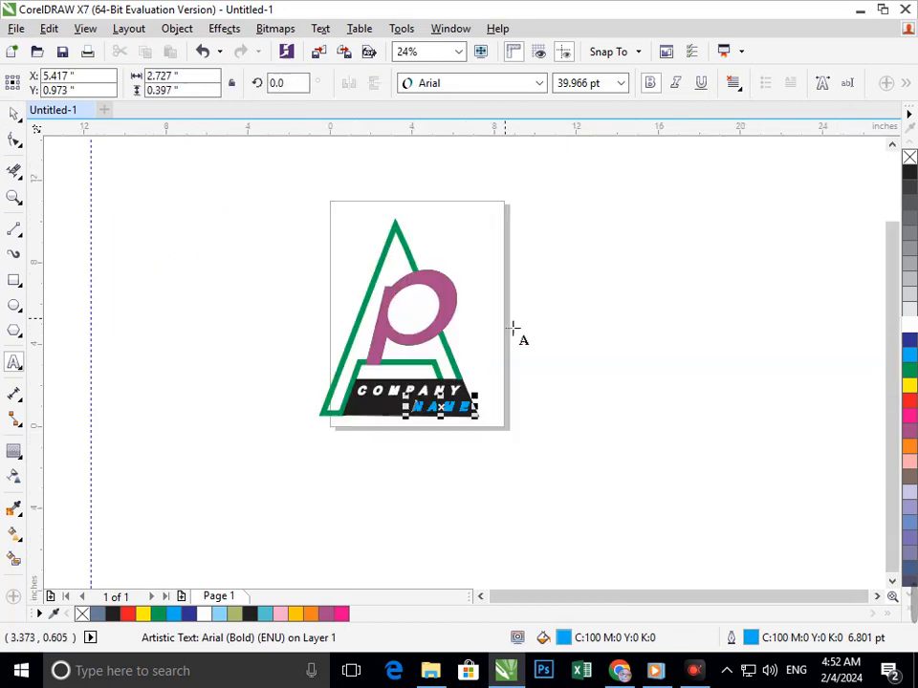
left_click(14, 113)
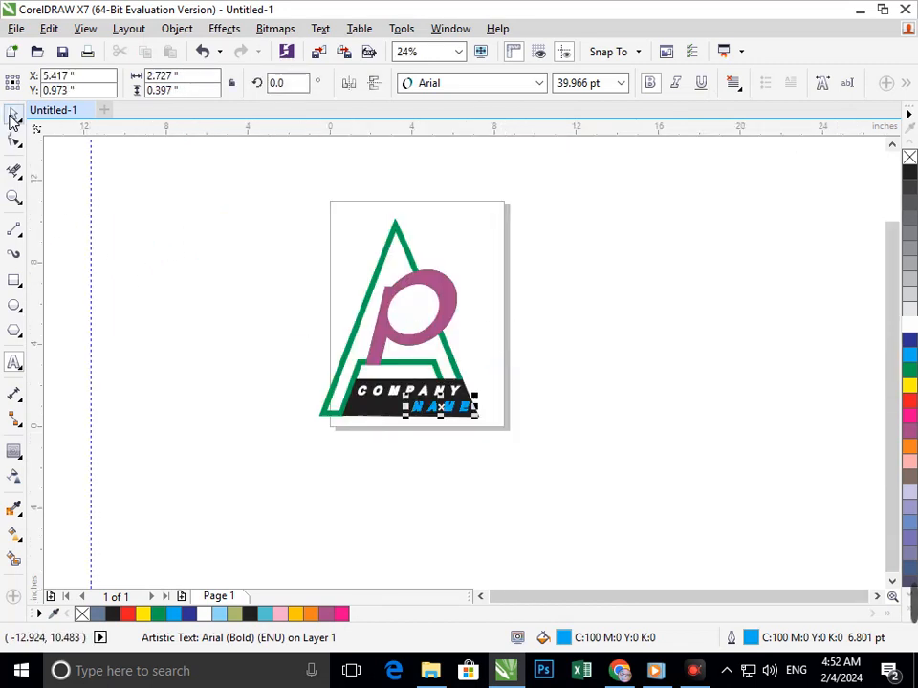
left_click(313, 502)
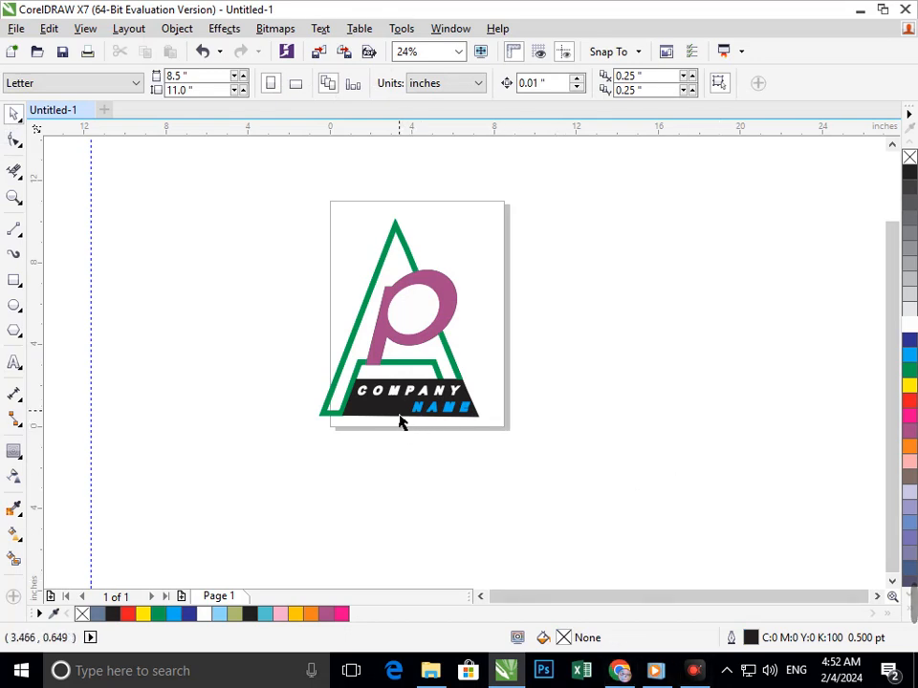
Step: Delete some of the leading spaces before NAME to bring the word partway back towards the panel's centre
key("z")
left_click_drag(410, 386, 526, 443)
double_click(327, 361)
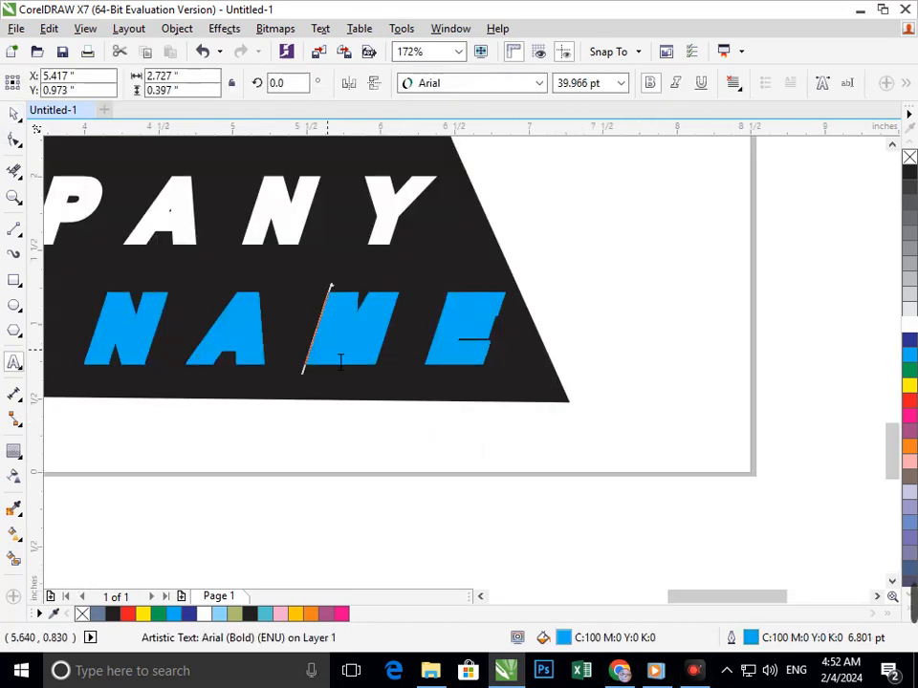
key("F3")
left_click(423, 423)
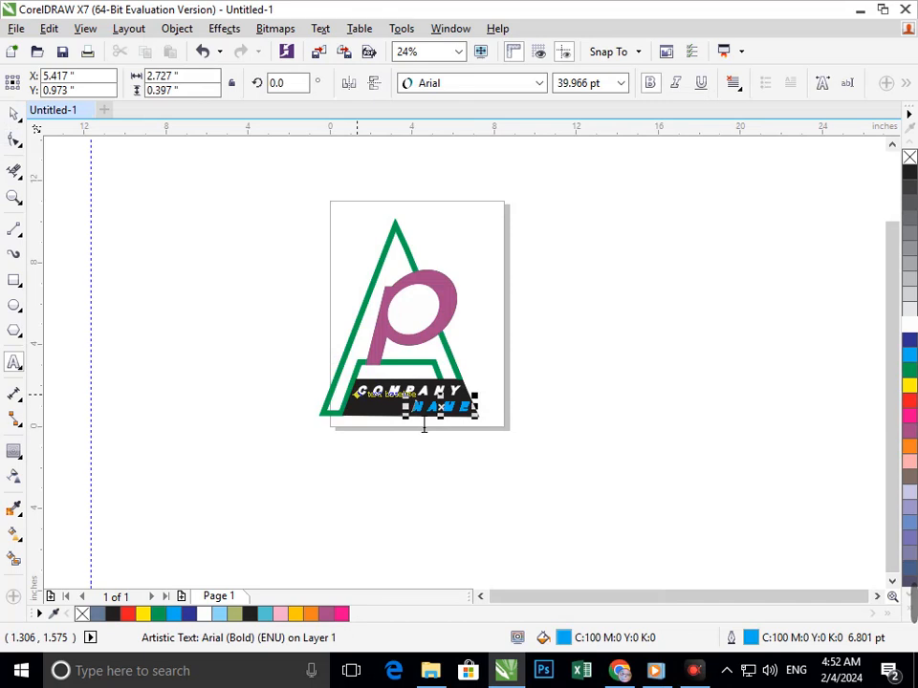
key("BackSpace")
key("BackSpace")
key("BackSpace")
key("BackSpace")
key("BackSpace")
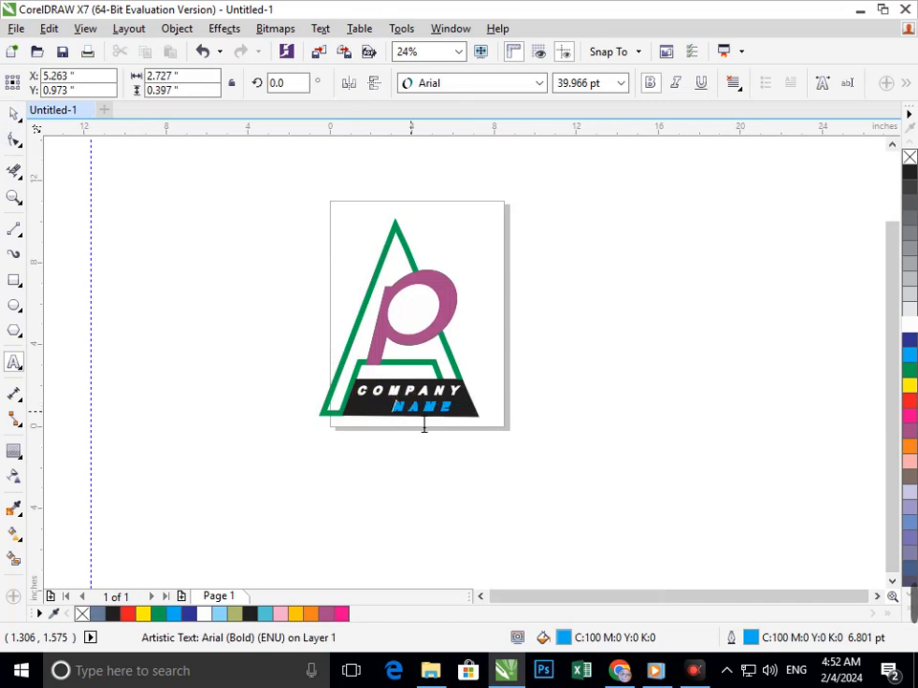
key("ctrl+space")
left_click(475, 516)
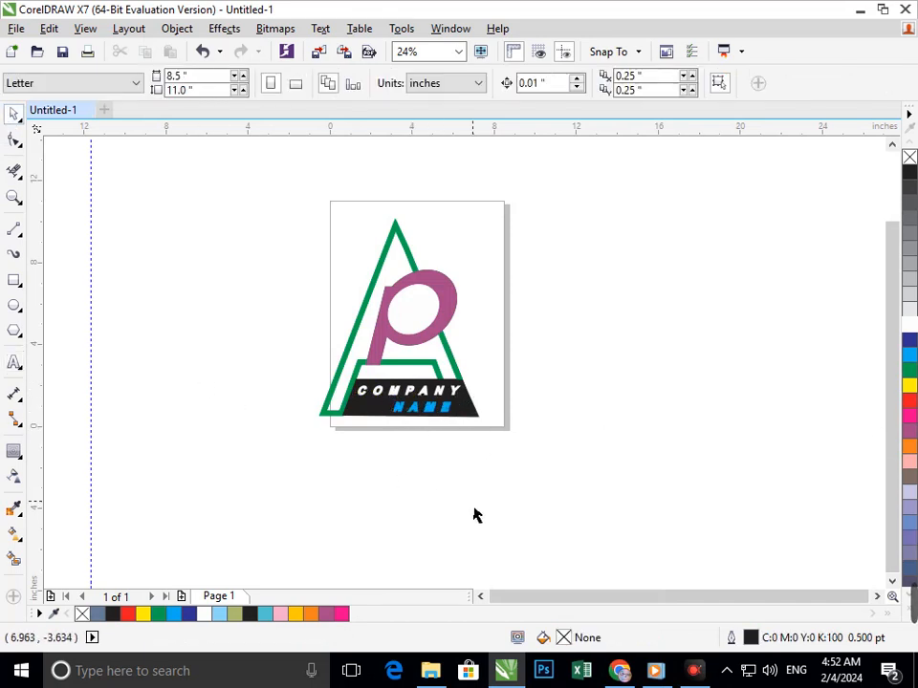
Step: Delete the remaining leading spaces before NAME so the word starts at the panel's left end
scroll(407, 432, "up", 5)
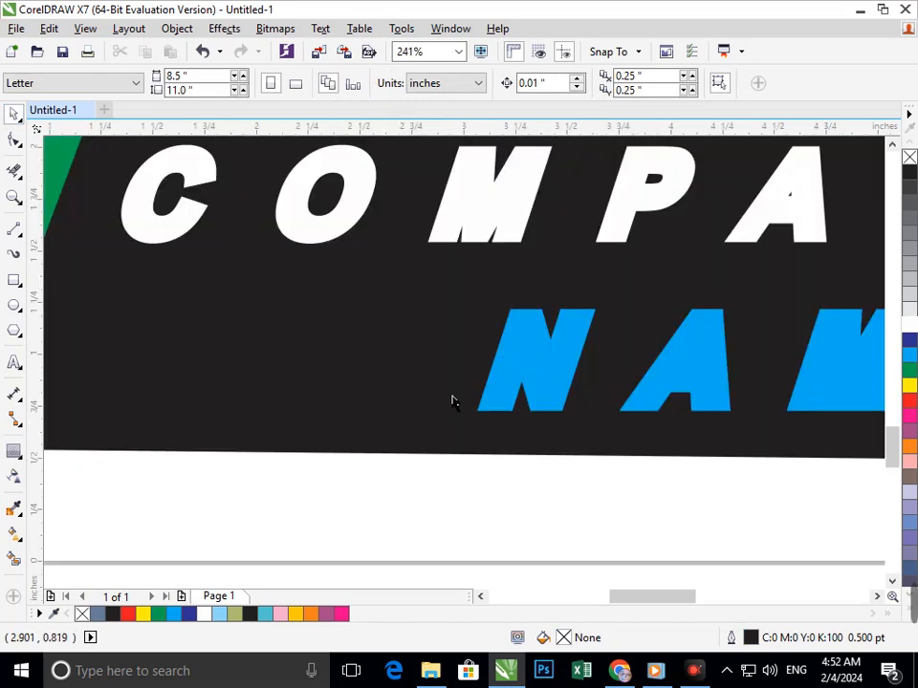
left_click(491, 402)
double_click(491, 401)
key("BackSpace")
key("BackSpace")
key("BackSpace")
key("BackSpace")
key("BackSpace")
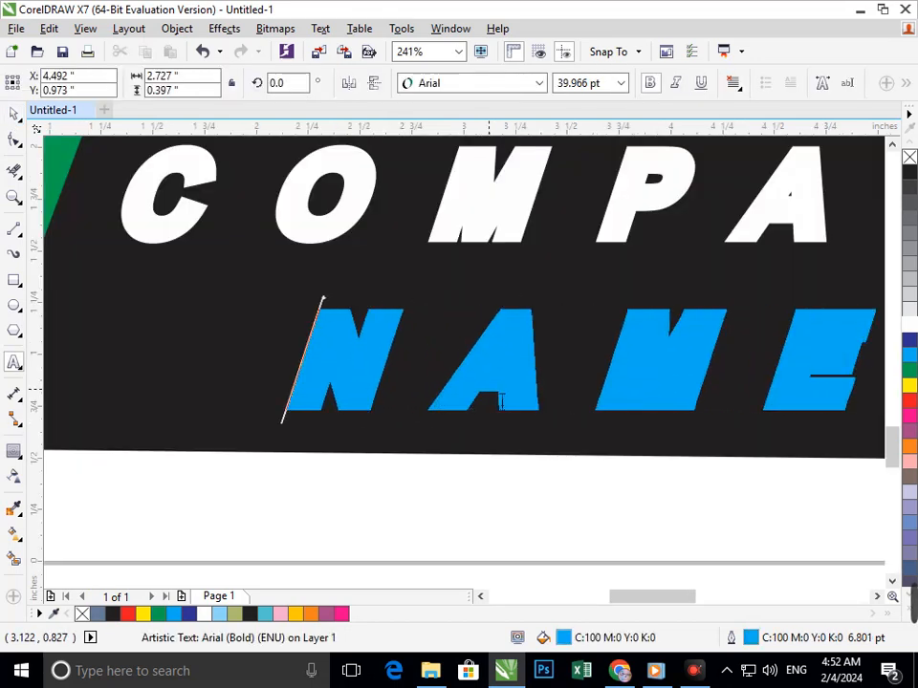
key("BackSpace")
key("BackSpace")
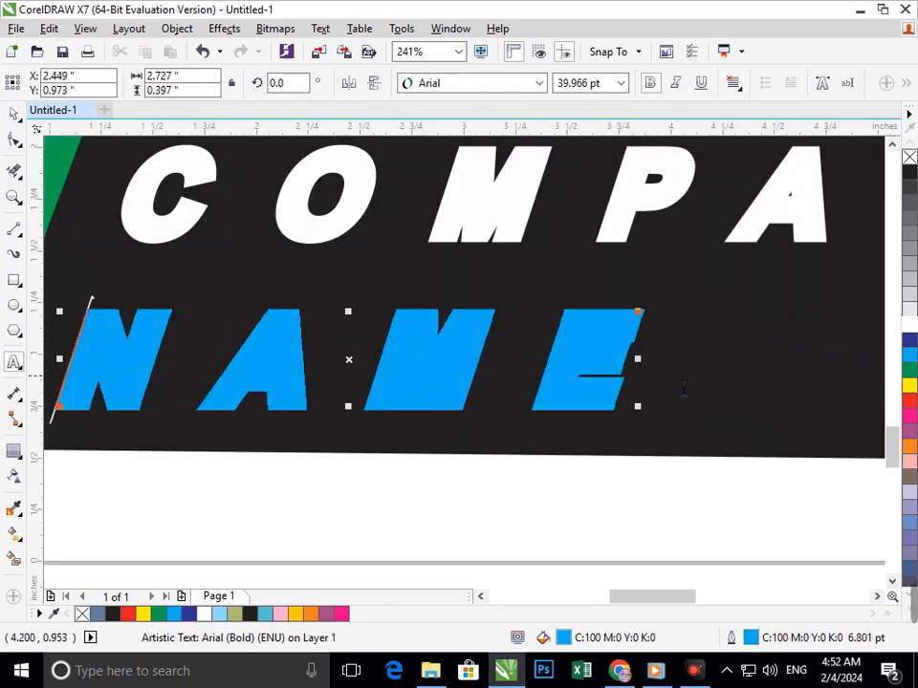
Step: Colour both the fill and the outline of the NAME text red
left_click_drag(636, 382, 124, 369)
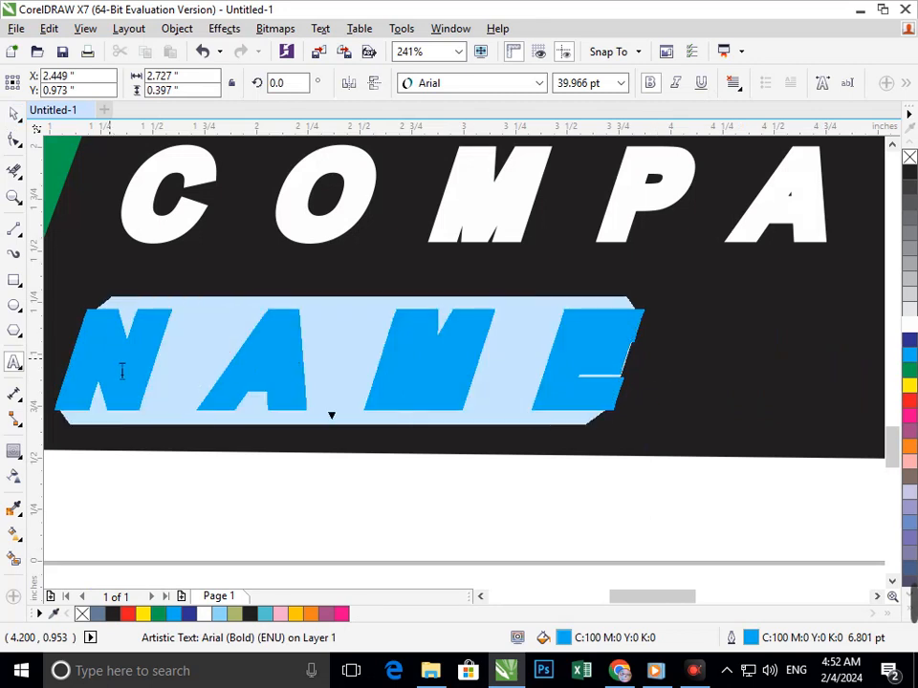
left_click(910, 406)
scroll(477, 321, "down", 10)
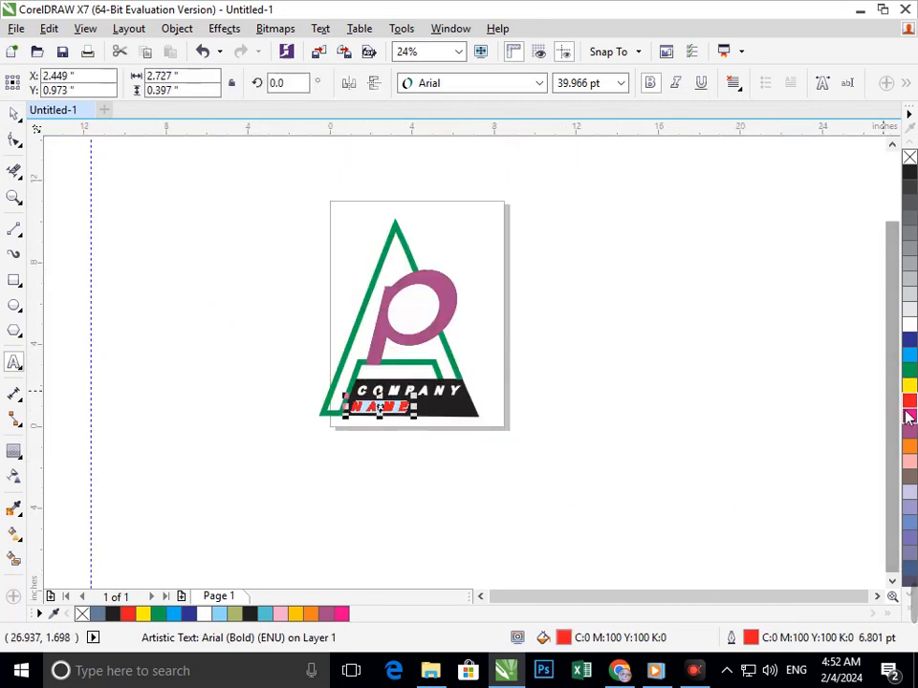
Step: Remove the fill and thick outline from the NAME text and give it a red hairline outline
left_click(909, 159)
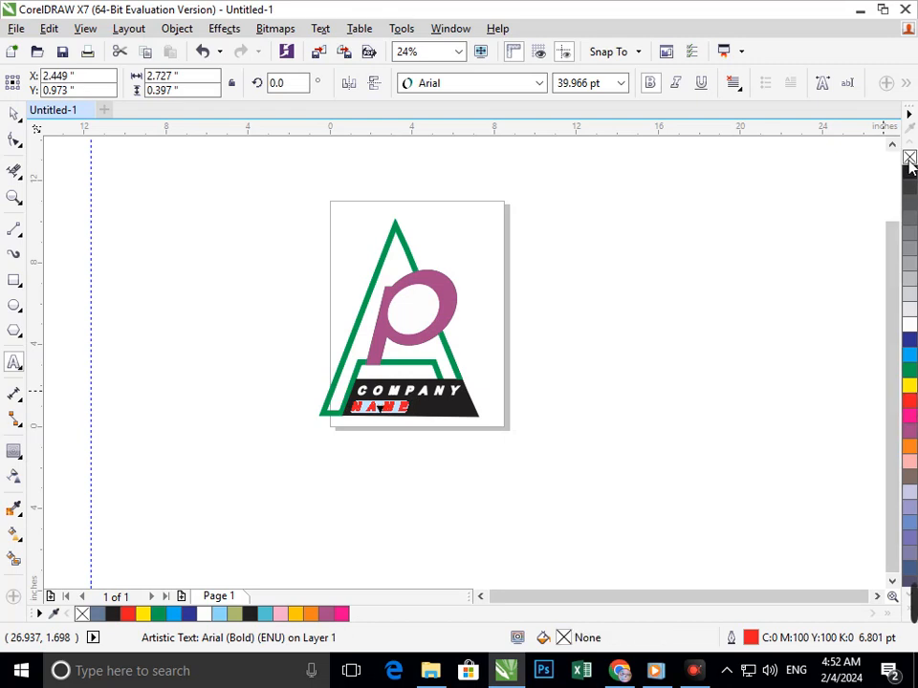
right_click(909, 158)
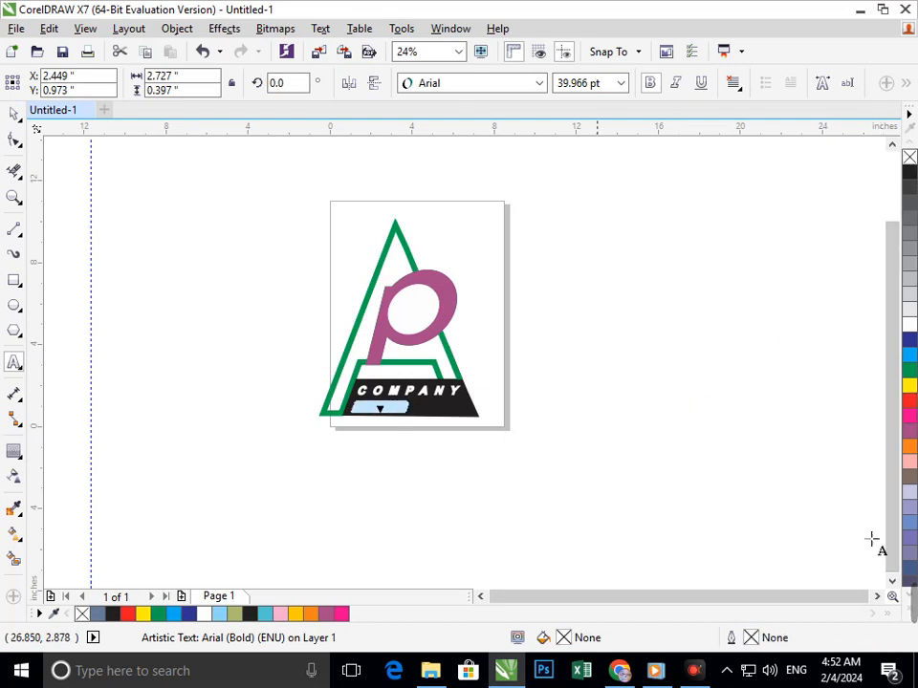
right_click(909, 401)
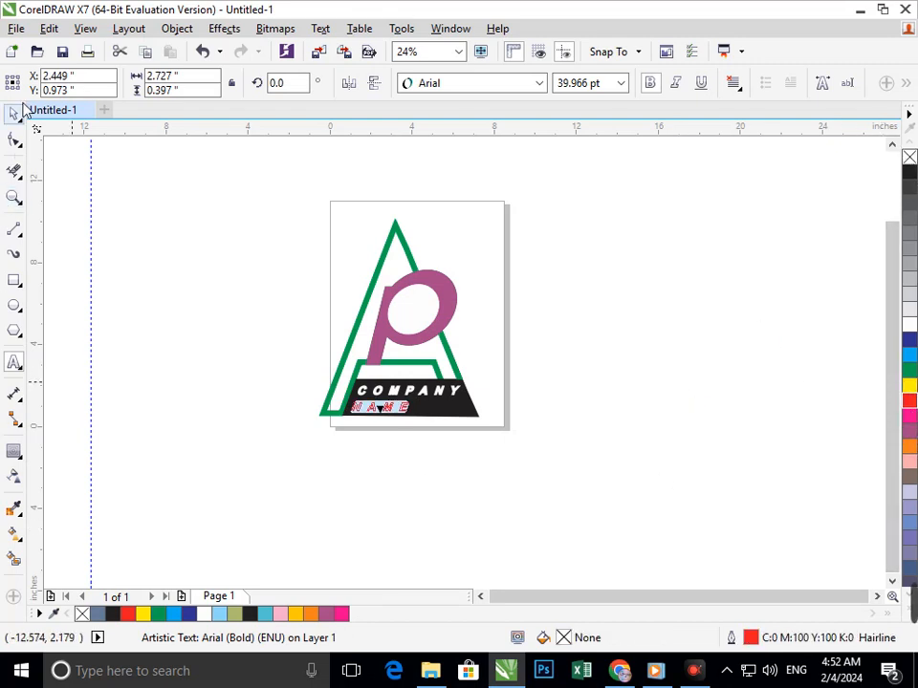
left_click(317, 521)
Step: Fill the outlined NAME text on the black panel with white
scroll(351, 418, "up", 4)
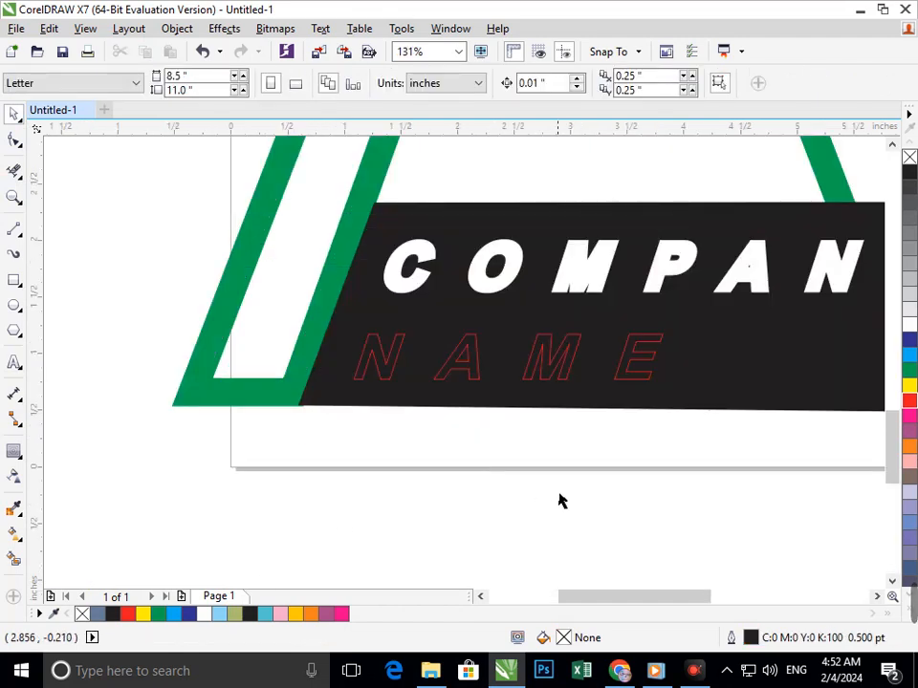
left_click_drag(694, 483, 342, 316)
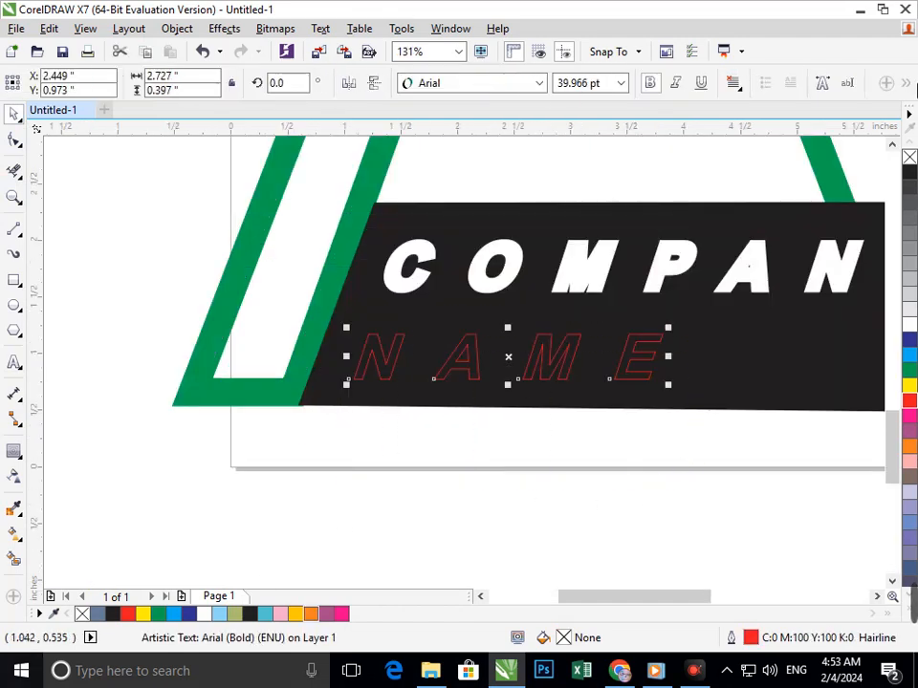
left_click(909, 326)
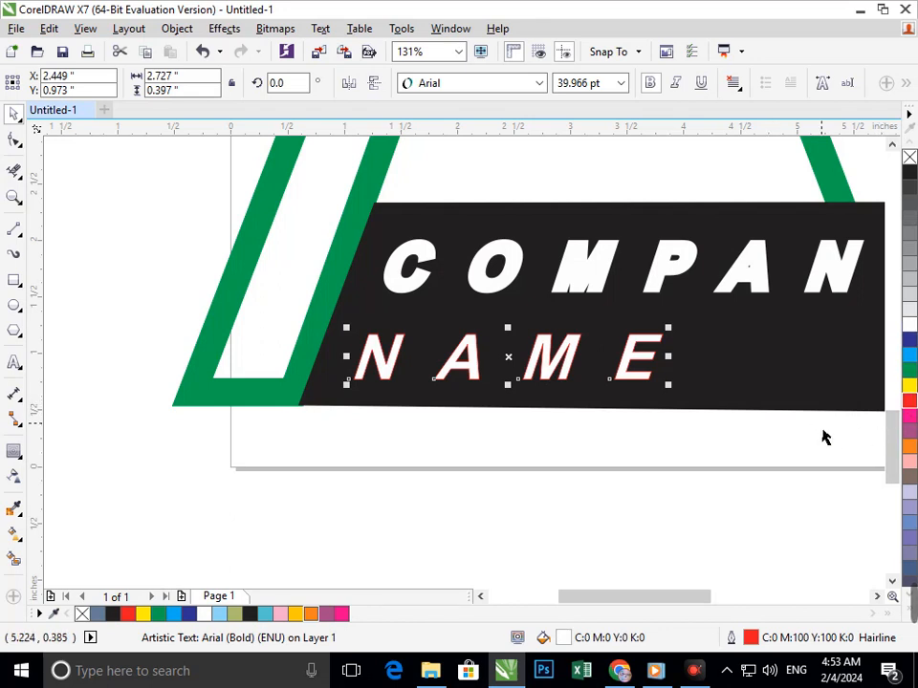
Step: Set the NAME text's outline width to 3.0 pt and place the outline behind the fill
key("F12")
left_click(337, 218)
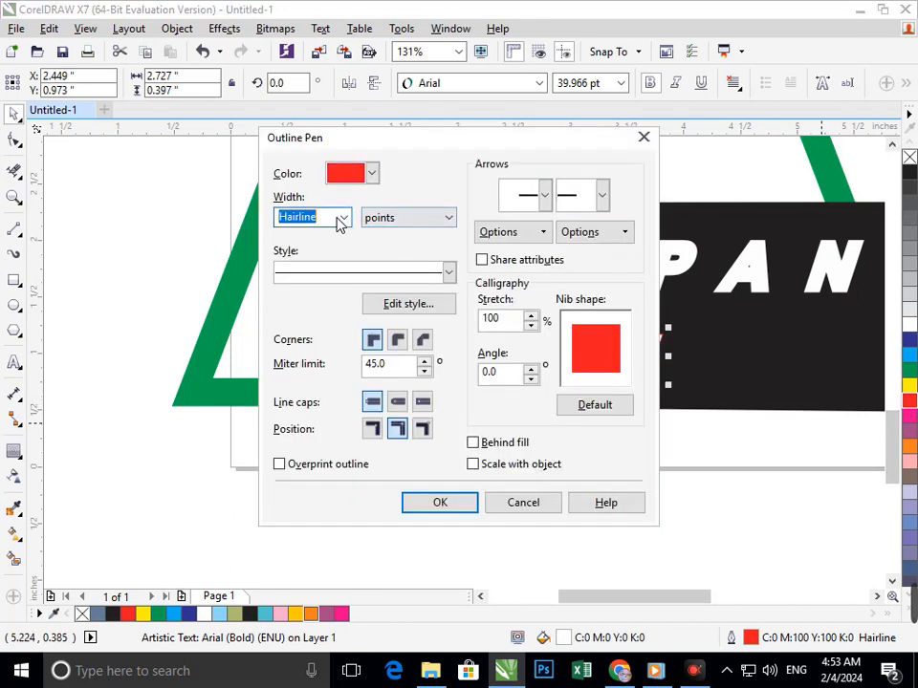
left_click(341, 219)
left_click(304, 328)
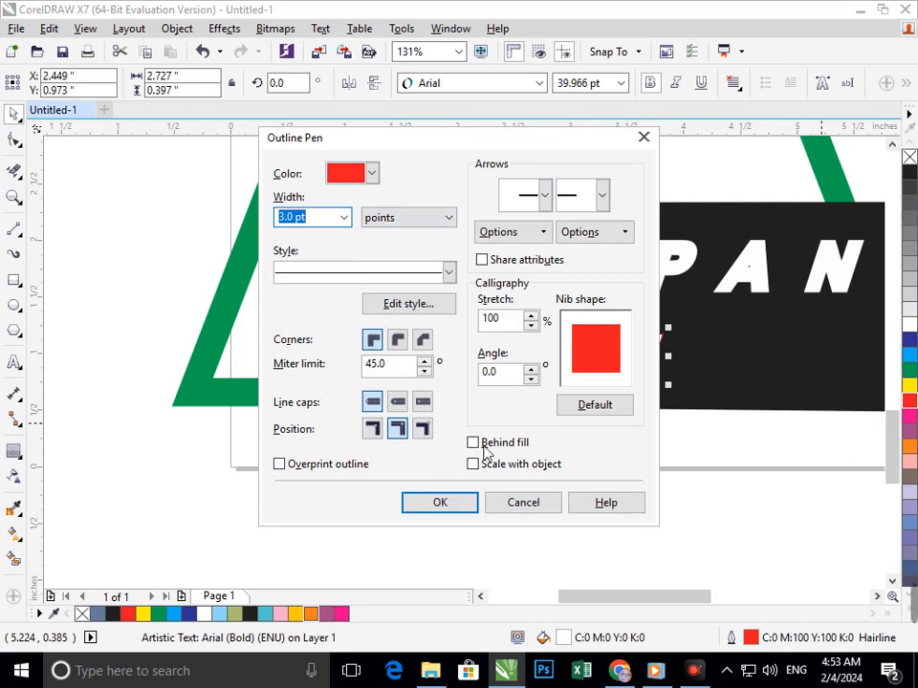
left_click(472, 443)
left_click(440, 502)
scroll(563, 419, "down", 5)
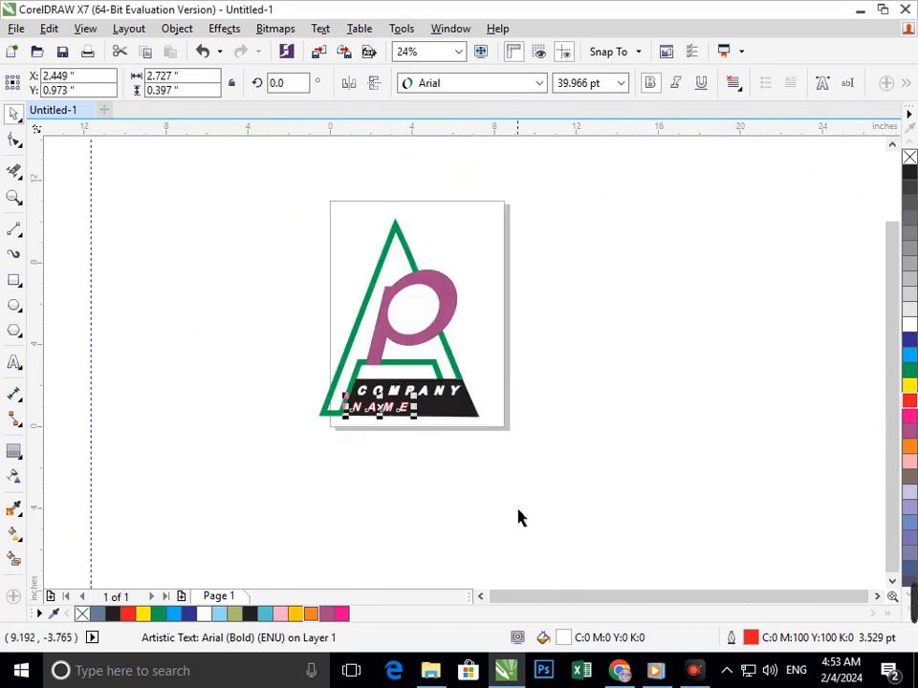
left_click(520, 517)
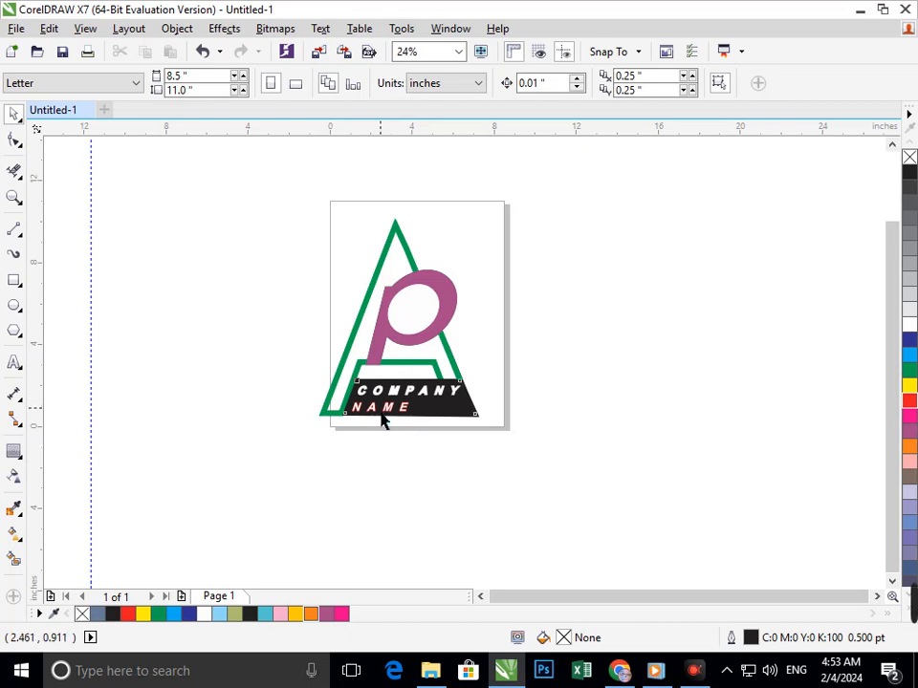
Step: Change the outline colour of all the letters in NAME to white
left_click(382, 424)
left_click(600, 449)
double_click(404, 421)
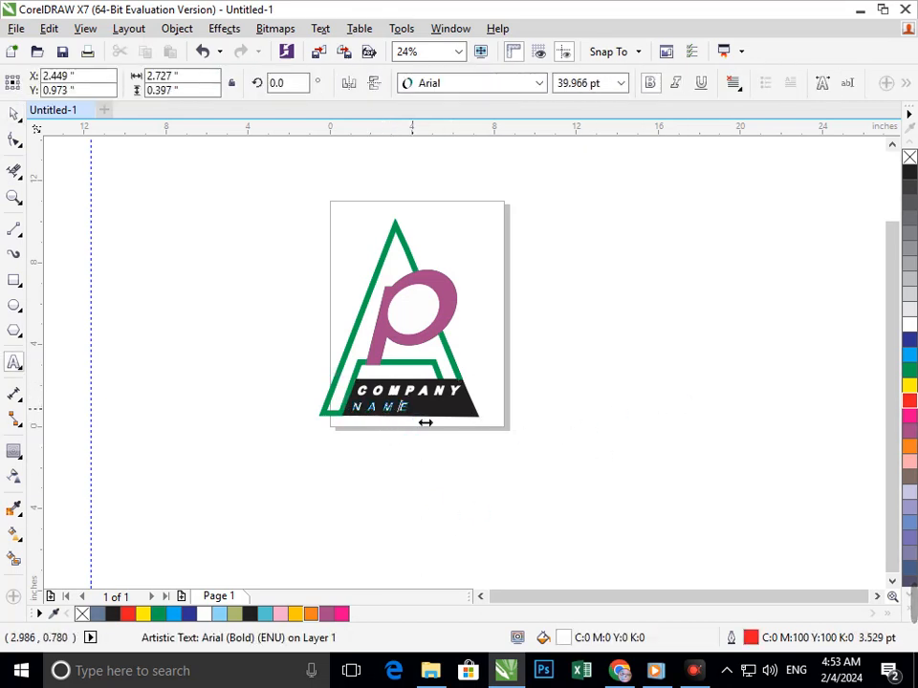
scroll(404, 430, "up", 5)
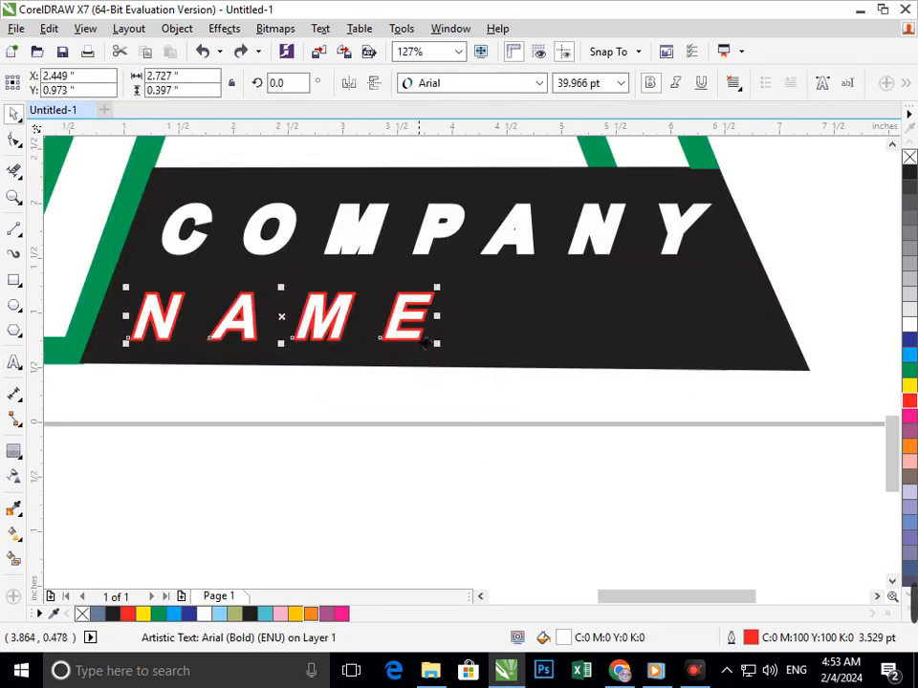
double_click(423, 330)
left_click_drag(427, 325, 162, 328)
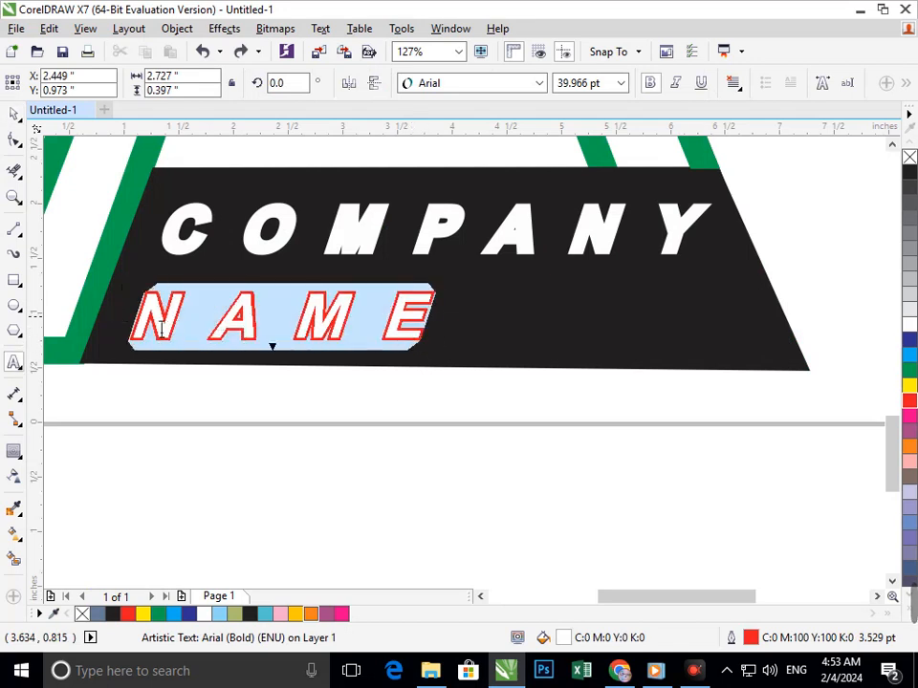
right_click(909, 325)
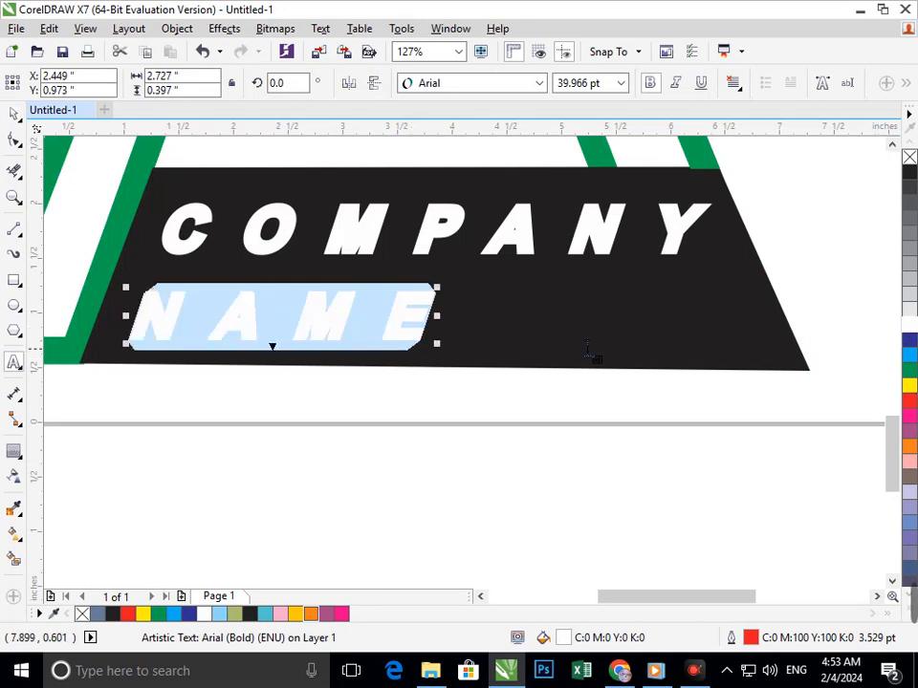
left_click(13, 112)
left_click(422, 379)
scroll(509, 485, "down", 5)
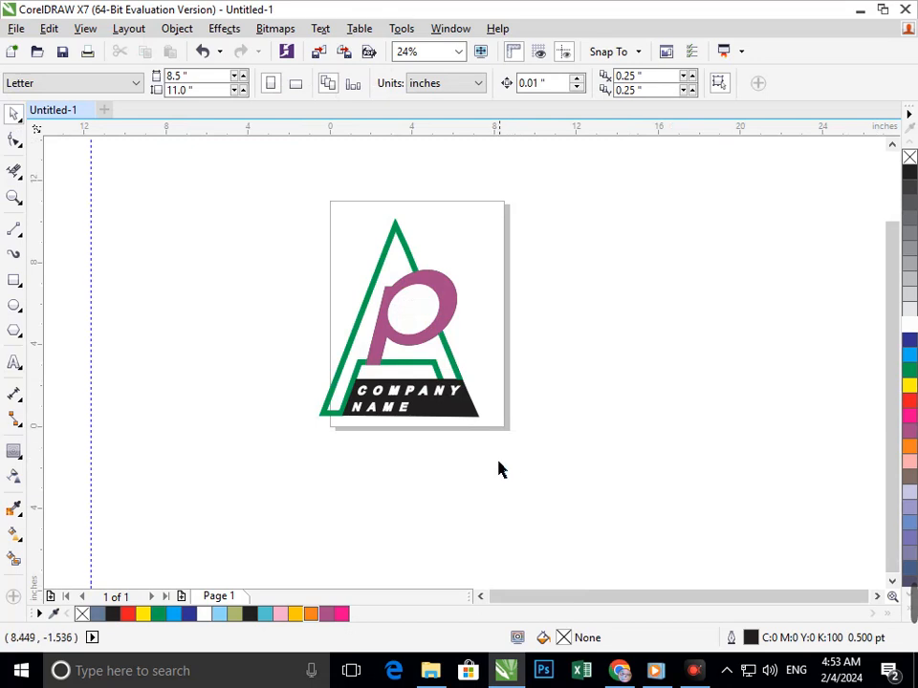
Step: Reposition the white ellipse inside the letter P's bowl at about X 4.11, Y 5.82 inches
scroll(366, 353, "up", 8)
scroll(407, 414, "down", 8)
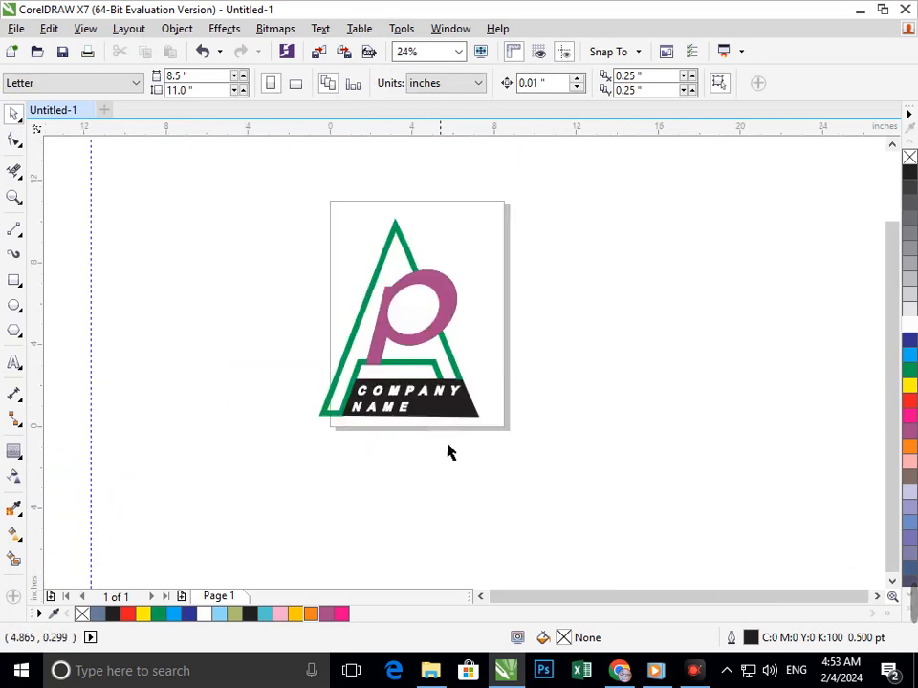
left_click_drag(400, 323, 429, 333)
left_click(527, 354)
left_click(421, 310)
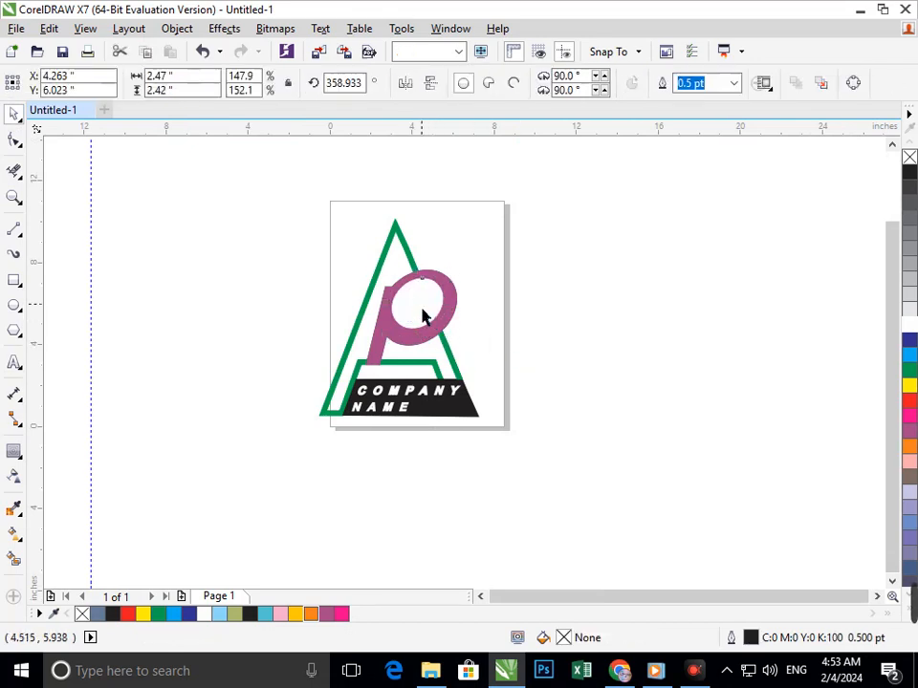
key("Down")
key("Down")
key("Down")
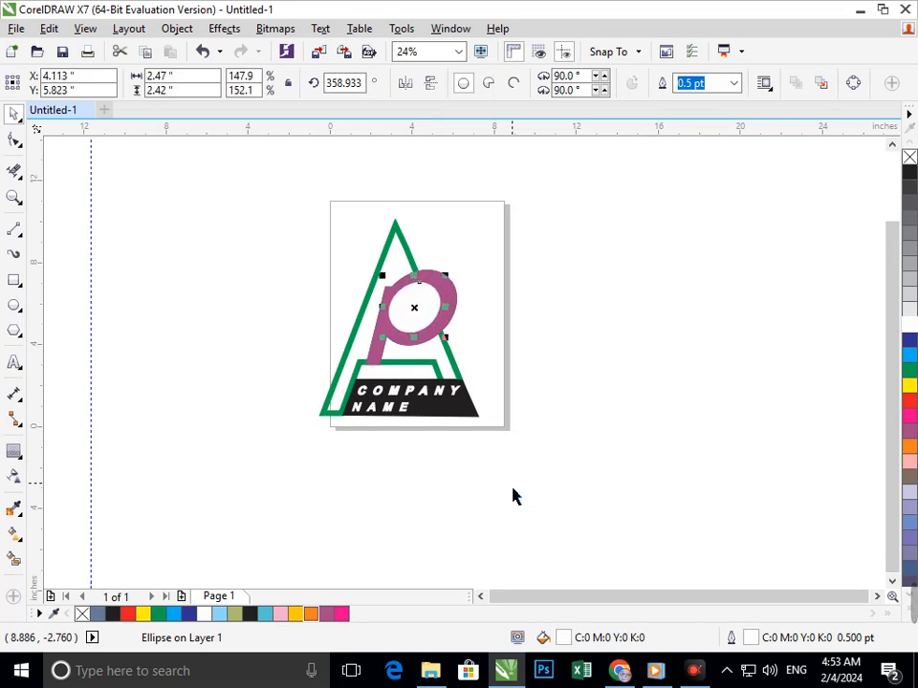
left_click(425, 429)
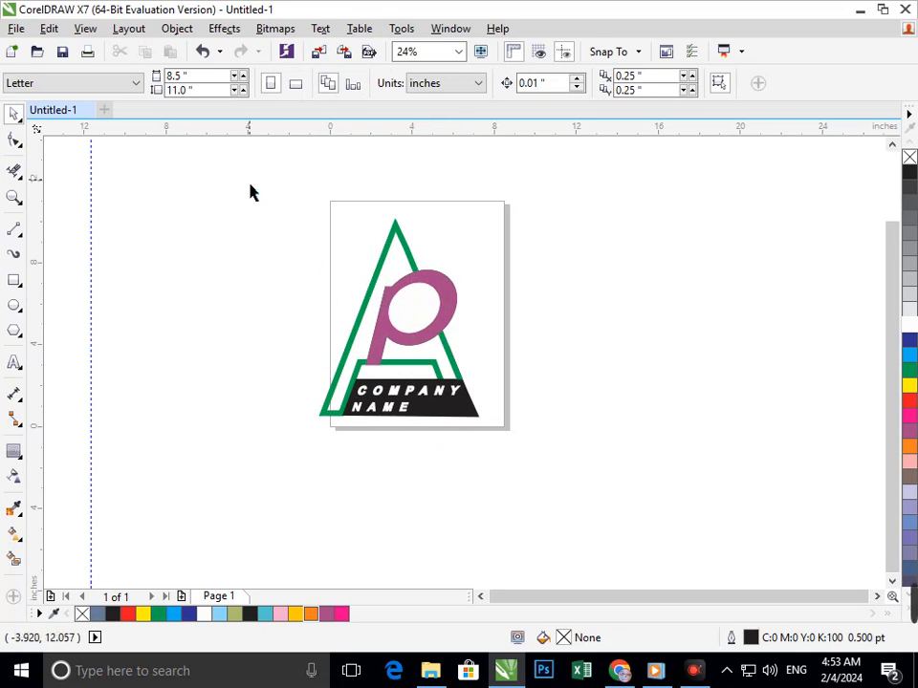
Step: Select every object of the logo and combine them into one group
left_click_drag(206, 193, 583, 518)
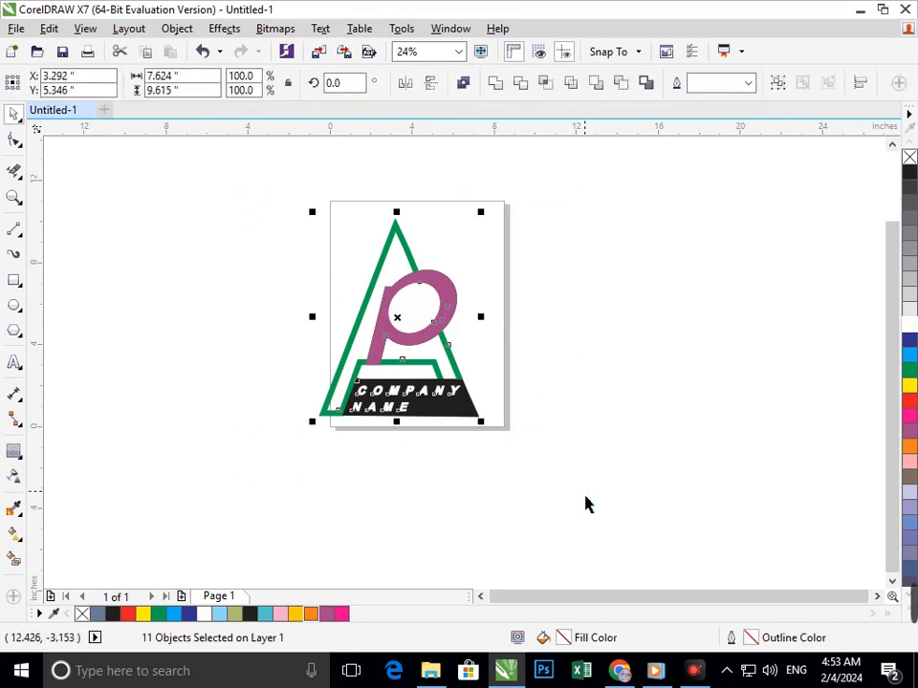
key("ctrl+g")
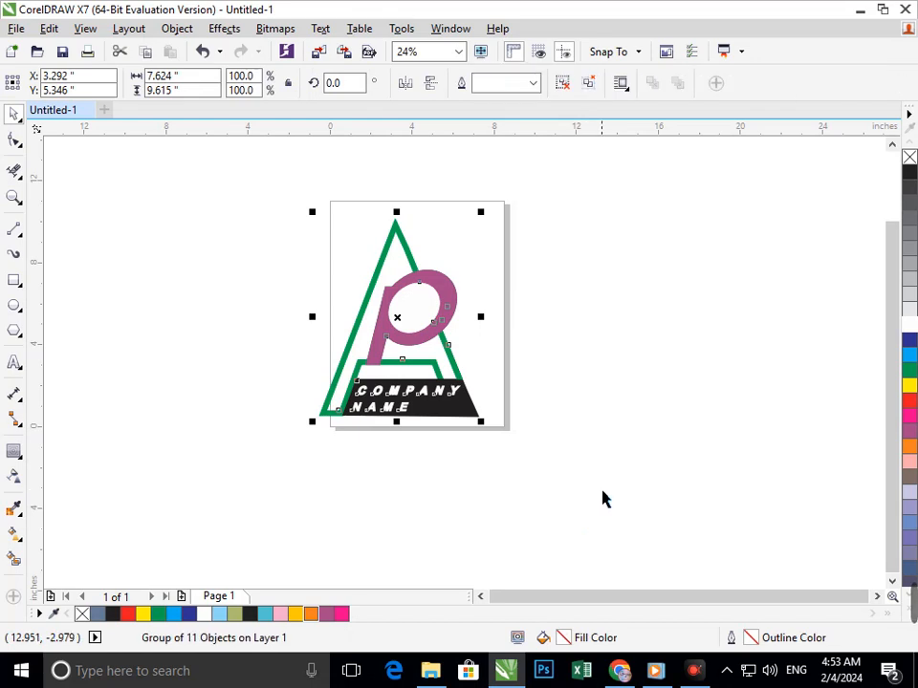
left_click(493, 422)
Step: Move the grouped logo off the page into the empty workspace beside it, at about X -21.9, Y 11.2 inches
key("F3")
left_click_drag(413, 399, 155, 339)
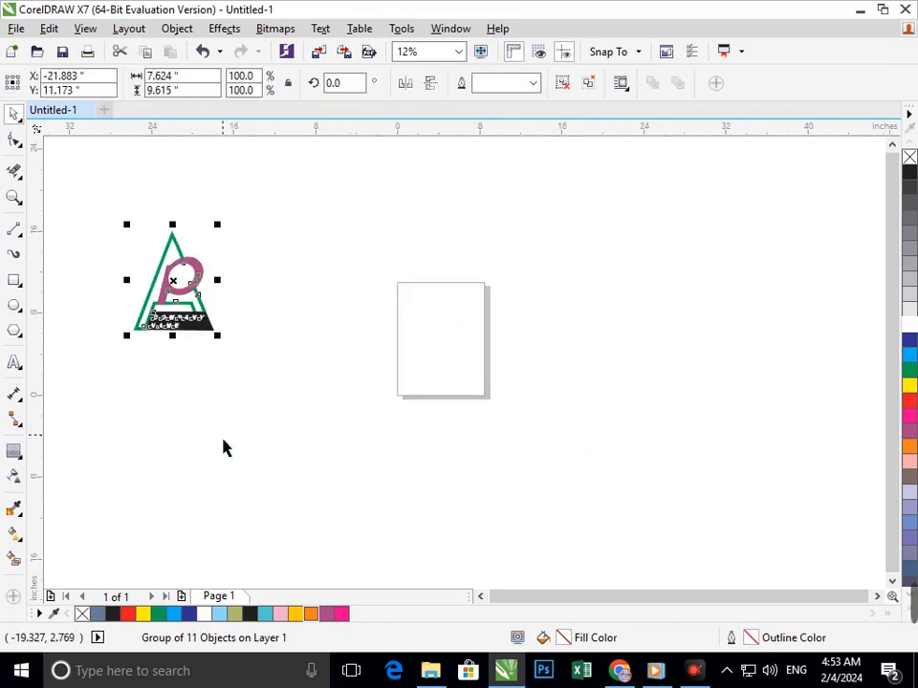
left_click(226, 447)
key("F4")
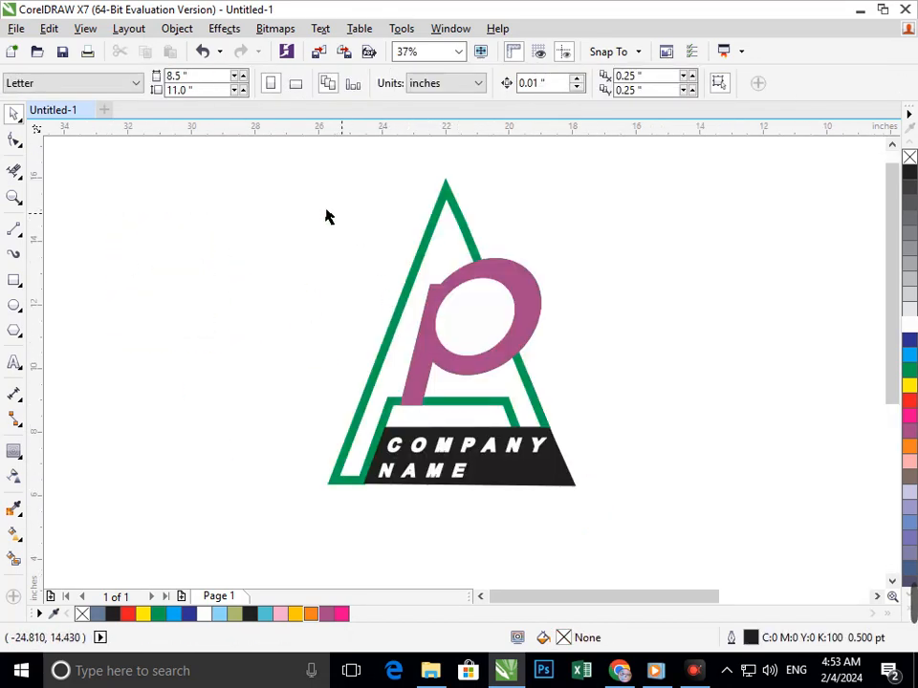
key("z")
left_click_drag(262, 153, 623, 519)
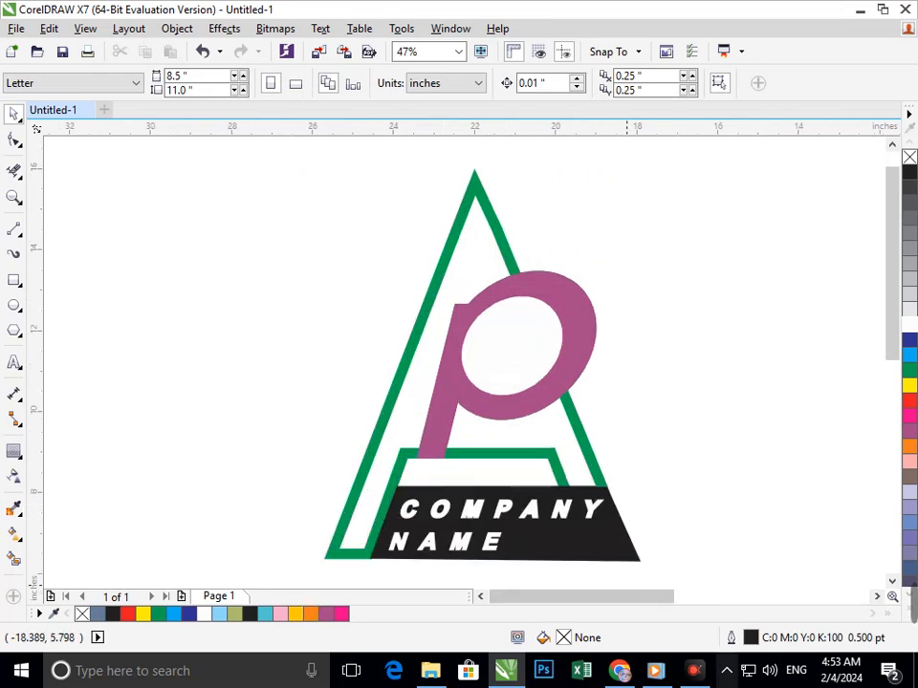